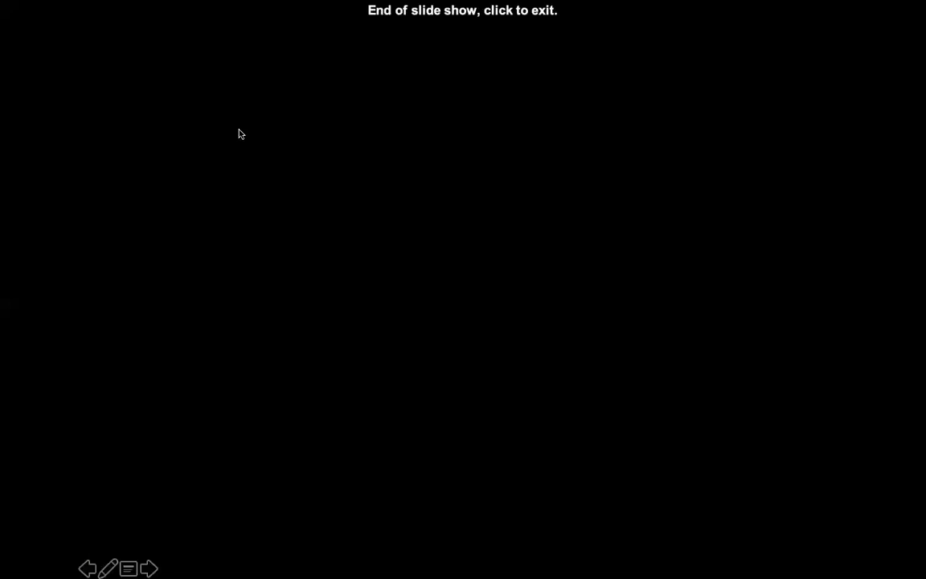
# Exit the finished slide show and switch to Adobe InDesign.
pyautogui.click(239, 134)
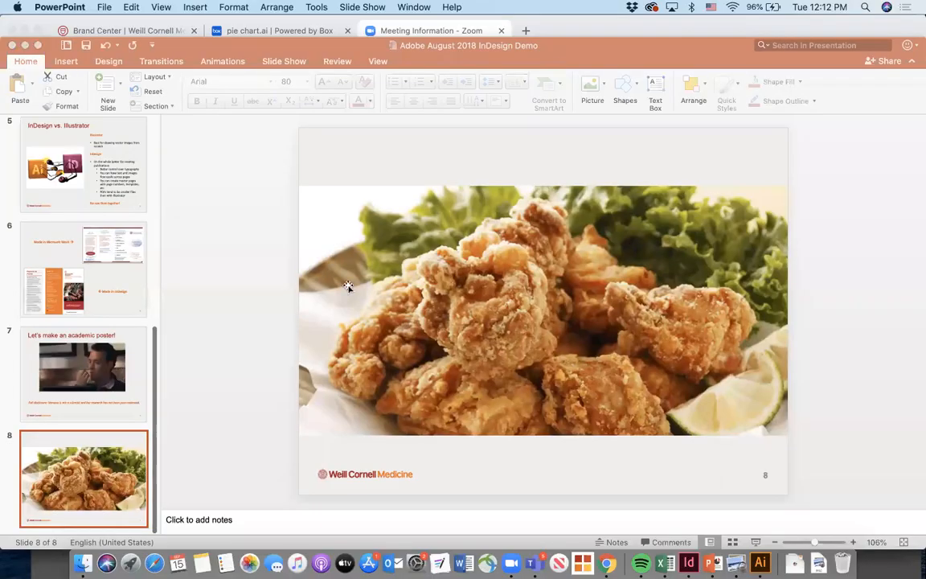
pyautogui.click(689, 563)
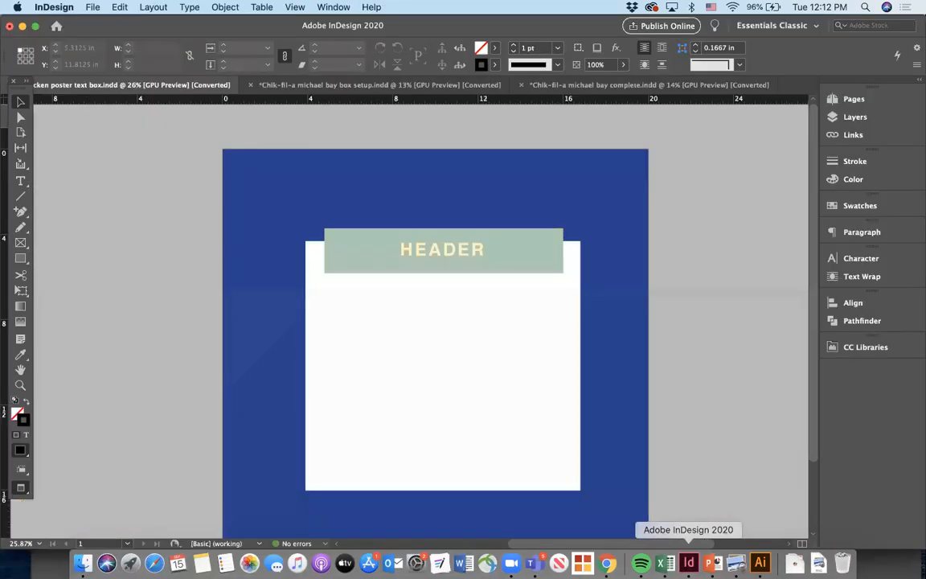
pyautogui.click(437, 349)
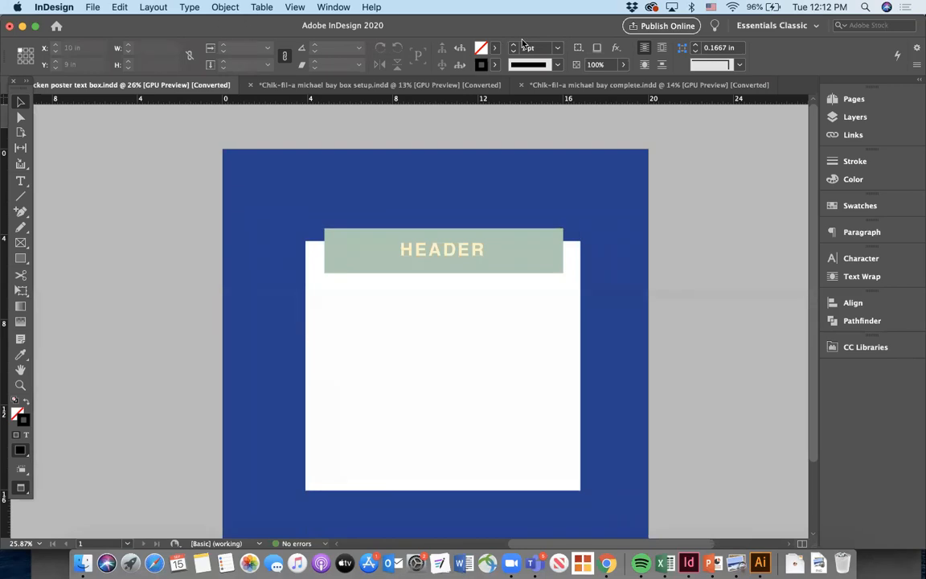
# Look through the installed apps in Creative Cloud and open InDesign from the list.
pyautogui.click(652, 8)
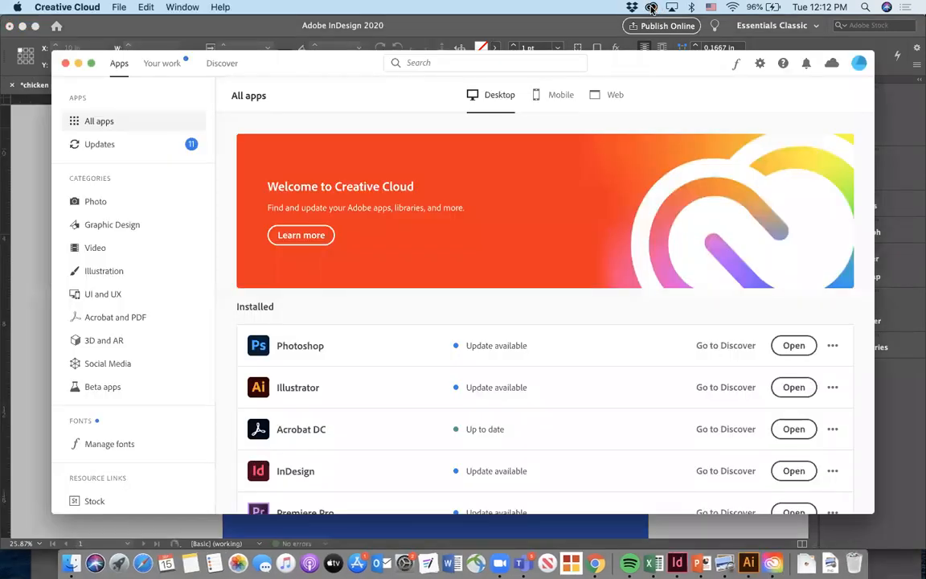
pyautogui.scroll(-5, 398, 453)
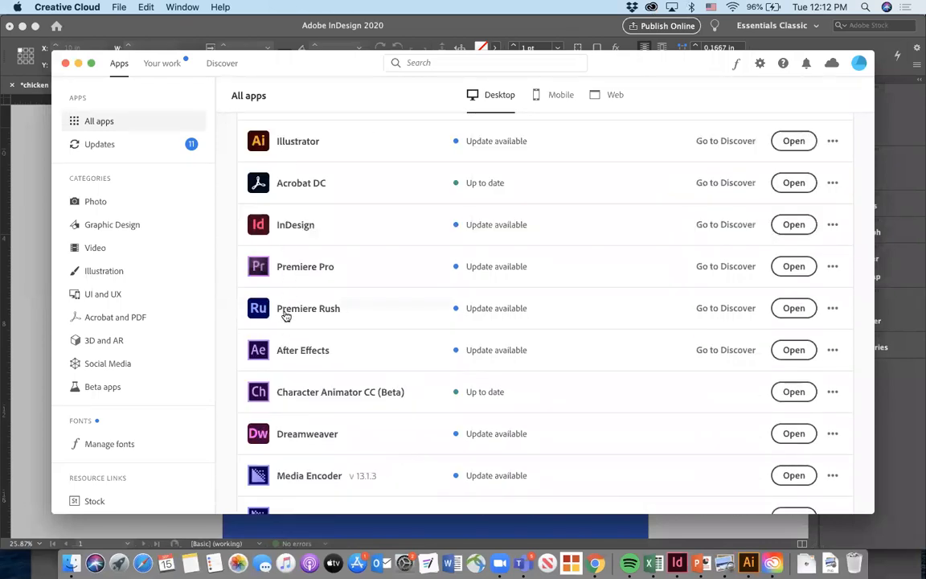
pyautogui.scroll(-2, 265, 377)
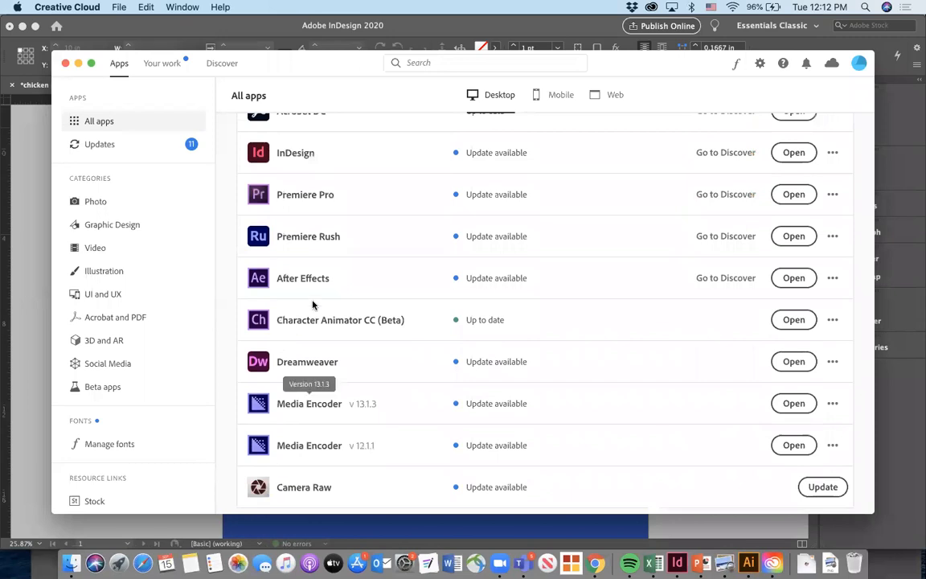
pyautogui.scroll(8, 312, 304)
pyautogui.scroll(-4, 312, 304)
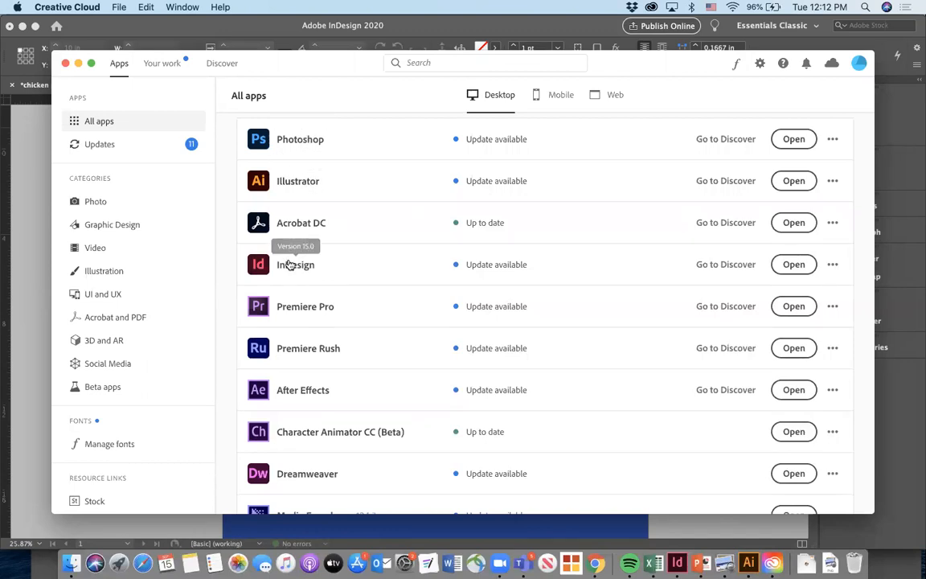
pyautogui.click(794, 265)
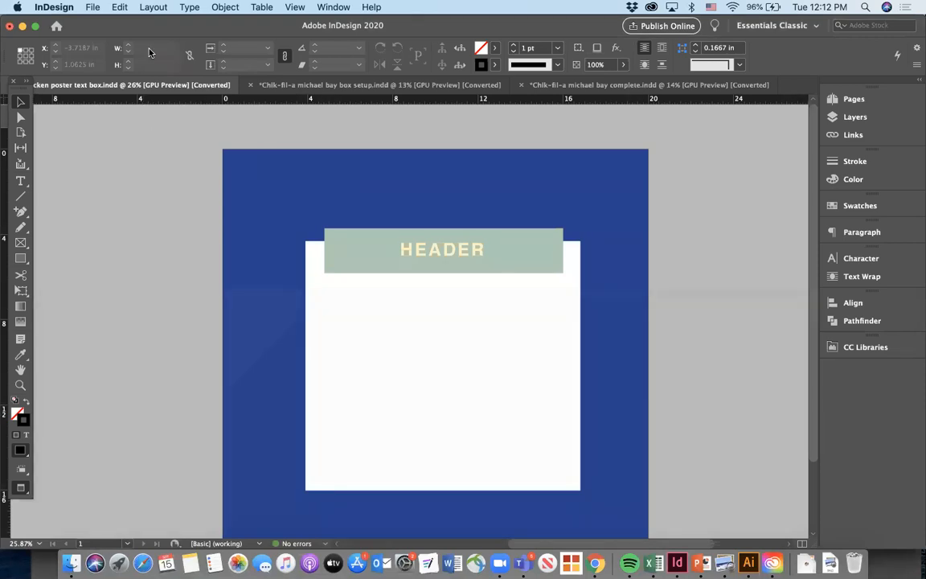
# Start a new document and name it Academic Poster.
pyautogui.click(93, 8)
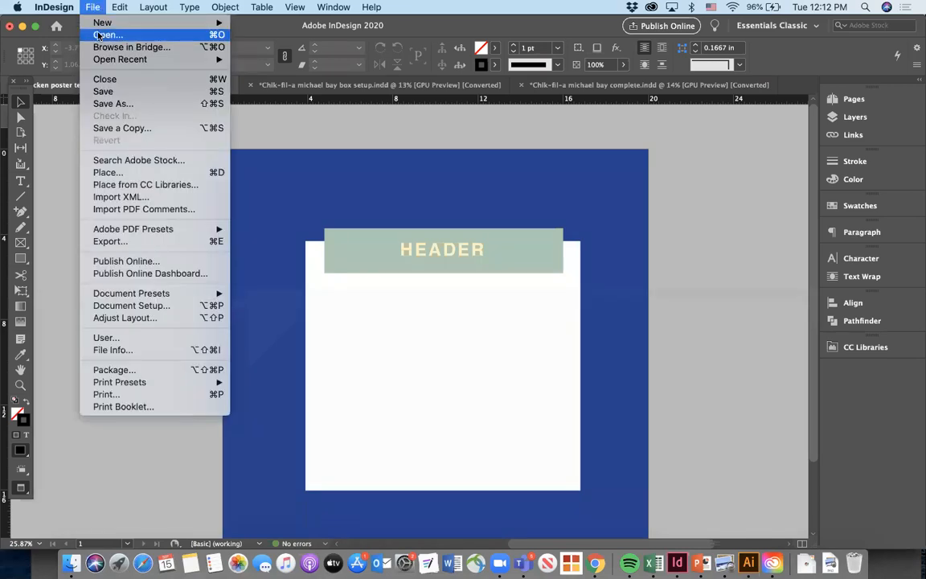
pyautogui.moveTo(92, 23)
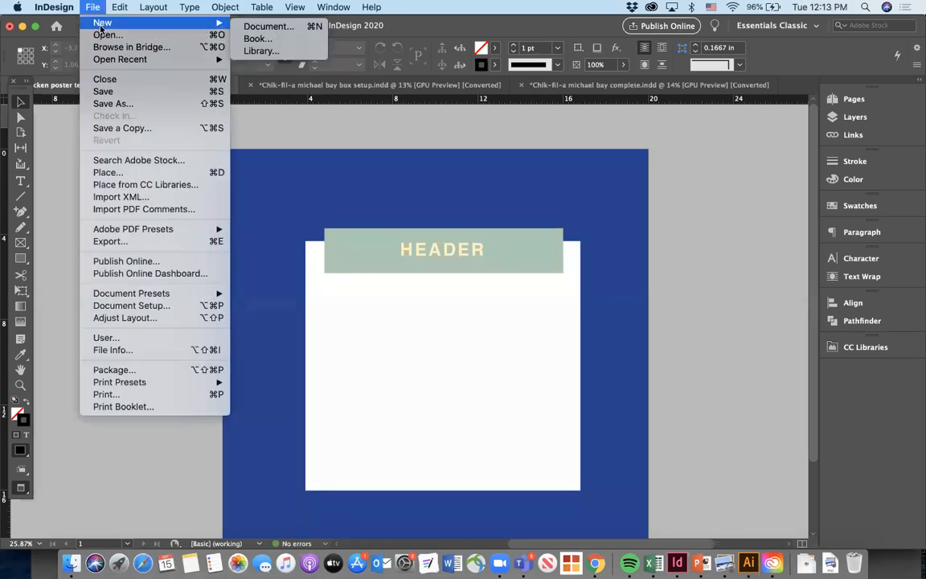
pyautogui.click(258, 27)
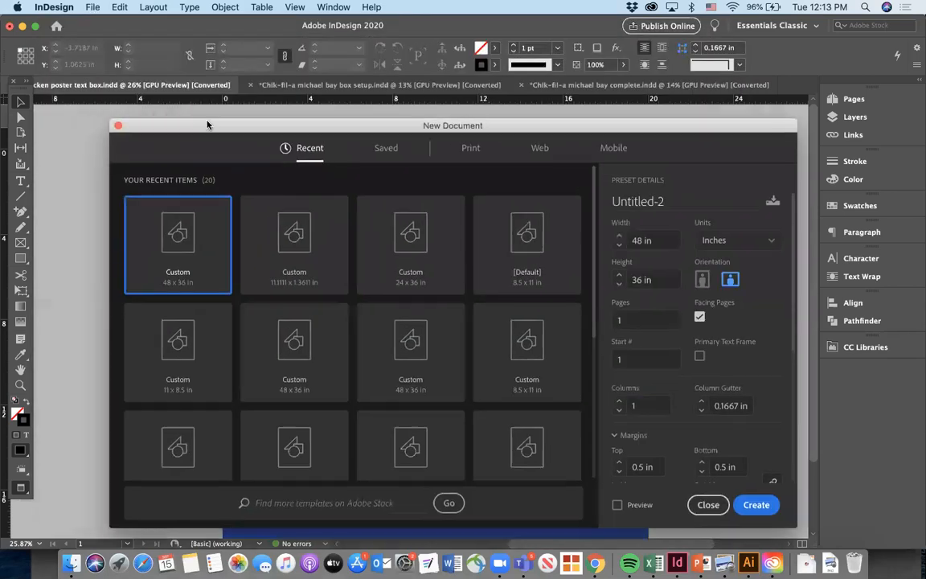
pyautogui.moveTo(207, 124); pyautogui.dragTo(188, 106)
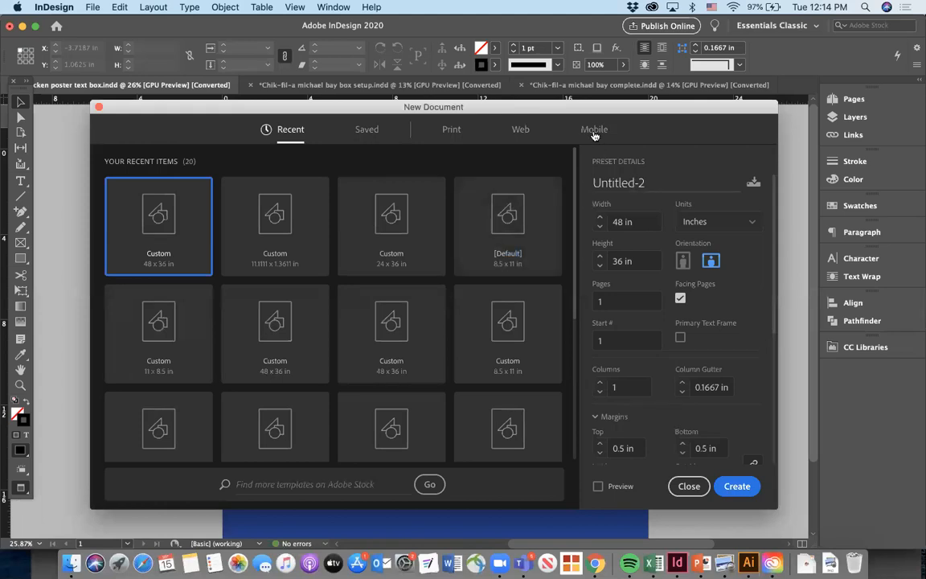
pyautogui.moveTo(594, 108)
pyautogui.mouseDown()
pyautogui.moveTo(617, 109)
pyautogui.moveTo(608, 99)
pyautogui.mouseUp()
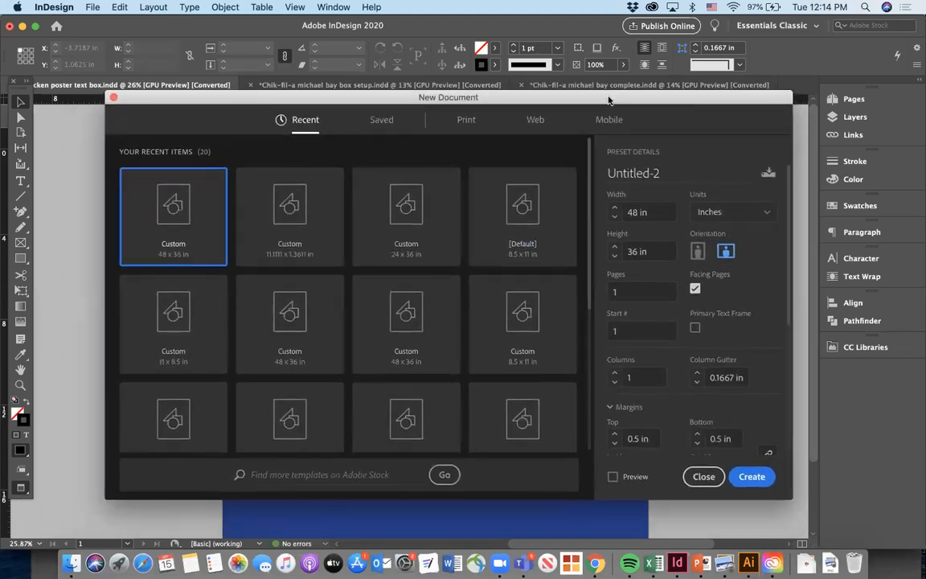
pyautogui.click(621, 169)
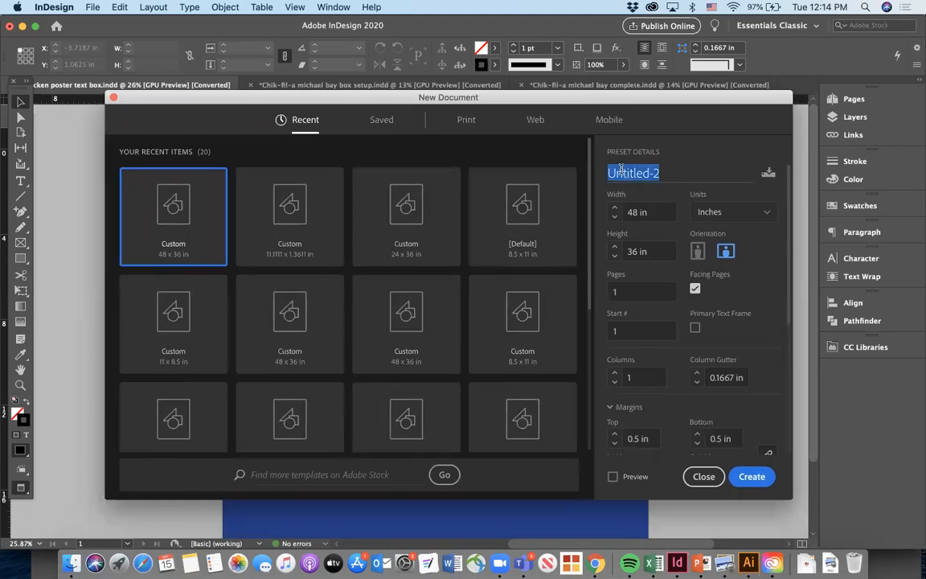
pyautogui.write('Academic Poster')
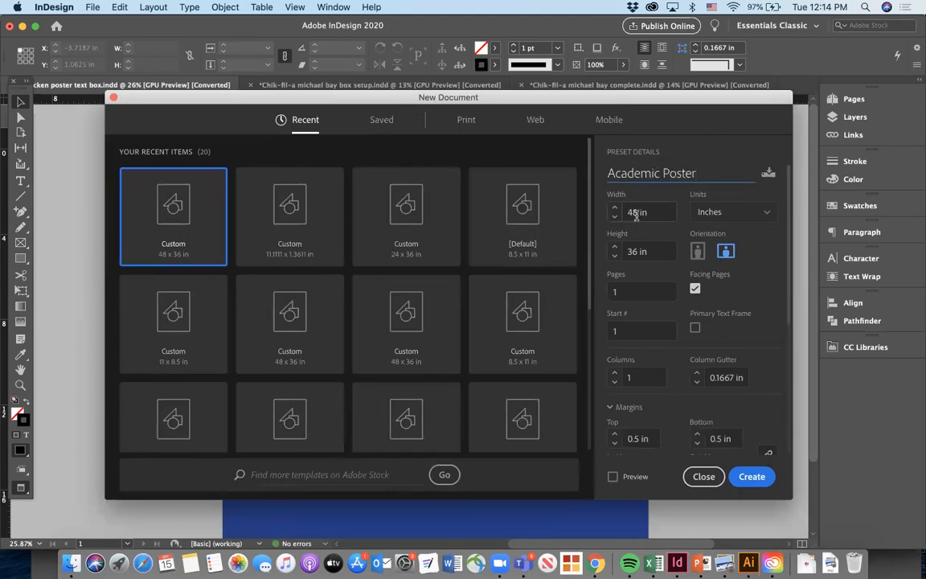
# Choose landscape orientation and inches as units, and create the 48 by 36 in document.
pyautogui.click(699, 253)
pyautogui.click(726, 253)
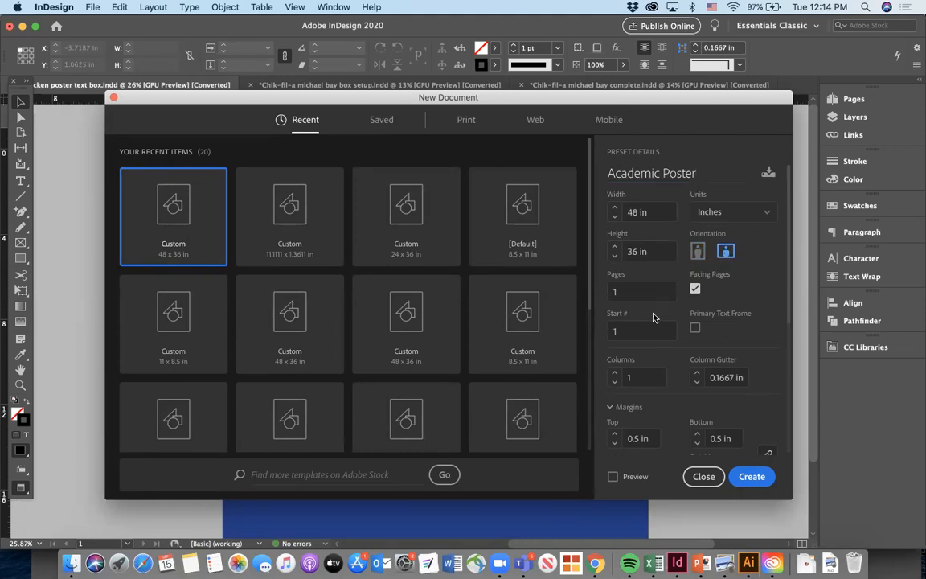
pyautogui.scroll(-1, 651, 314)
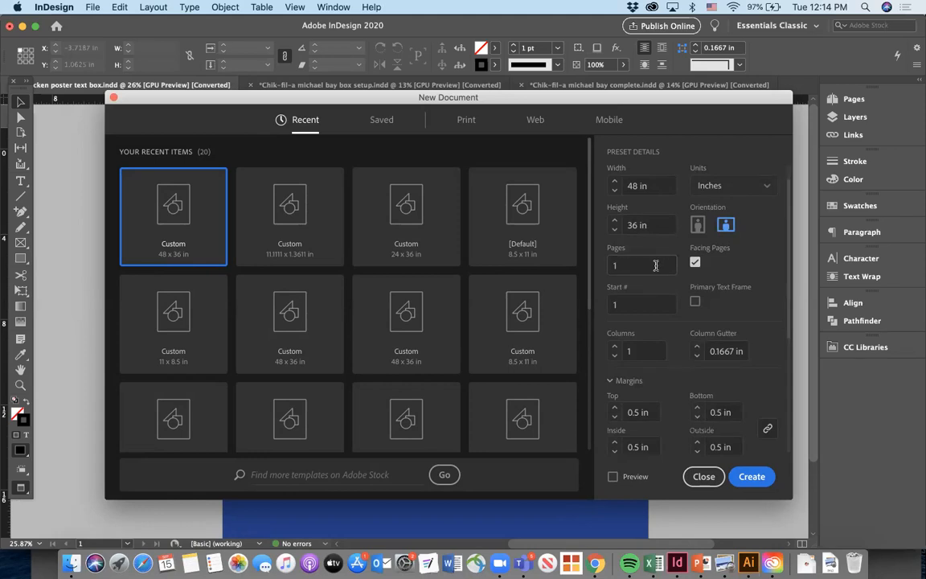
pyautogui.scroll(-1, 638, 313)
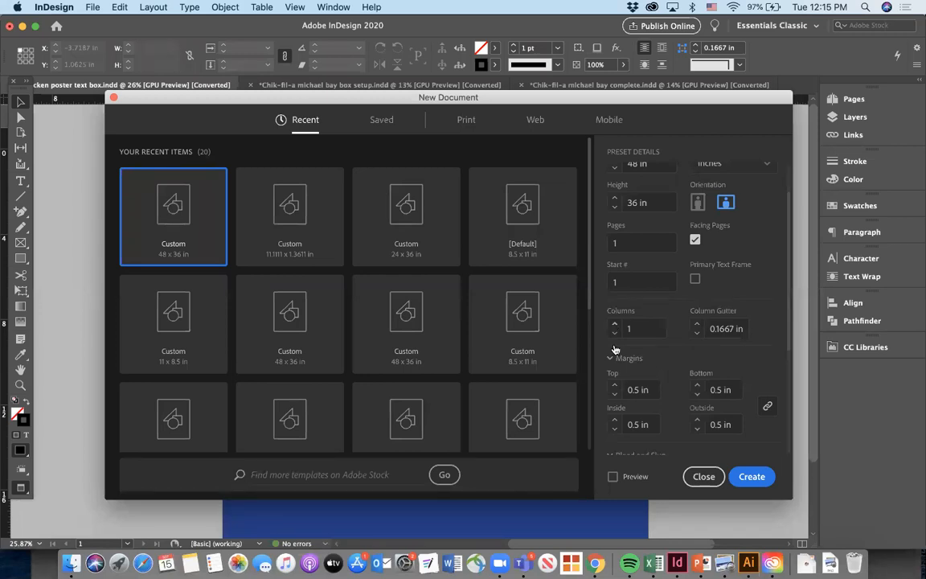
pyautogui.scroll(-4, 613, 322)
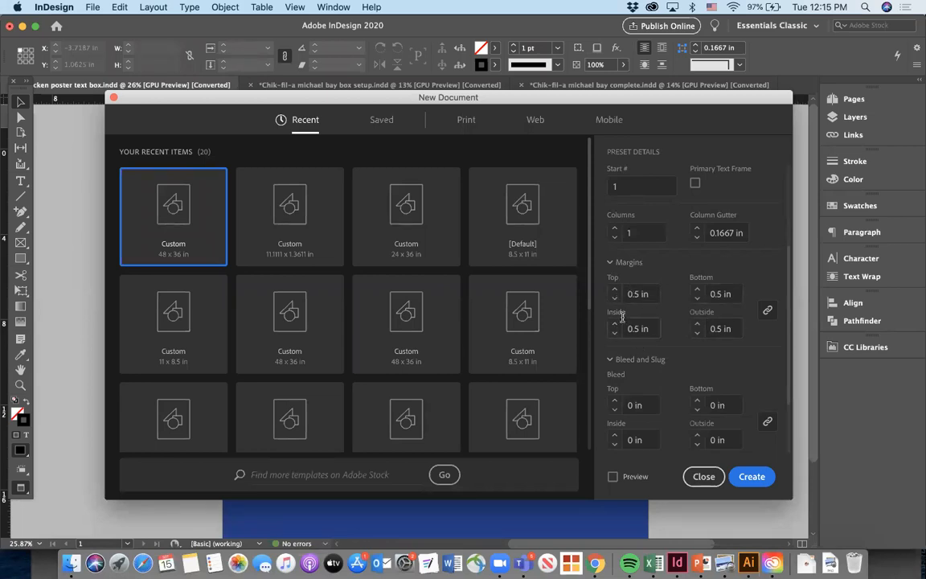
pyautogui.scroll(-3, 624, 334)
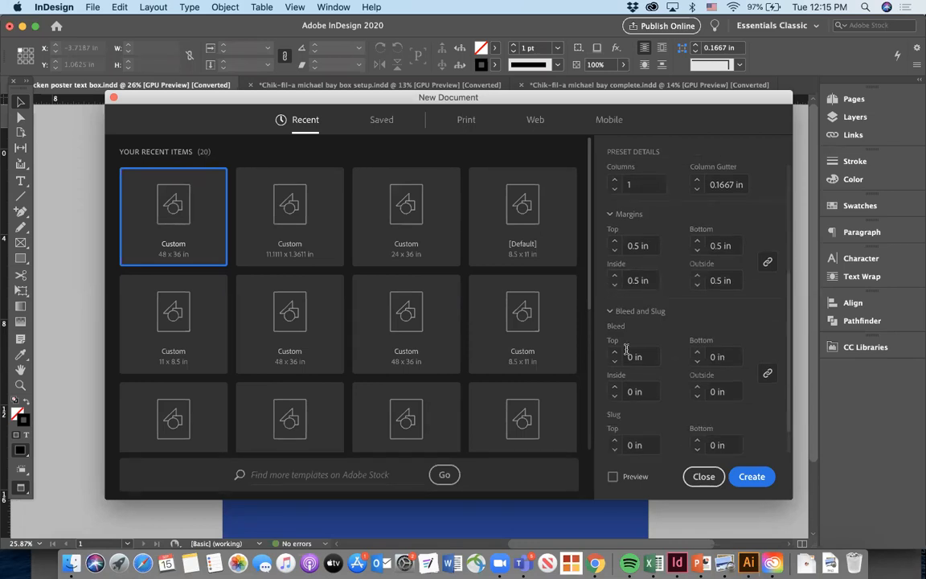
pyautogui.scroll(-1, 627, 329)
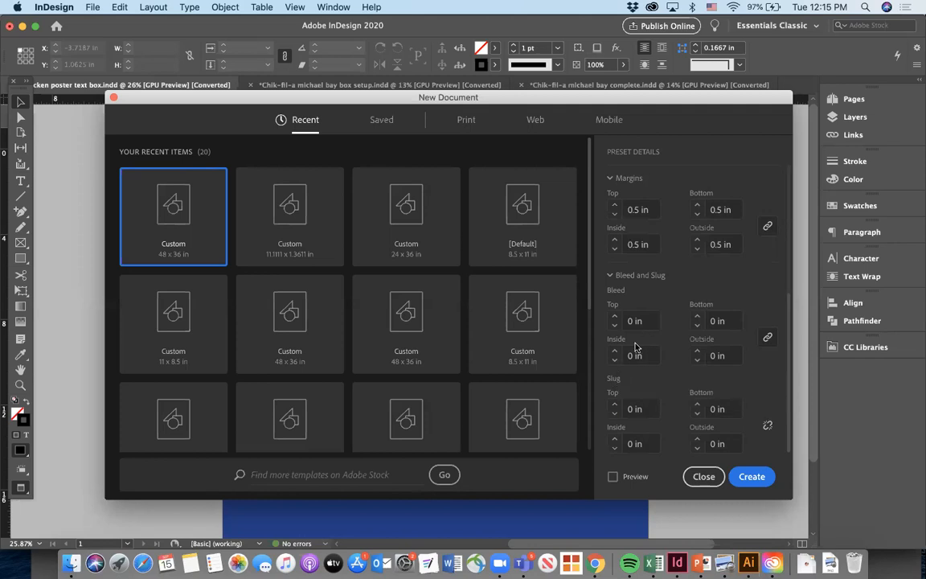
pyautogui.scroll(5, 631, 347)
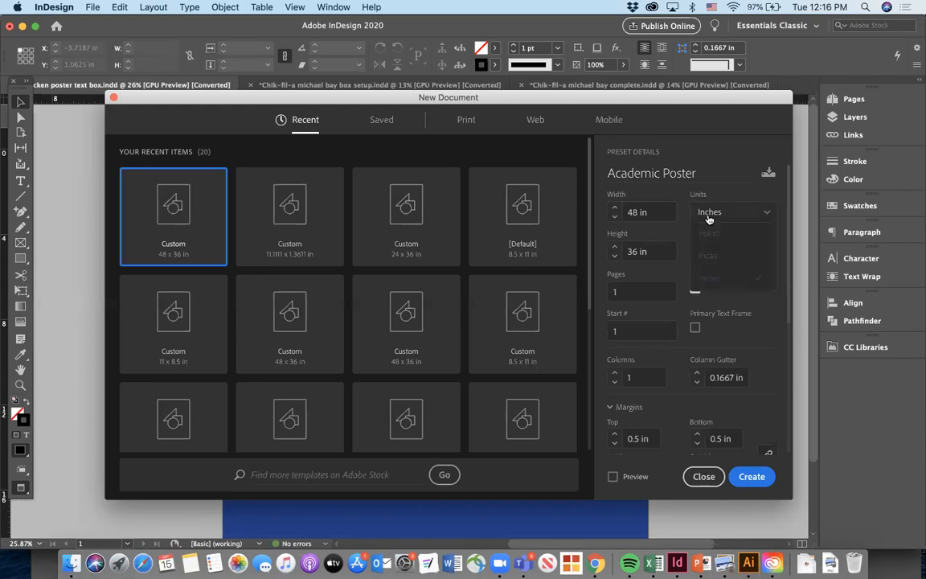
pyautogui.click(709, 214)
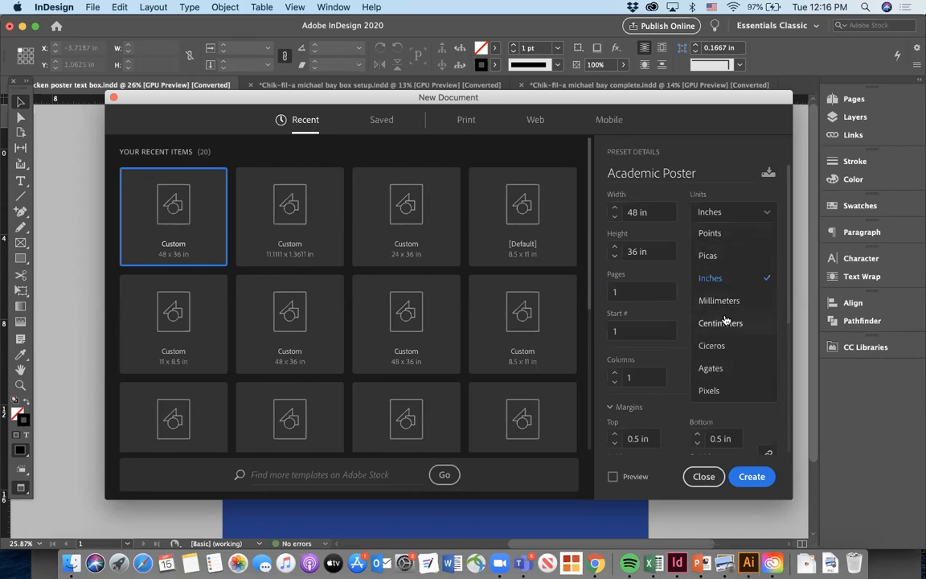
pyautogui.click(719, 279)
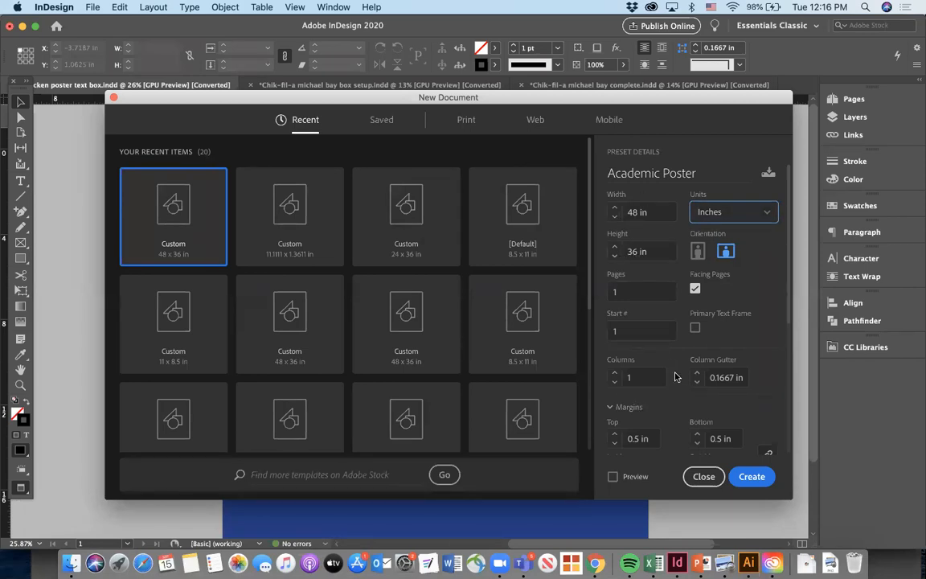
pyautogui.click(752, 478)
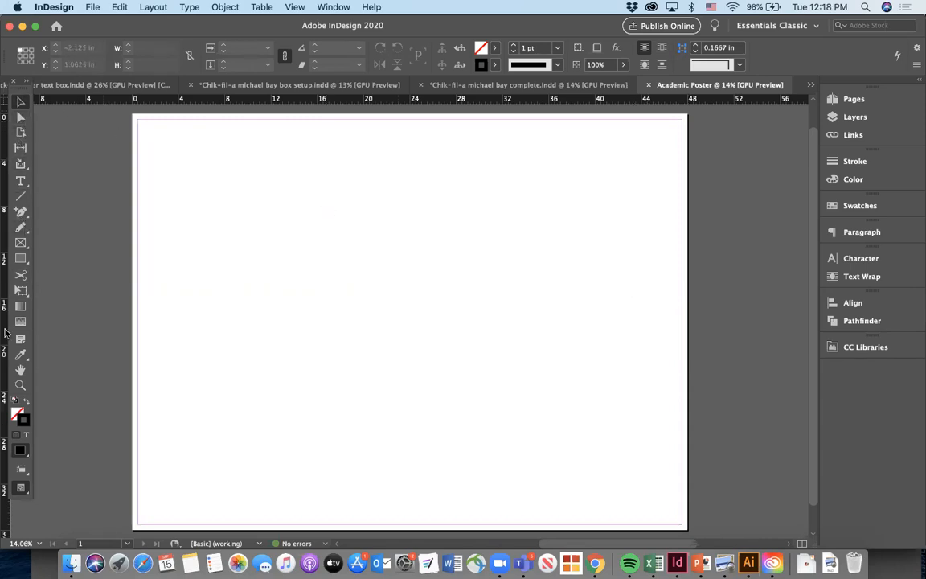
# Draw a 48 by 36 in rectangle frame covering the whole page.
pyautogui.click(20, 246)
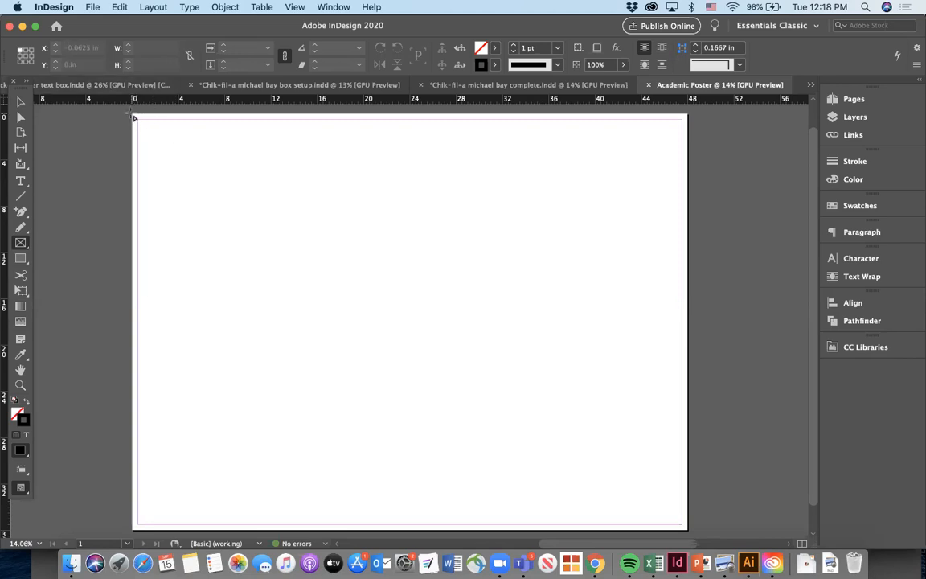
pyautogui.moveTo(134, 119); pyautogui.dragTo(686, 530)
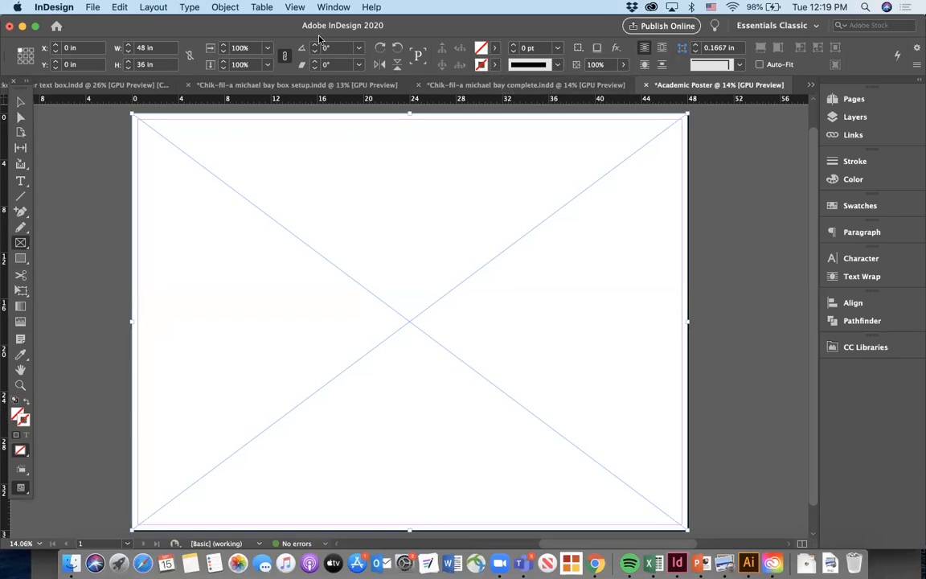
# Fill the page-sized frame with the light grey hex colour ccd3d5 and return to the Selection tool.
pyautogui.moveTo(129, 31); pyautogui.dragTo(125, 64)
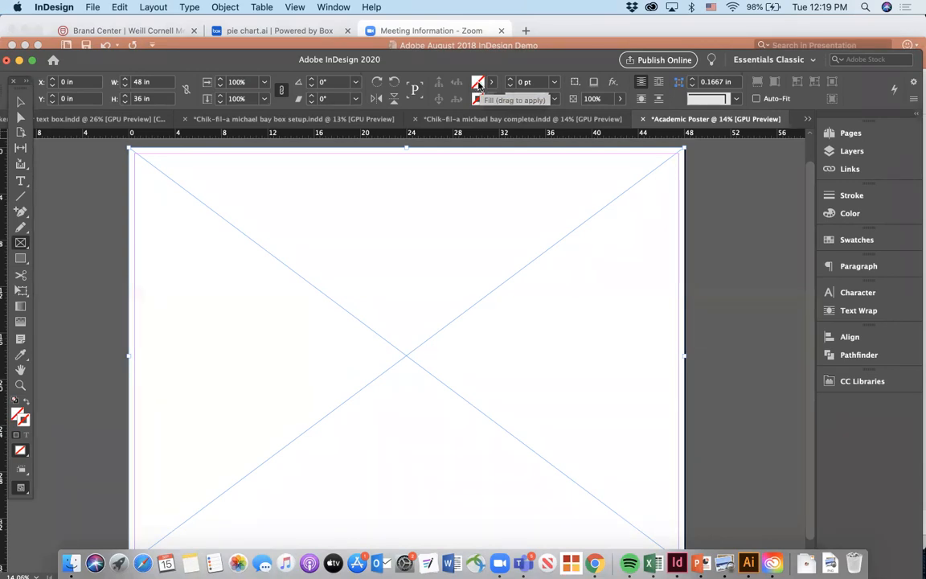
pyautogui.doubleClick(477, 83)
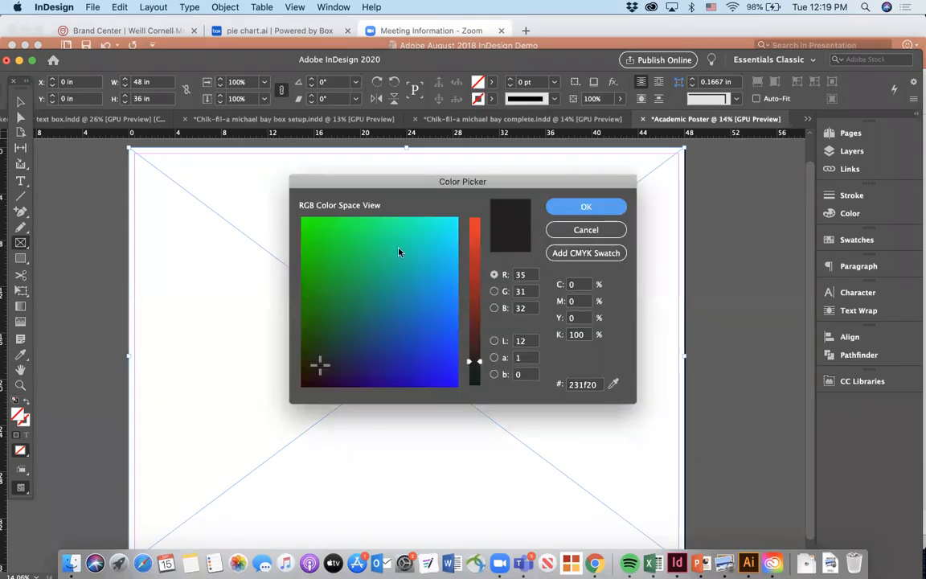
pyautogui.click(383, 259)
pyautogui.click(388, 281)
pyautogui.click(355, 289)
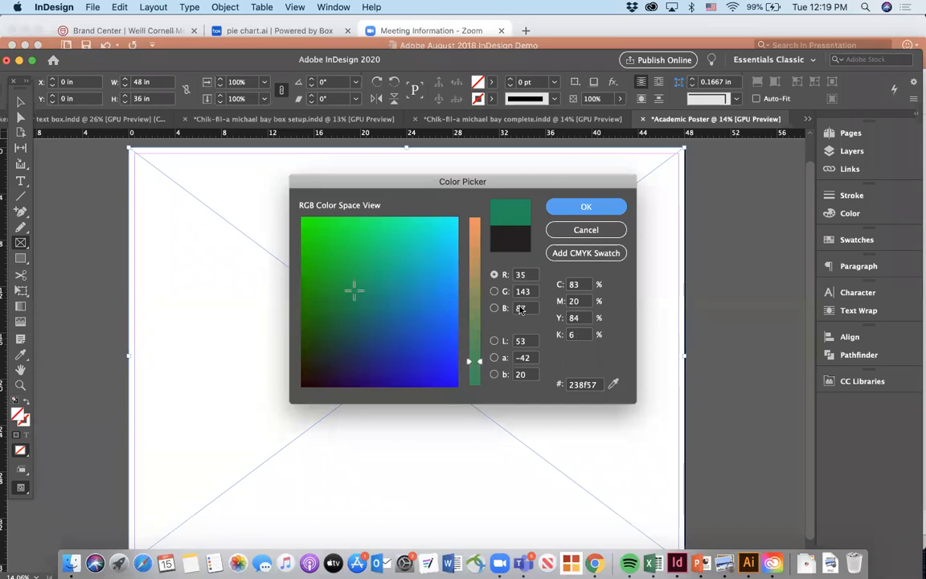
pyautogui.click(581, 385)
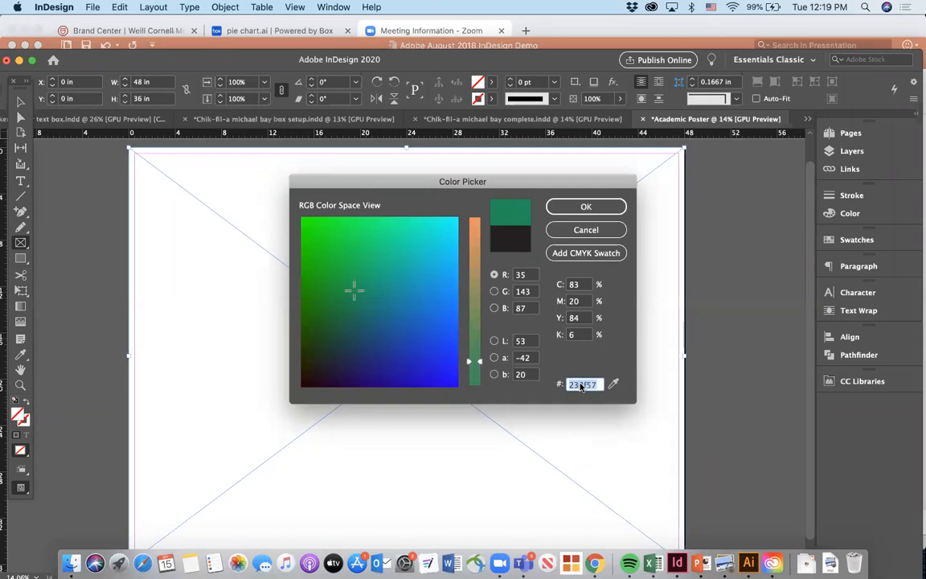
pyautogui.write('ccc')
pyautogui.write('3d5')
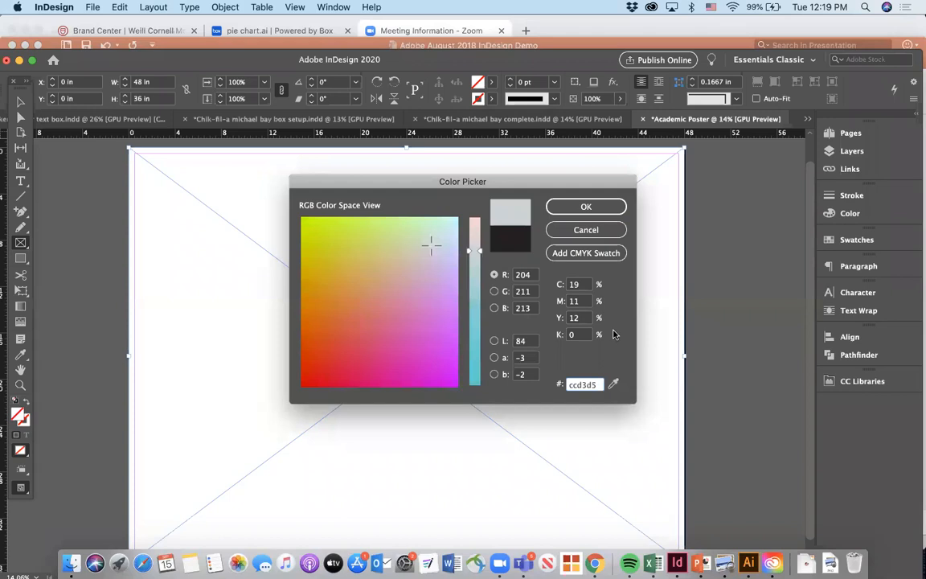
pyautogui.click(572, 208)
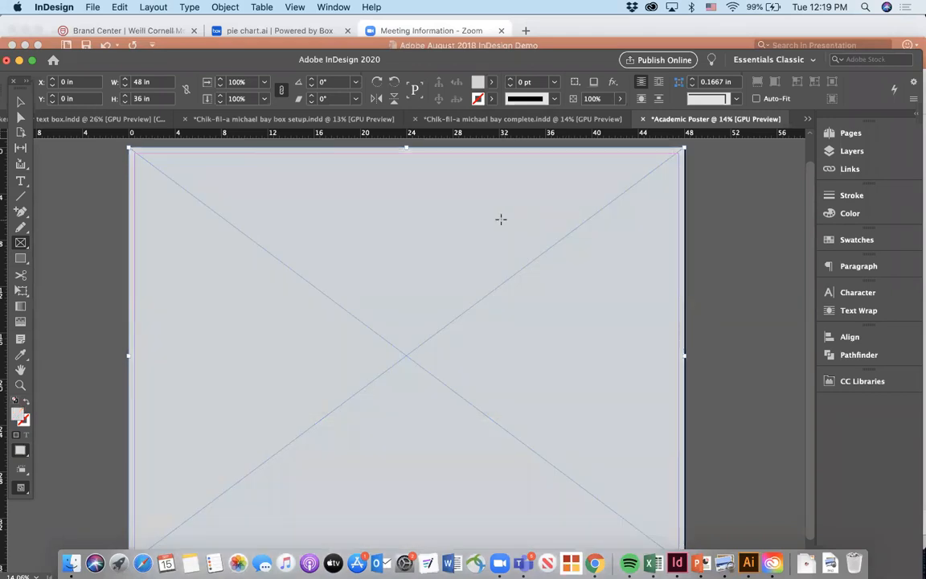
pyautogui.scroll(-1, 501, 219)
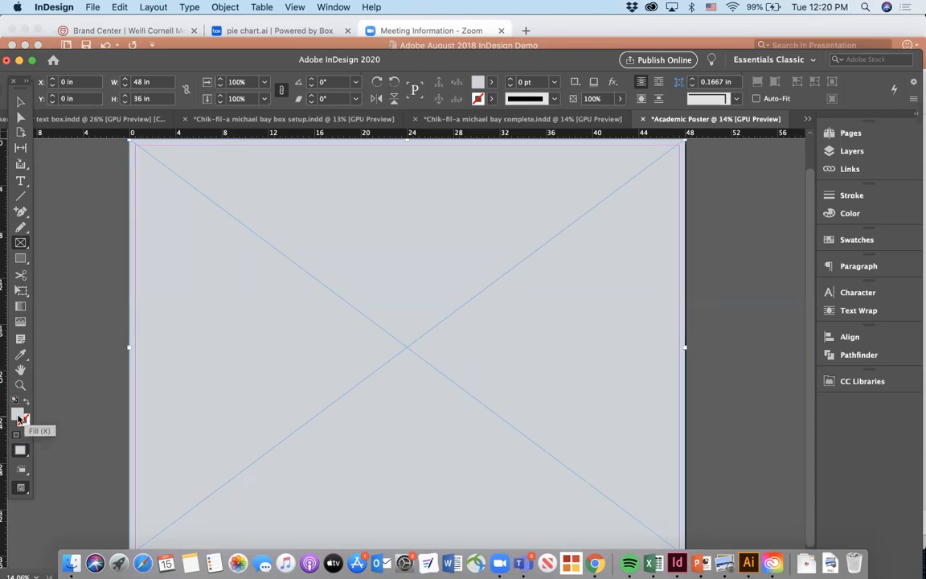
pyautogui.click(21, 102)
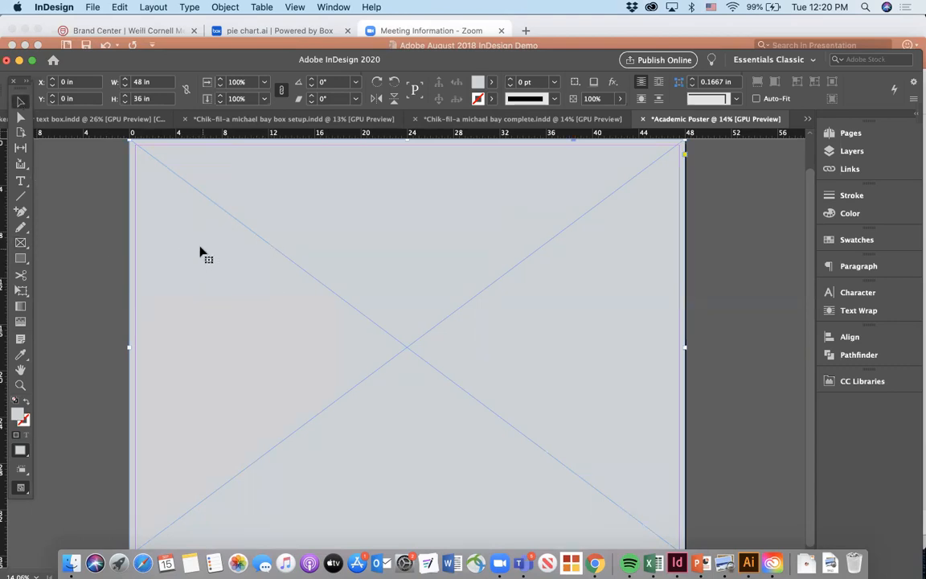
# Lock the page-sized light grey background frame in place and test that it cannot be moved.
pyautogui.moveTo(200, 249)
pyautogui.mouseDown()
pyautogui.moveTo(237, 254)
pyautogui.moveTo(192, 252)
pyautogui.moveTo(200, 254)
pyautogui.mouseUp()
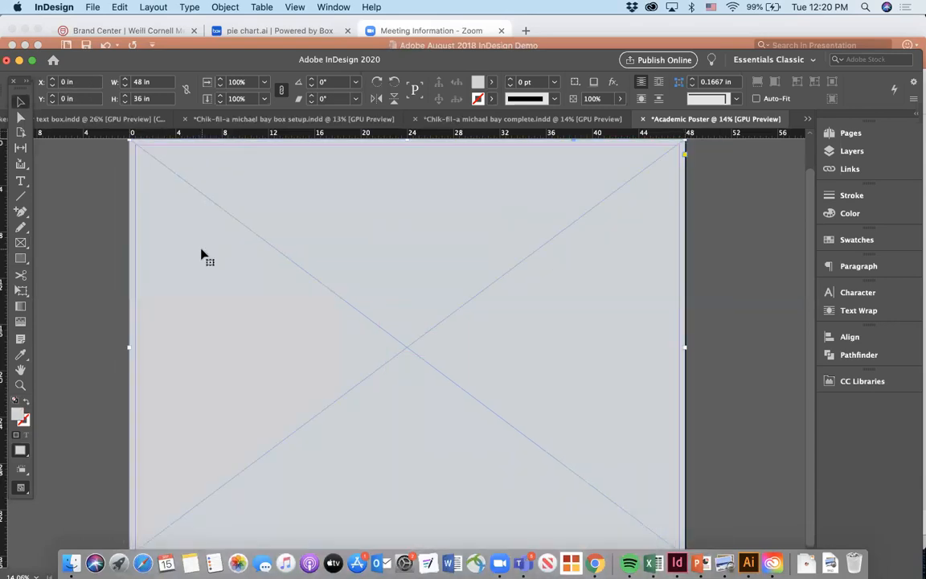
pyautogui.click(20, 102)
pyautogui.moveTo(223, 198)
pyautogui.mouseDown()
pyautogui.moveTo(268, 202)
pyautogui.moveTo(225, 199)
pyautogui.mouseUp()
pyautogui.scroll(1, 223, 198)
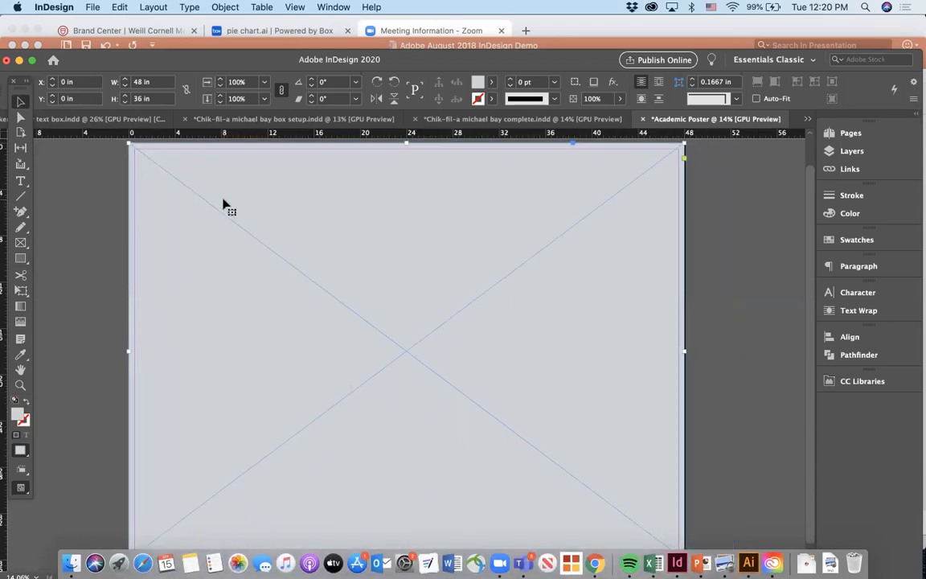
pyautogui.rightClick(217, 241)
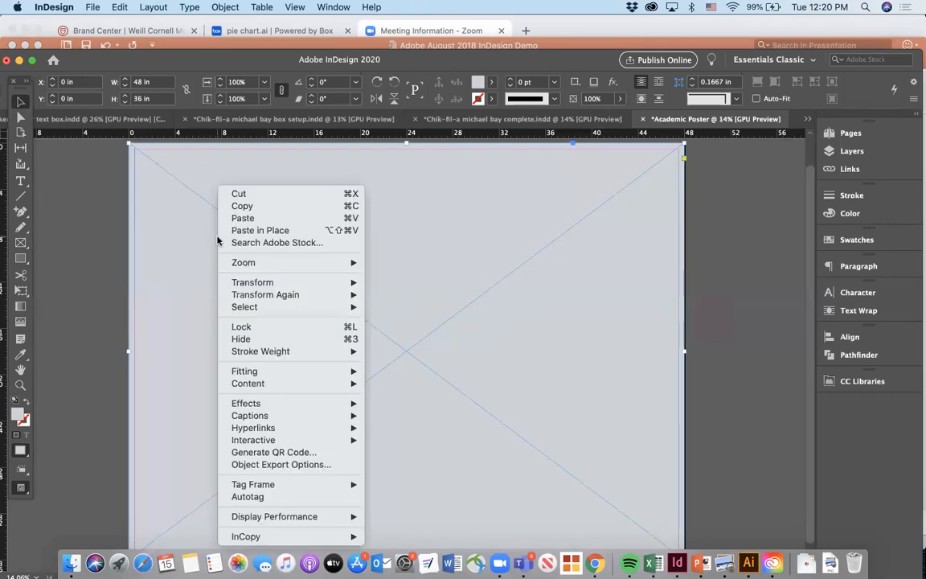
pyautogui.moveTo(328, 267)
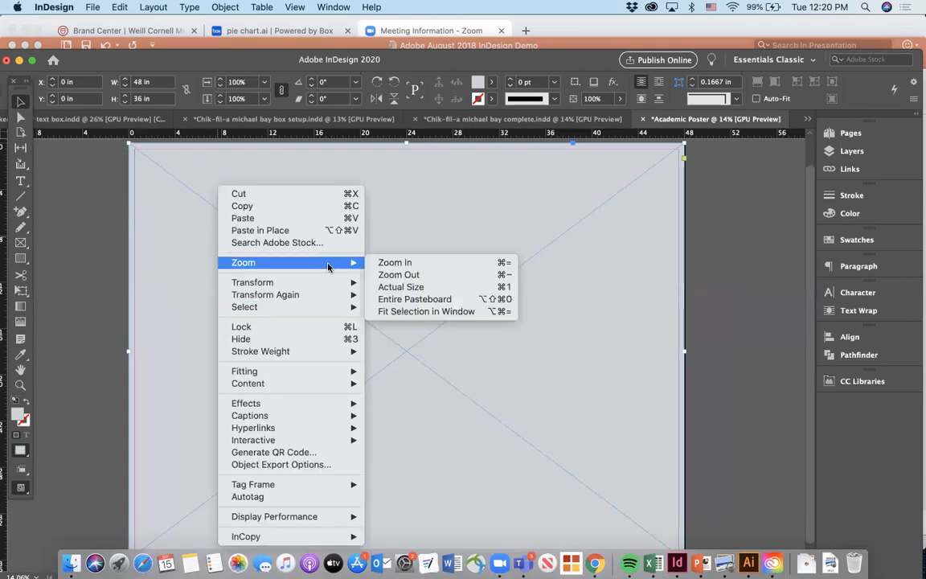
pyautogui.click(305, 326)
pyautogui.moveTo(217, 256); pyautogui.dragTo(226, 280)
pyautogui.moveTo(426, 258); pyautogui.dragTo(233, 408)
pyautogui.moveTo(378, 271); pyautogui.dragTo(214, 418)
pyautogui.moveTo(323, 262); pyautogui.dragTo(239, 367)
pyautogui.moveTo(282, 231); pyautogui.dragTo(393, 333)
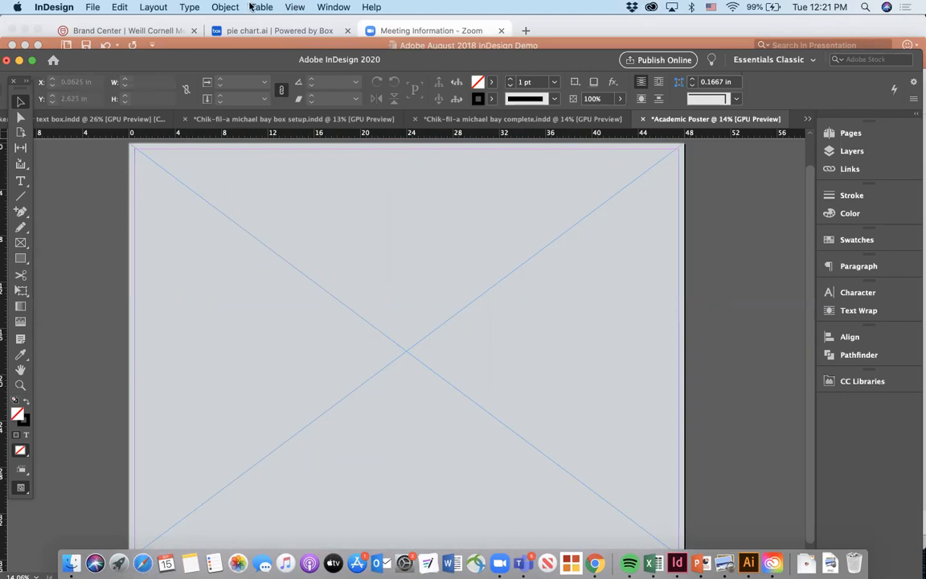
# Unlock the background rectangle in the layer list and select it on the page.
pyautogui.click(211, 7)
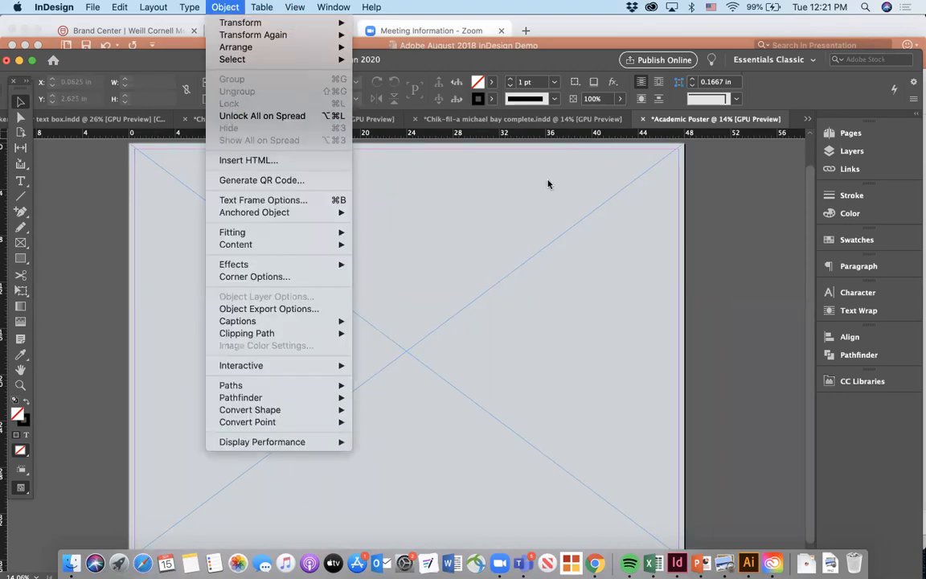
pyautogui.click(763, 184)
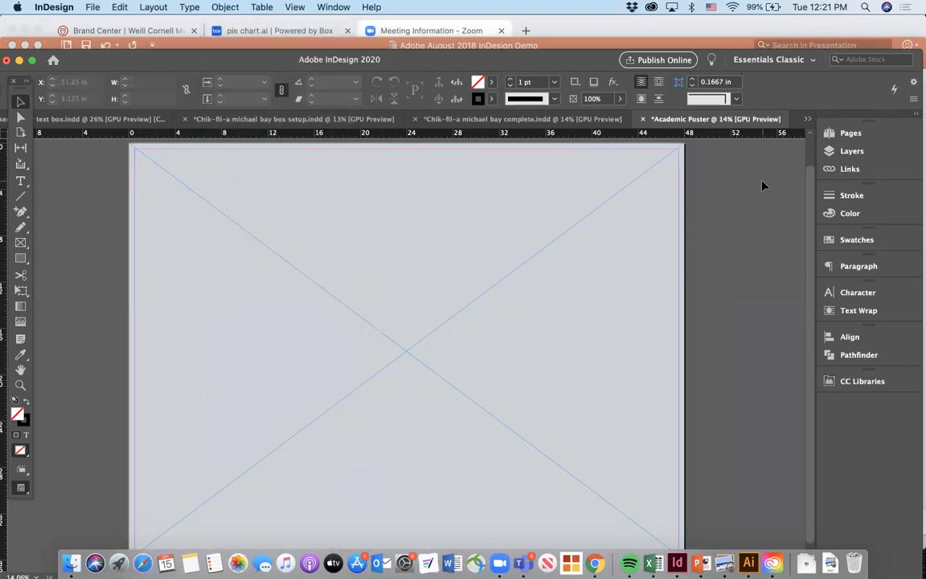
pyautogui.click(852, 151)
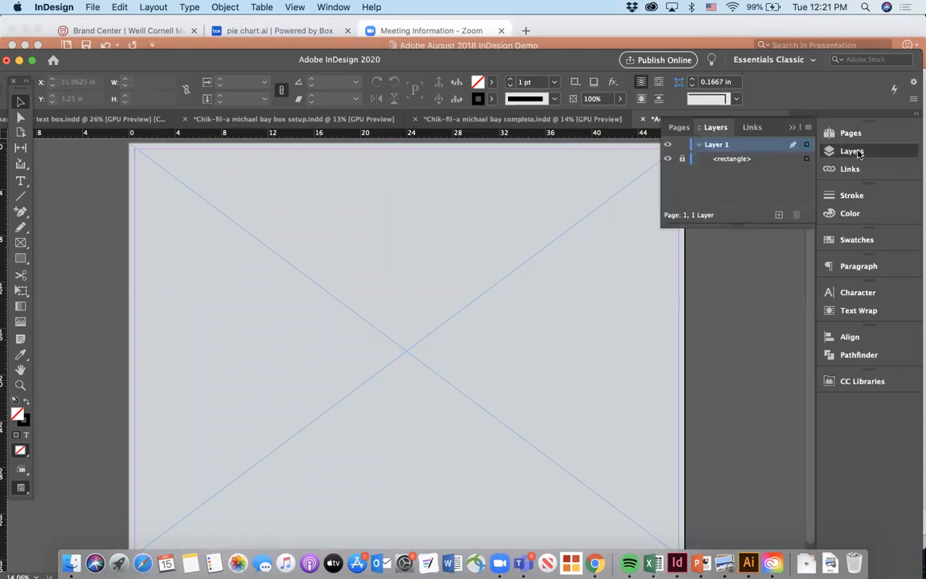
pyautogui.click(683, 160)
pyautogui.click(720, 164)
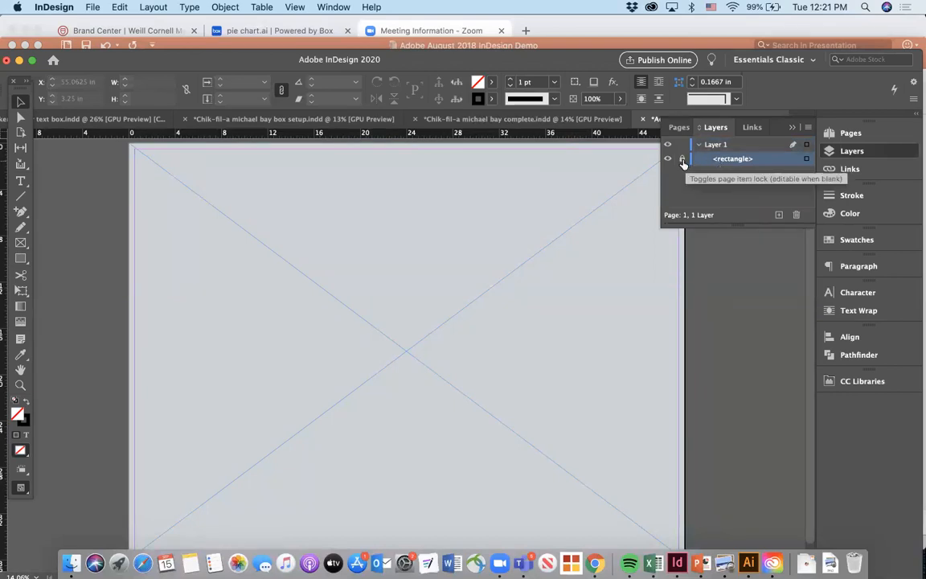
pyautogui.click(682, 163)
pyautogui.click(359, 244)
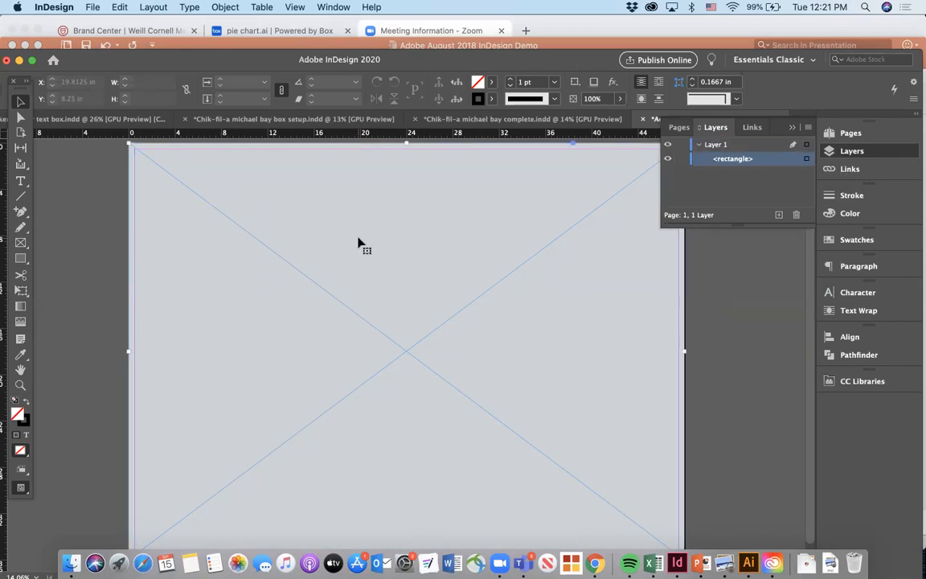
pyautogui.moveTo(218, 247)
pyautogui.mouseDown()
pyautogui.moveTo(279, 277)
pyautogui.moveTo(221, 248)
pyautogui.moveTo(211, 254)
pyautogui.moveTo(219, 254)
pyautogui.mouseUp()
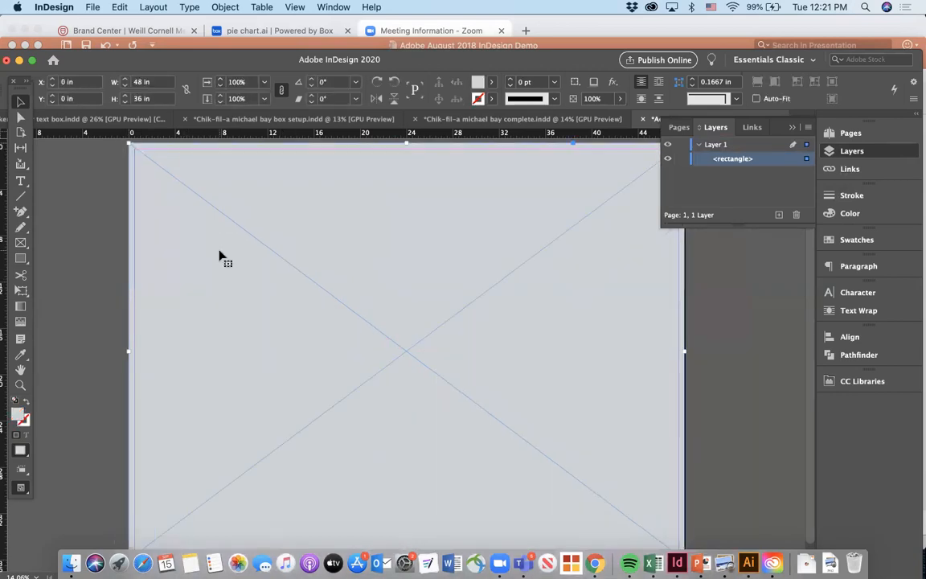
# Lock the selected light grey background rectangle again and close the layer list.
pyautogui.rightClick(286, 317)
pyautogui.moveTo(329, 287)
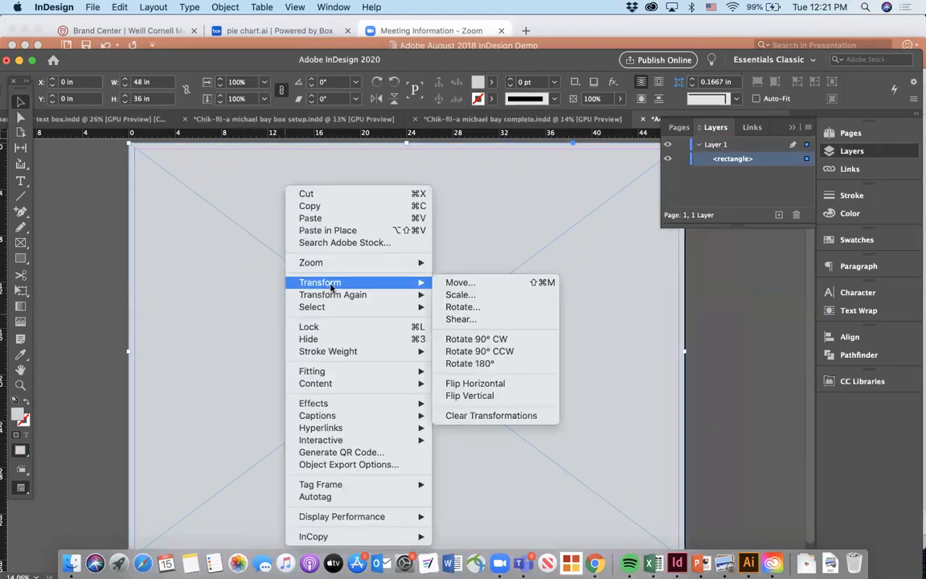
pyautogui.click(330, 328)
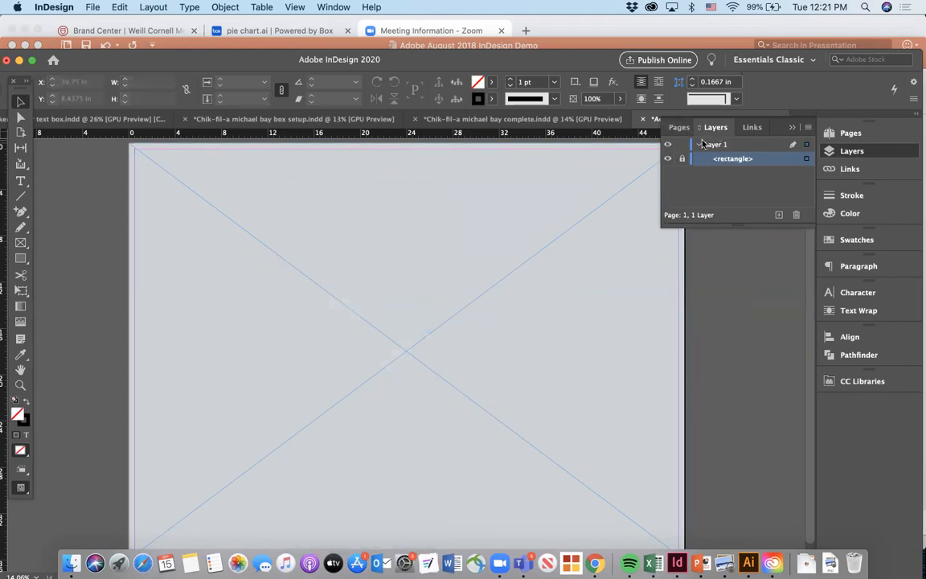
pyautogui.click(707, 122)
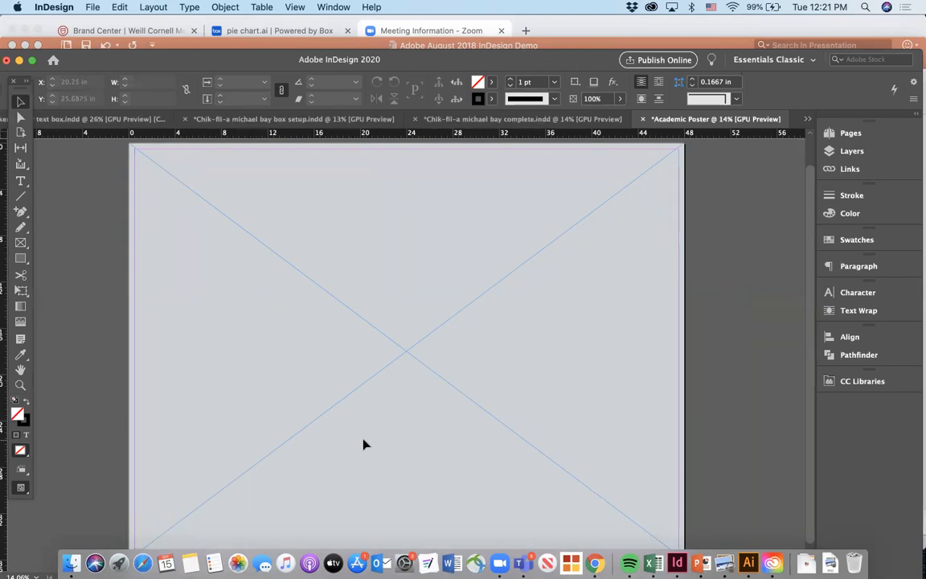
# Draw a rectangle frame about 26.5 by 6.5 in near the top of the poster and fill it with hex colour 39536d.
pyautogui.click(20, 245)
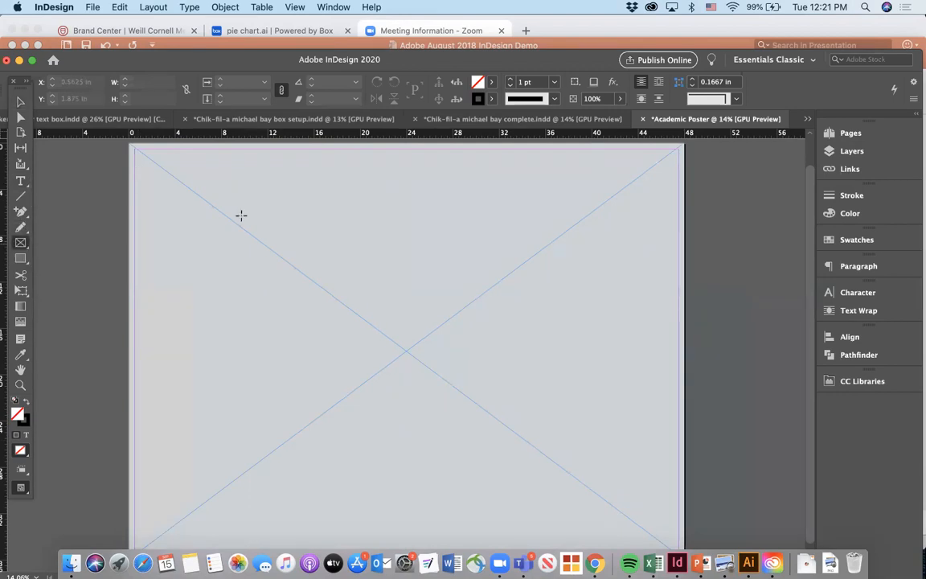
pyautogui.moveTo(248, 160); pyautogui.dragTo(554, 236)
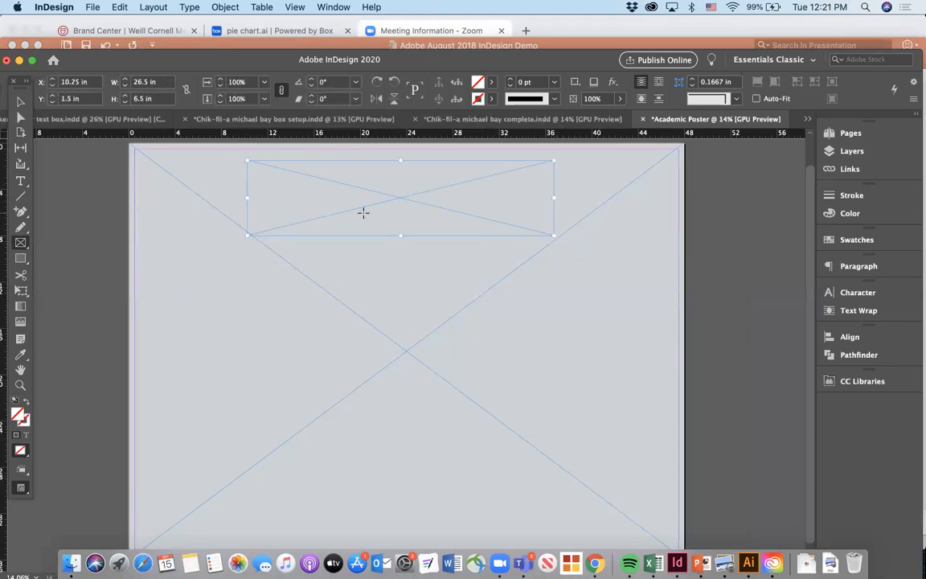
pyautogui.doubleClick(478, 82)
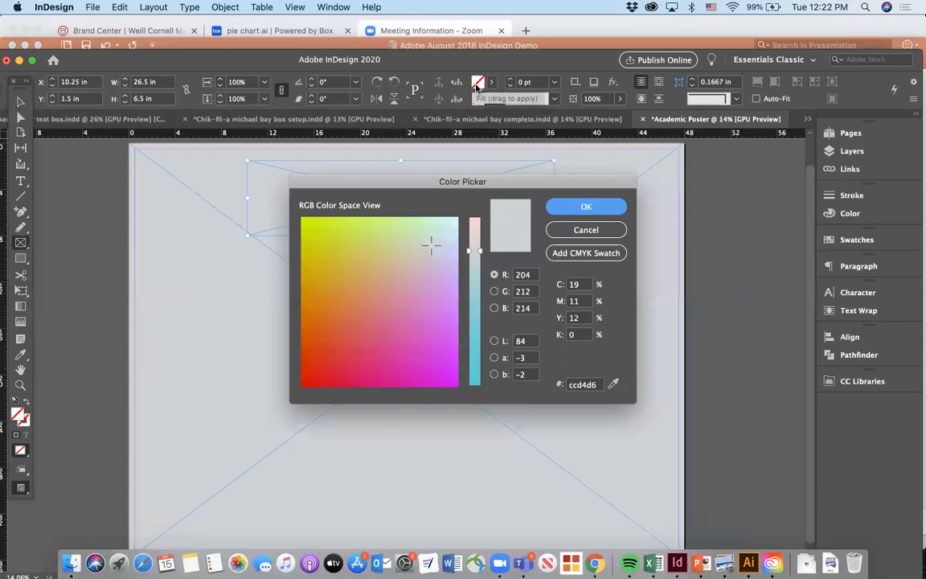
pyautogui.click(582, 385)
pyautogui.doubleClick(583, 385)
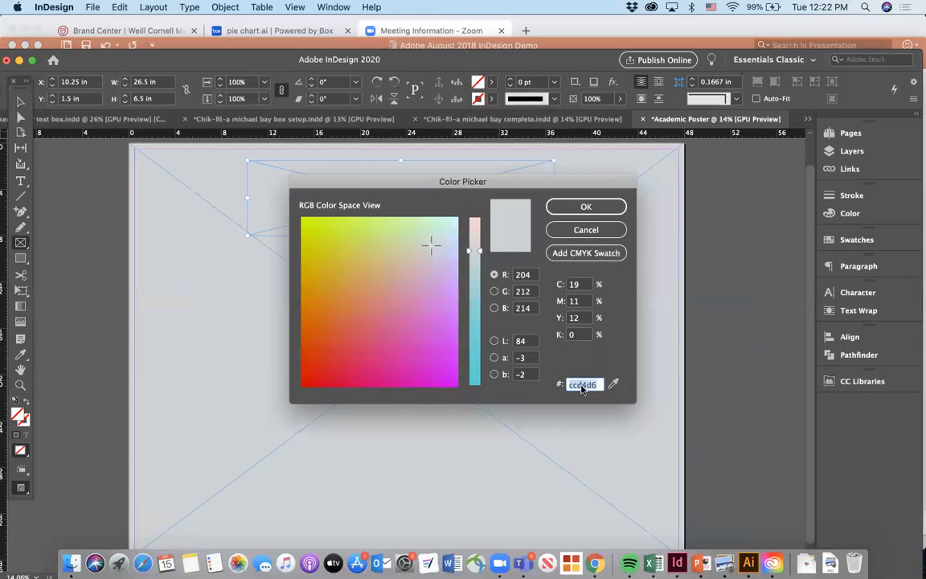
pyautogui.write('39536d')
pyautogui.press('Return')
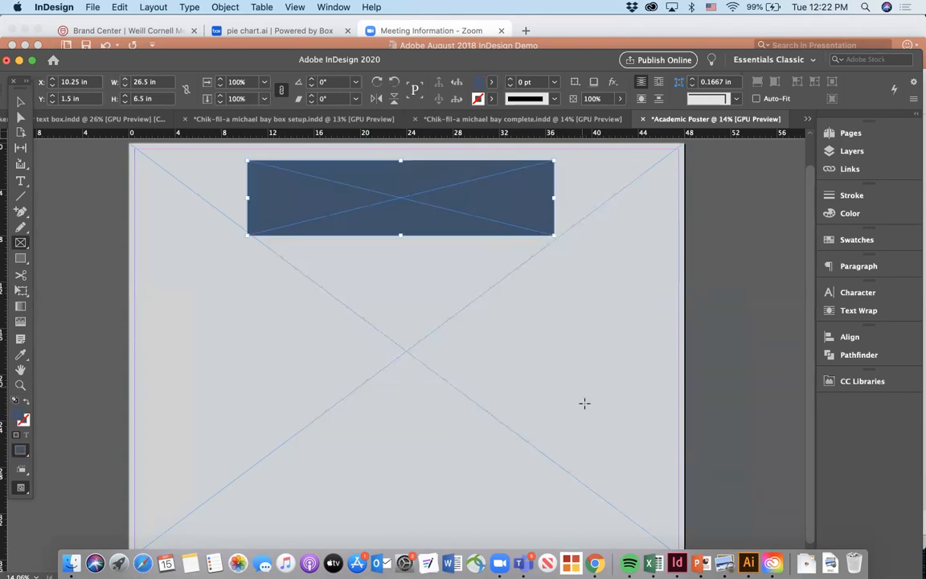
# Centre the dark blue banner horizontally near the top of the page, at about X 10.75 in and Y 1.94 in.
pyautogui.click(20, 103)
pyautogui.moveTo(385, 200); pyautogui.dragTo(393, 257)
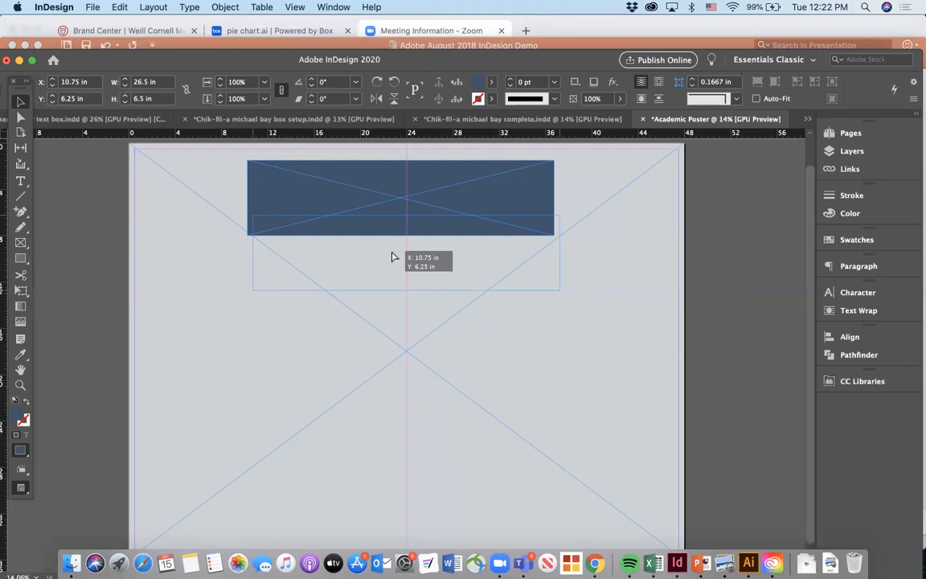
pyautogui.moveTo(393, 257); pyautogui.dragTo(393, 257)
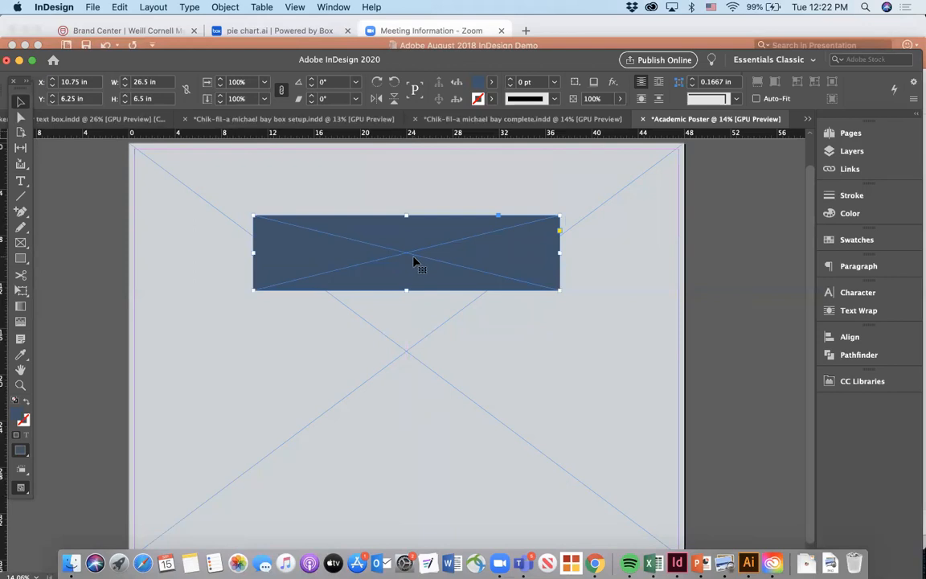
pyautogui.moveTo(414, 262); pyautogui.dragTo(415, 212)
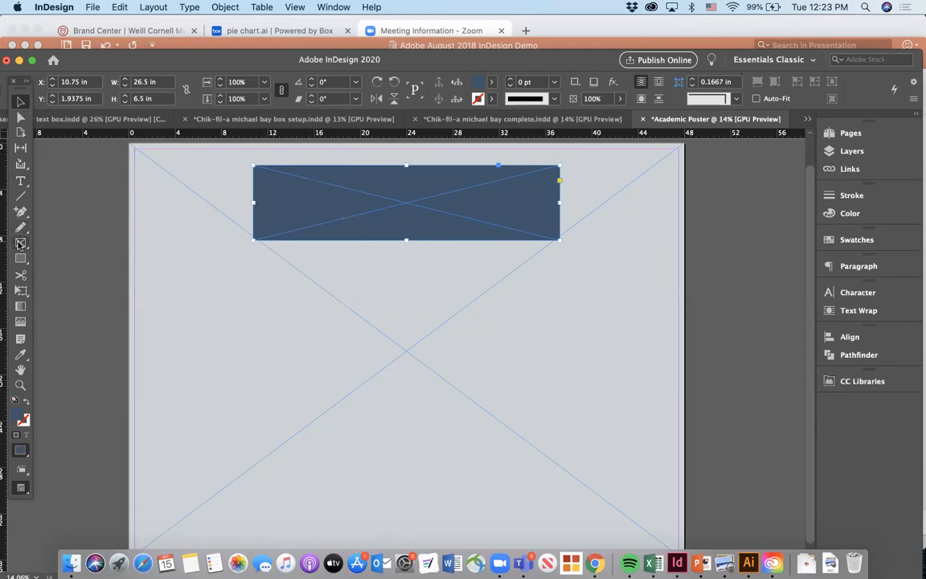
# Add the title "From Chick-fil-A to Michael Bay" at 100 pt in a text frame inside the dark blue banner.
pyautogui.click(21, 183)
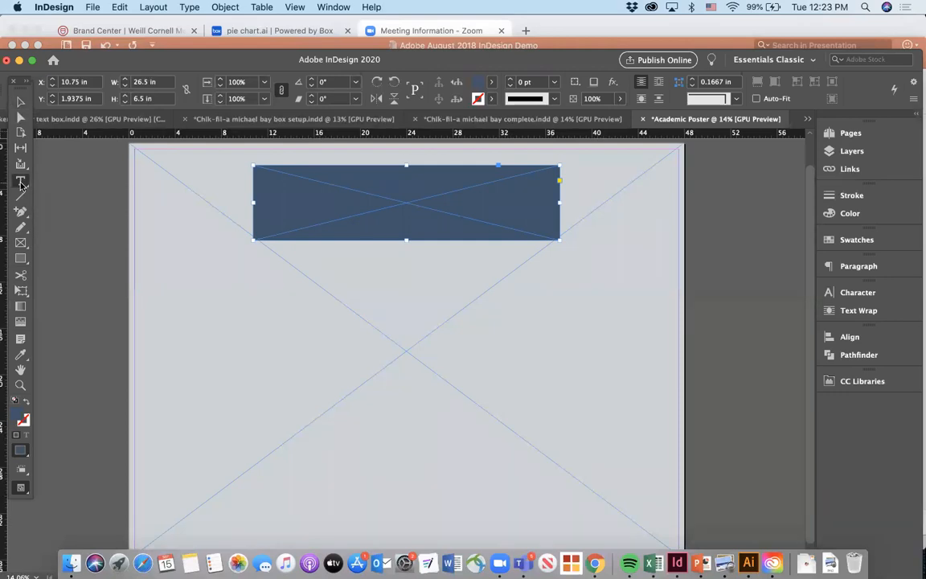
pyautogui.moveTo(269, 173); pyautogui.dragTo(549, 229)
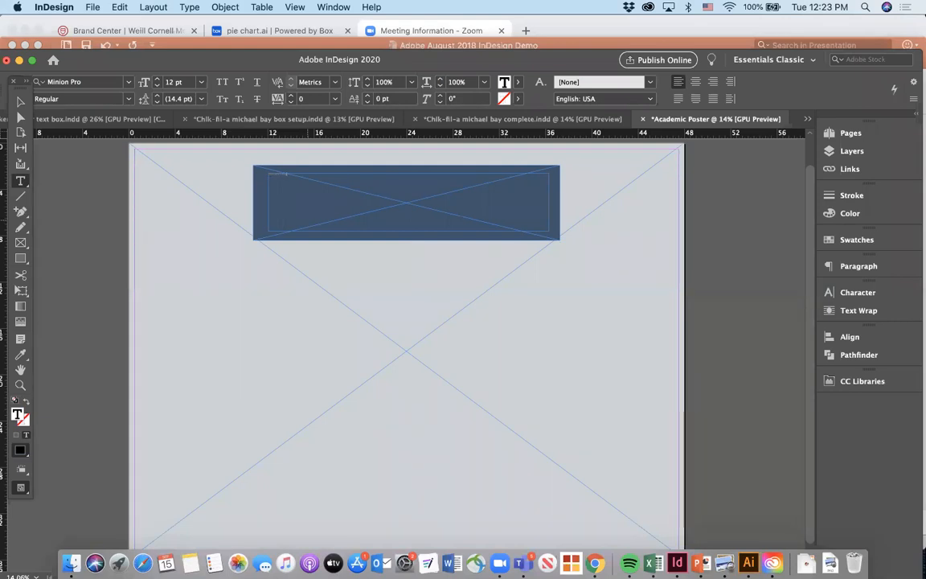
pyautogui.tripleClick(281, 173)
pyautogui.click(172, 83)
pyautogui.write('100')
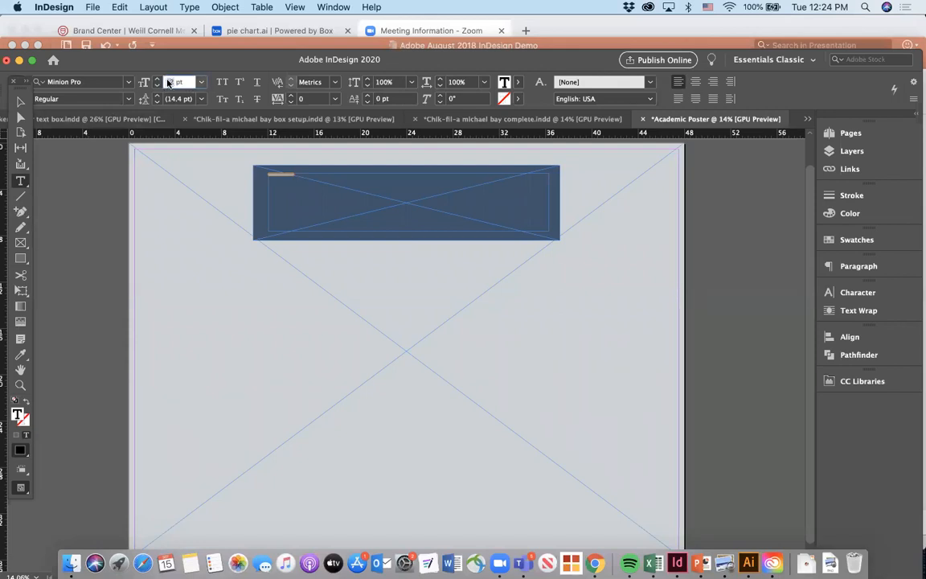
pyautogui.press('Return')
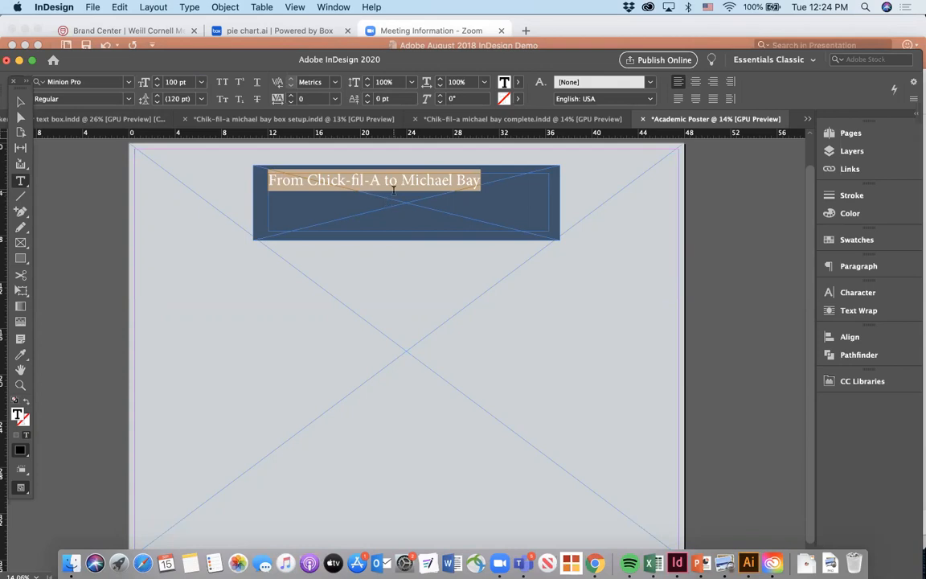
# Search the fonts for helvetica and set the title's font to Helvetica Bold.
pyautogui.click(127, 83)
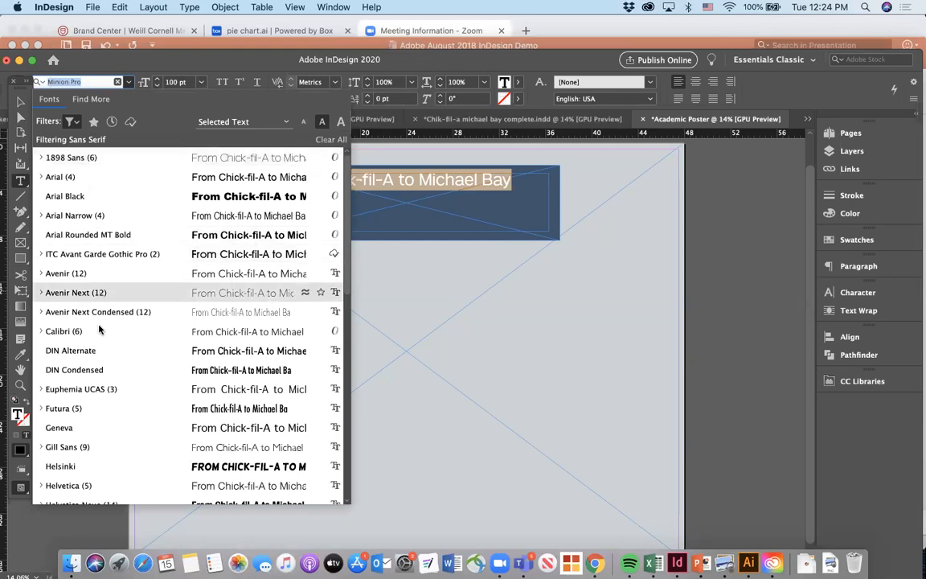
pyautogui.scroll(-10, 140, 265)
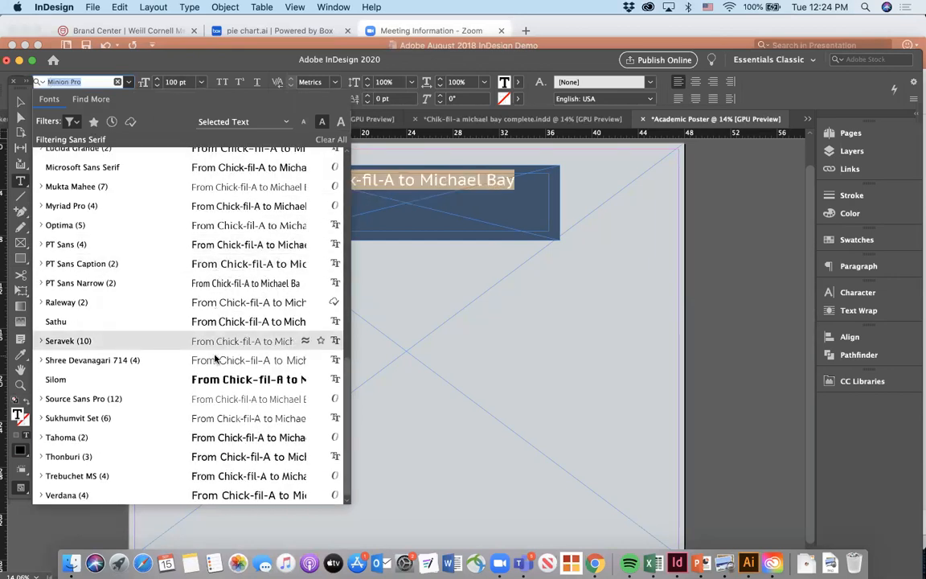
pyautogui.scroll(10, 227, 328)
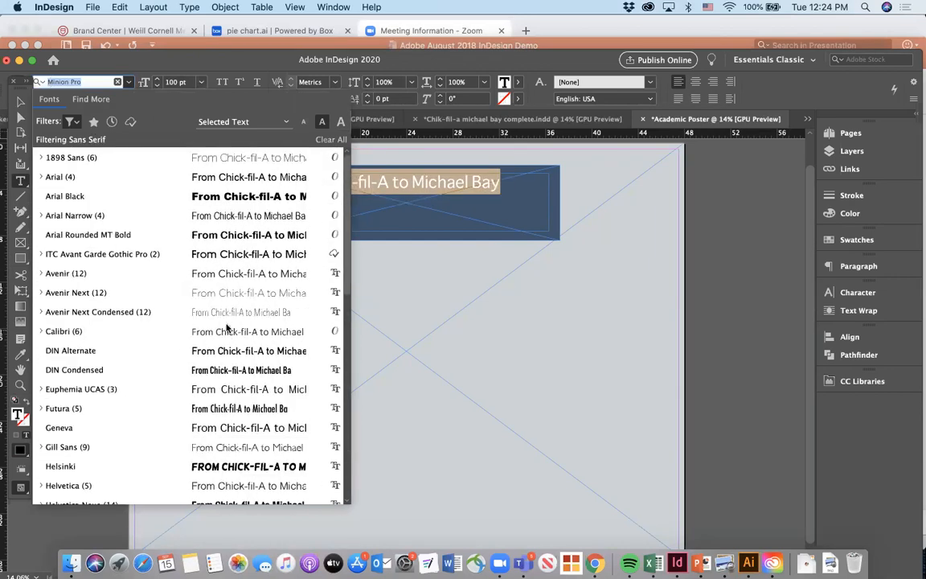
pyautogui.scroll(-10, 214, 366)
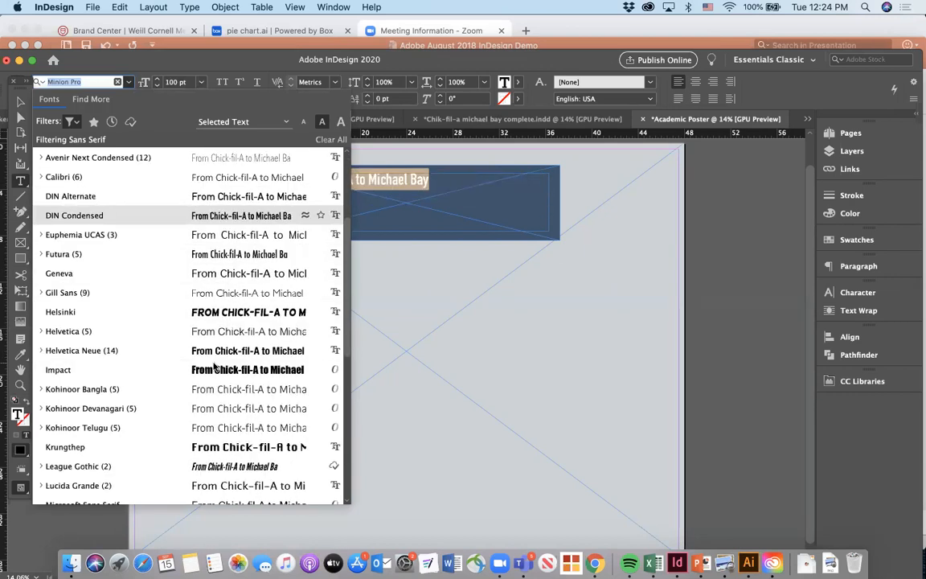
pyautogui.scroll(10, 214, 366)
pyautogui.write('hel')
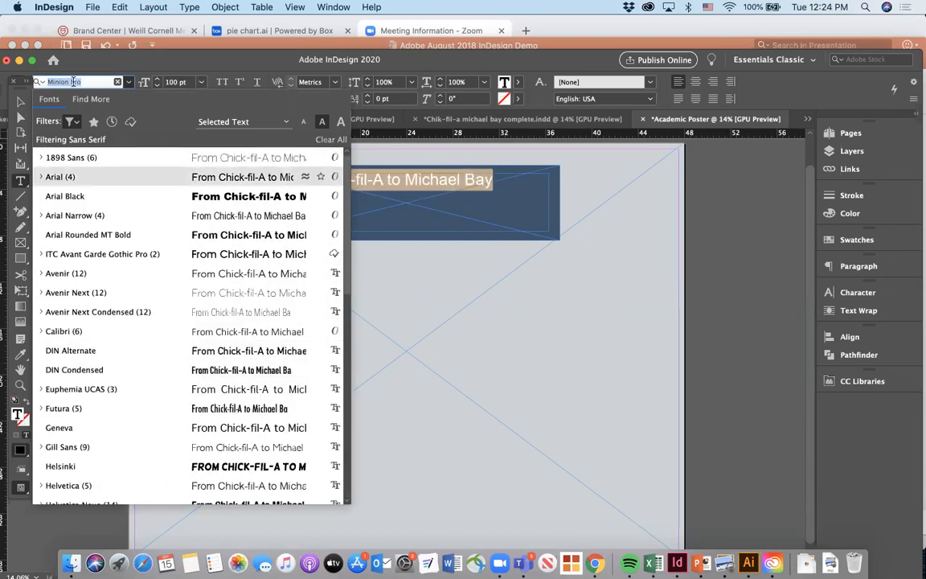
pyautogui.write('vetica')
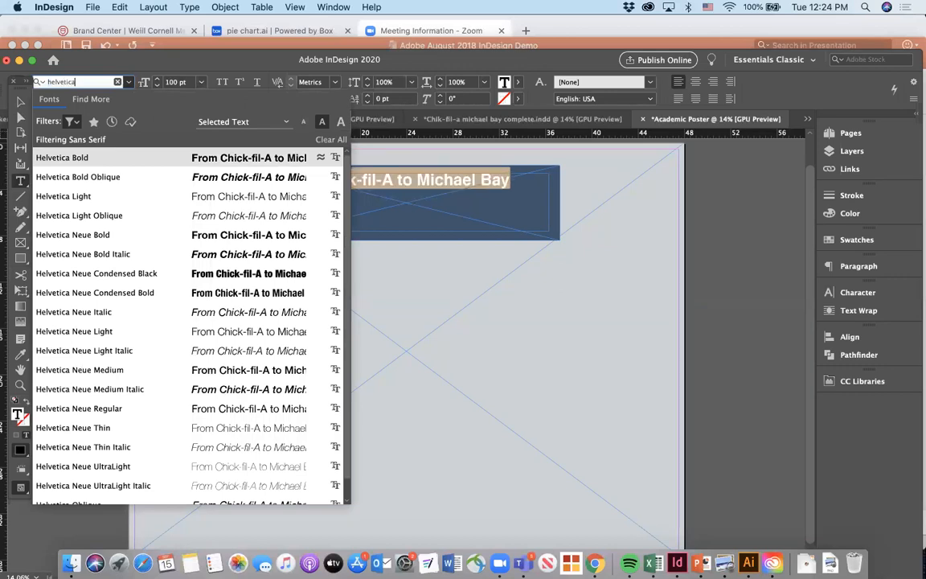
pyautogui.click(62, 158)
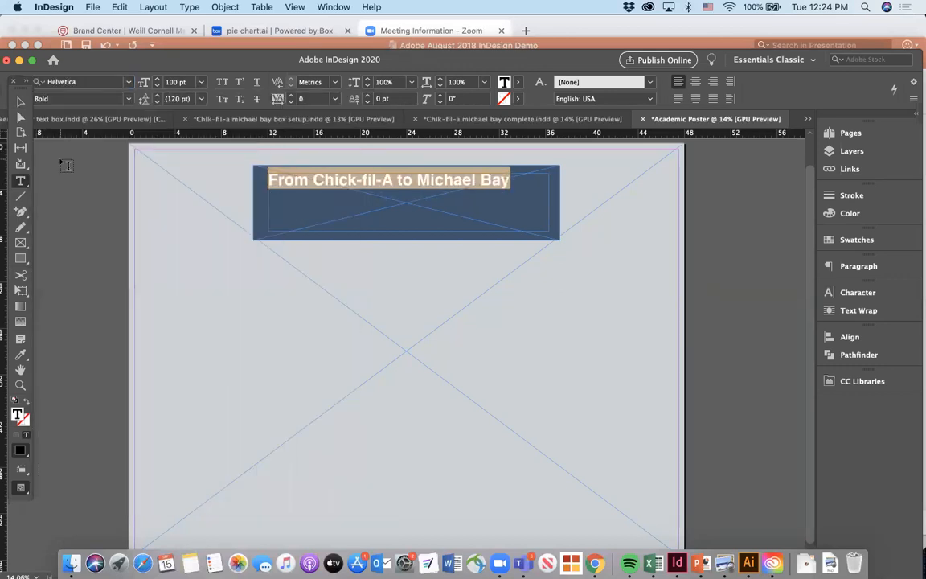
# Set the text colour of the title "From Chick-fil-A to Michael Bay" to hex f6f5bc.
pyautogui.click(325, 178)
pyautogui.tripleClick(330, 179)
pyautogui.doubleClick(505, 85)
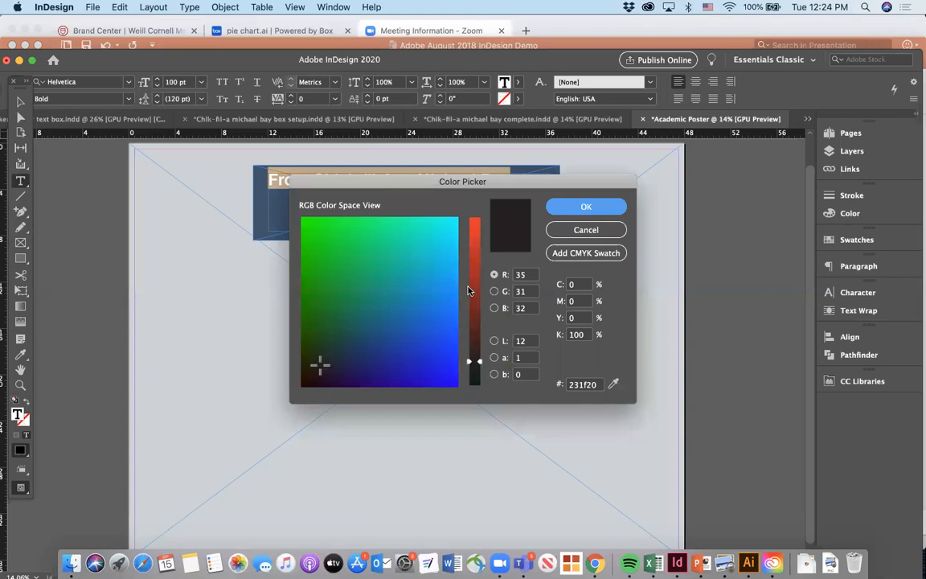
pyautogui.doubleClick(590, 387)
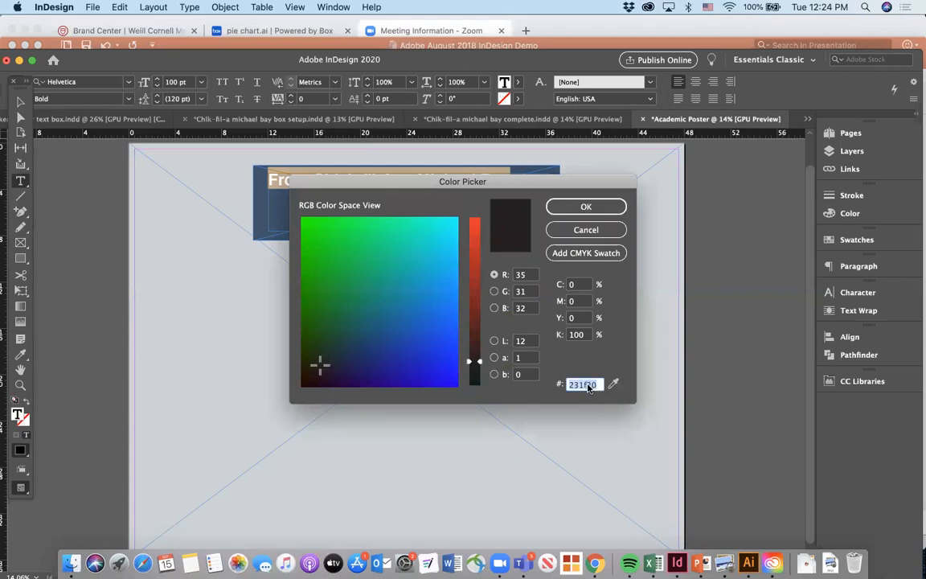
pyautogui.write('f8f5bb')
pyautogui.press('Return')
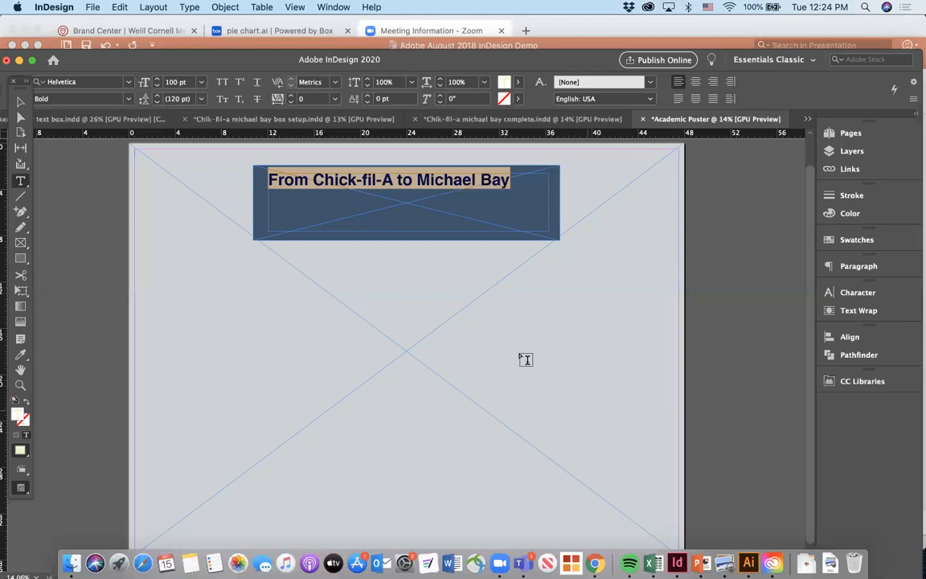
pyautogui.tripleClick(394, 186)
pyautogui.click(429, 183)
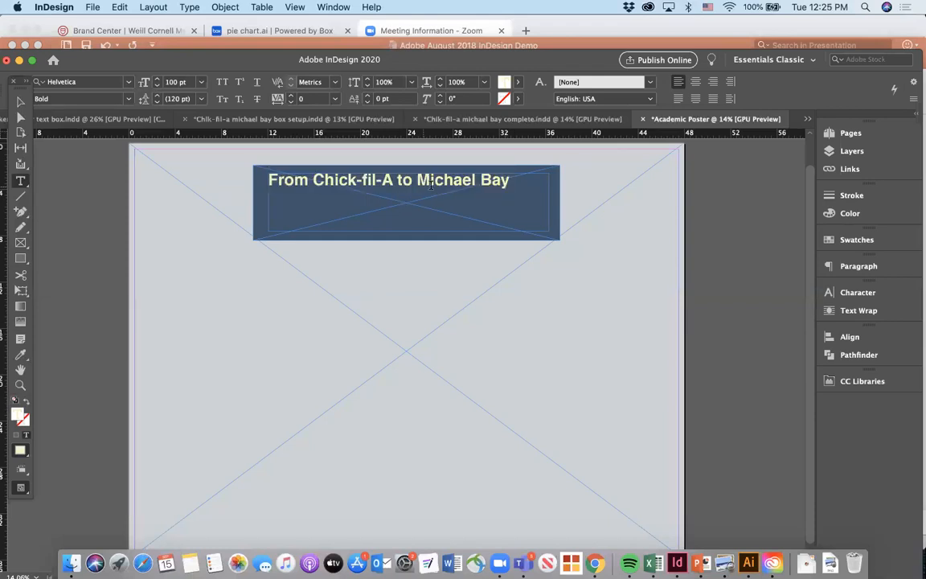
# Centre the title text horizontally and set its text frame's vertical justification to Center.
pyautogui.tripleClick(448, 179)
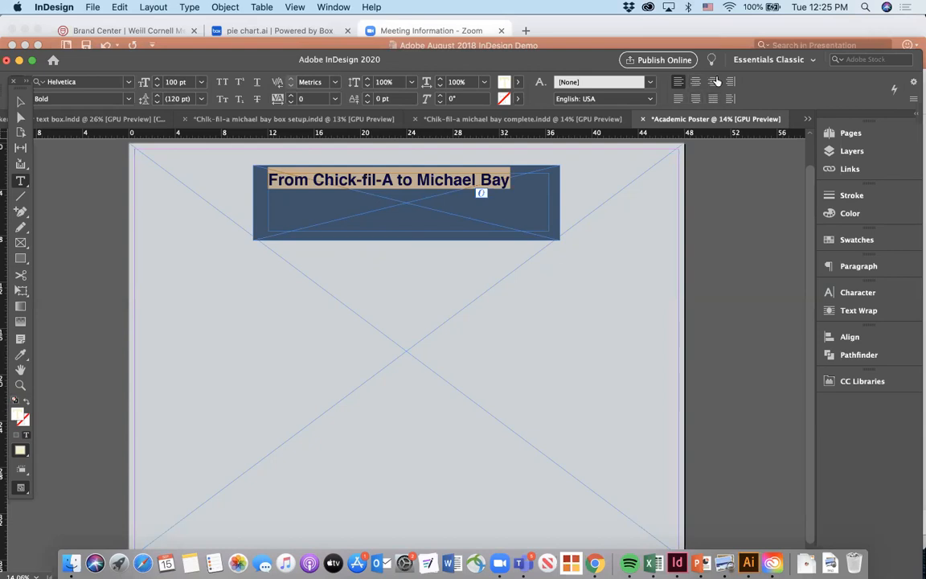
pyautogui.click(697, 83)
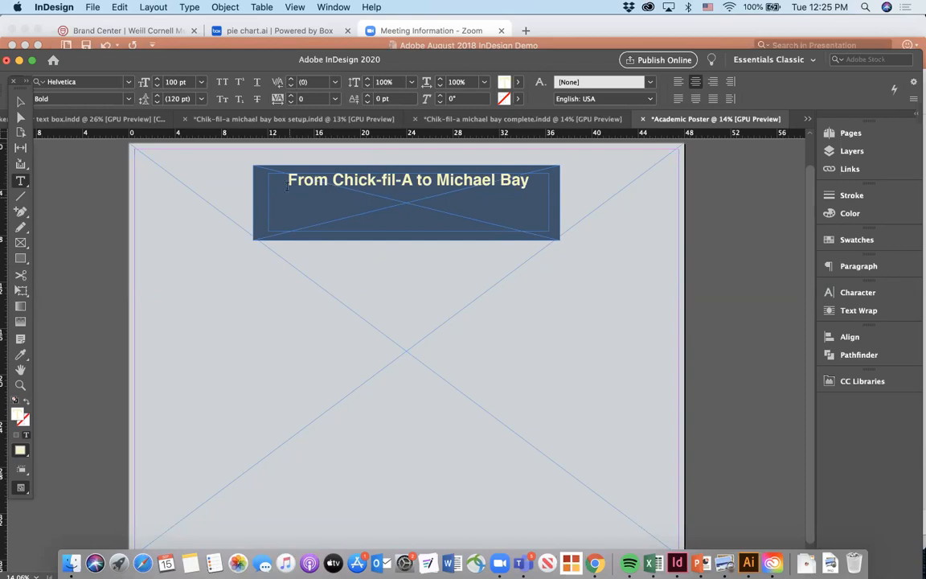
pyautogui.click(22, 102)
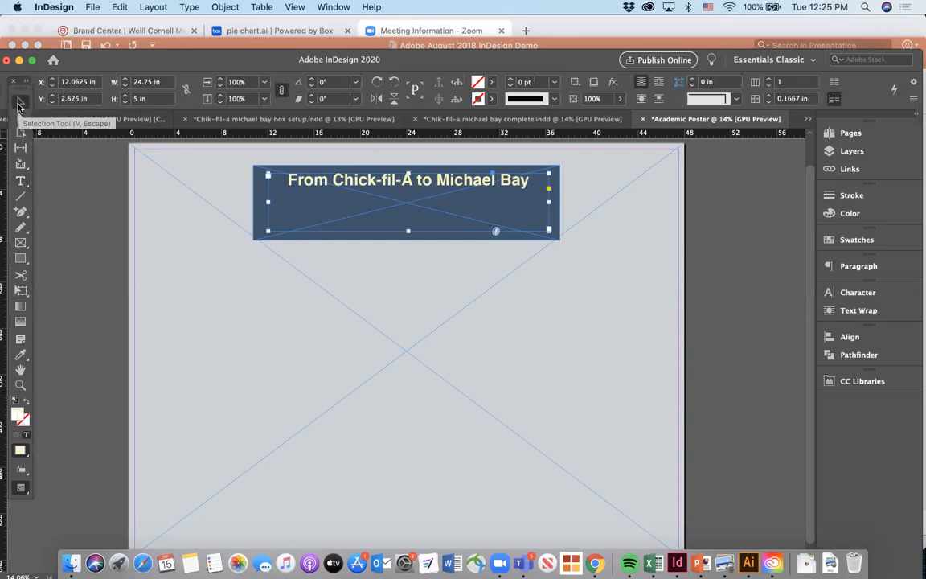
pyautogui.rightClick(346, 189)
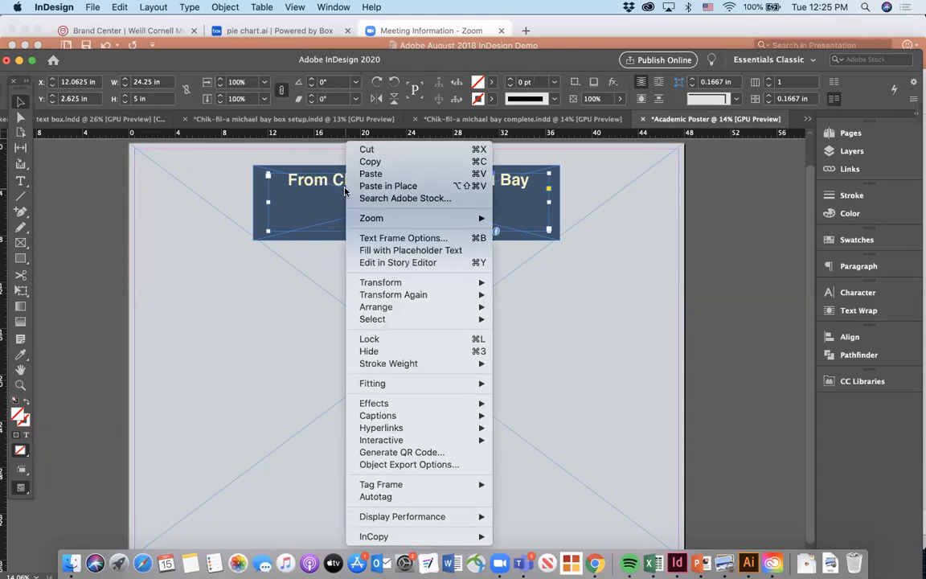
pyautogui.click(419, 239)
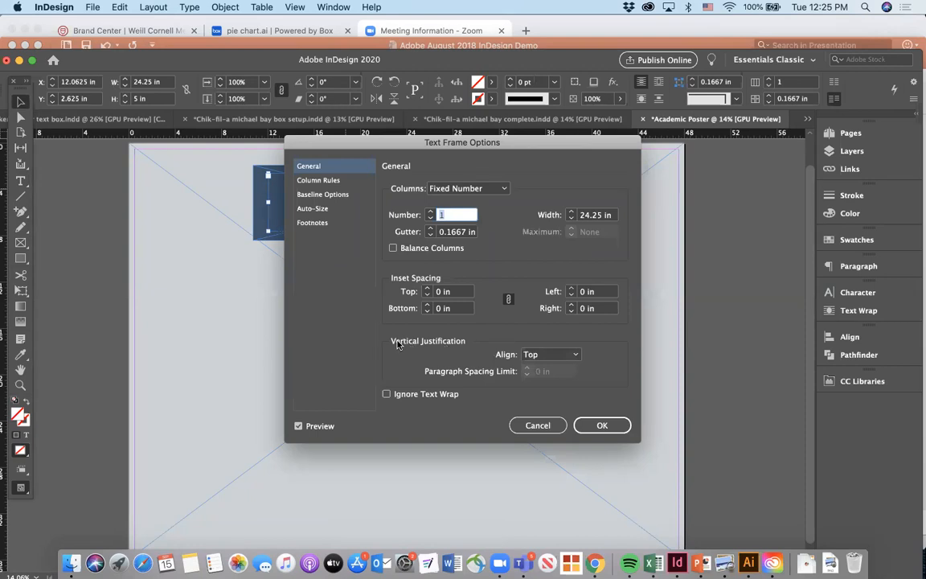
pyautogui.click(551, 356)
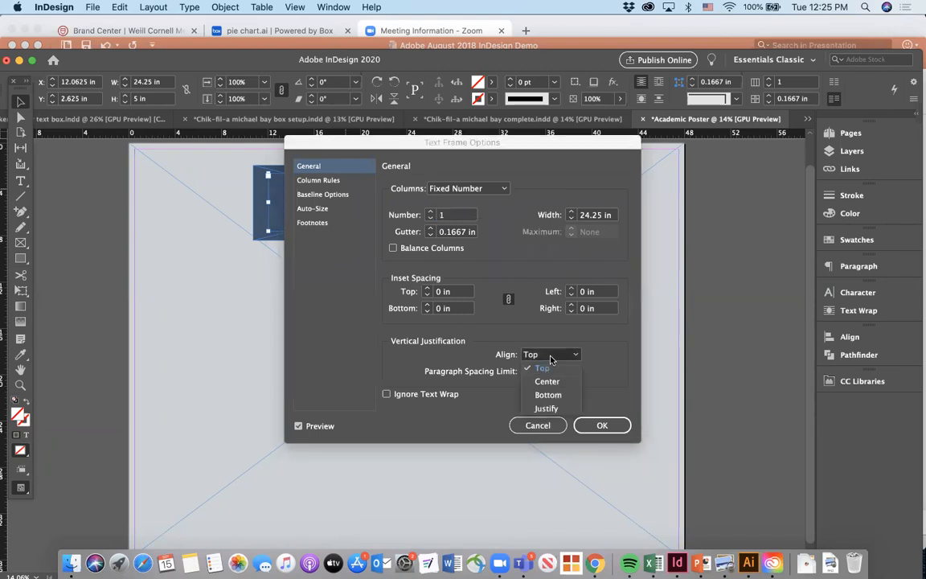
pyautogui.click(548, 383)
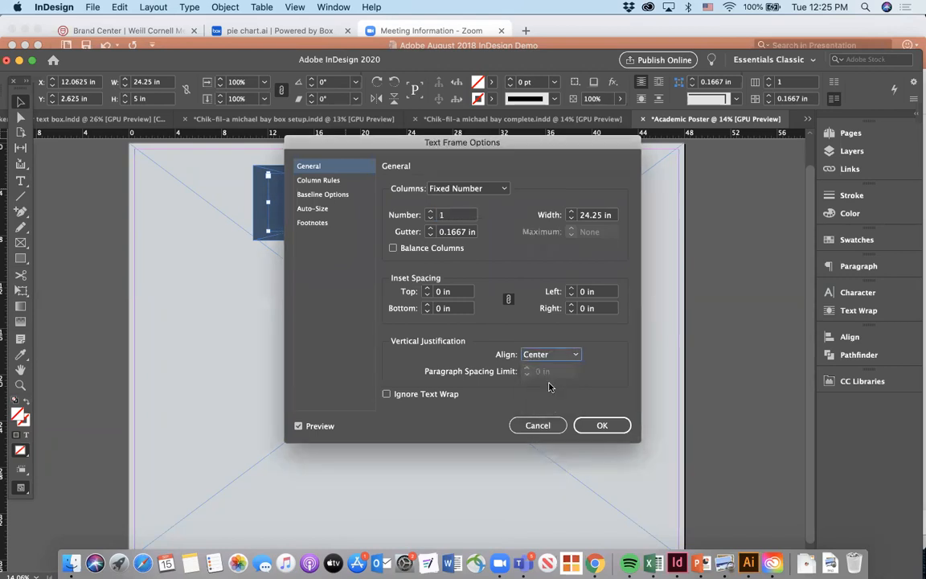
pyautogui.click(596, 426)
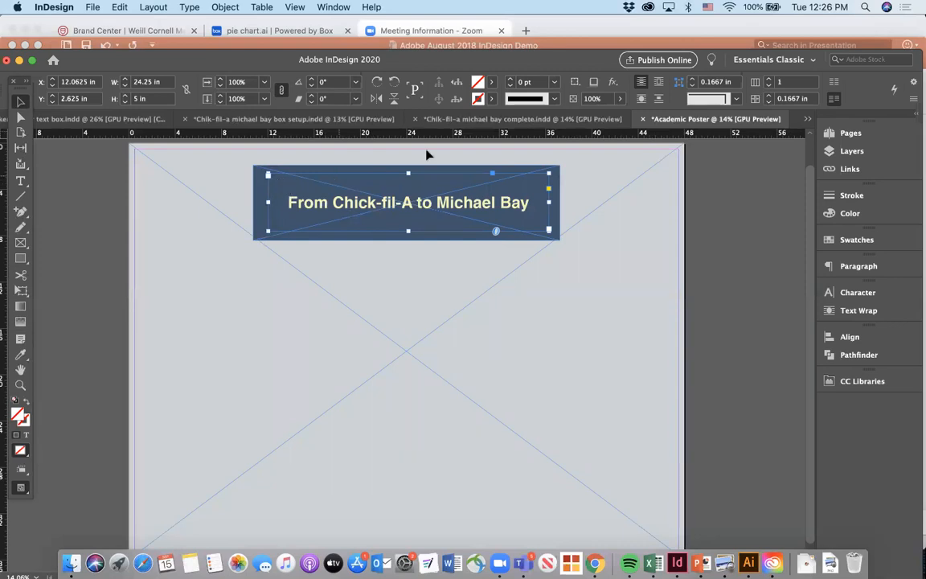
# Give the title's text frame a green stroke with hex colour 40ad48.
pyautogui.click(478, 99)
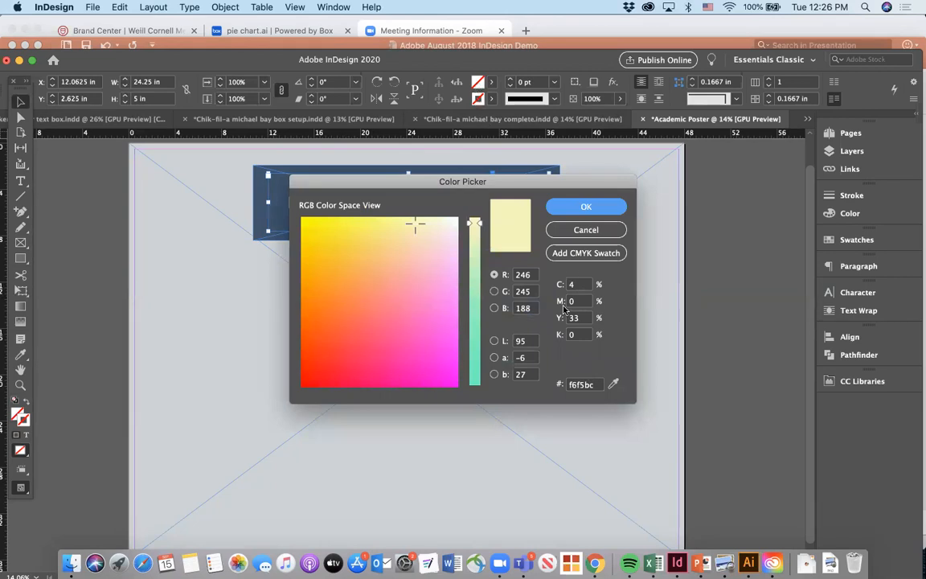
pyautogui.click(582, 386)
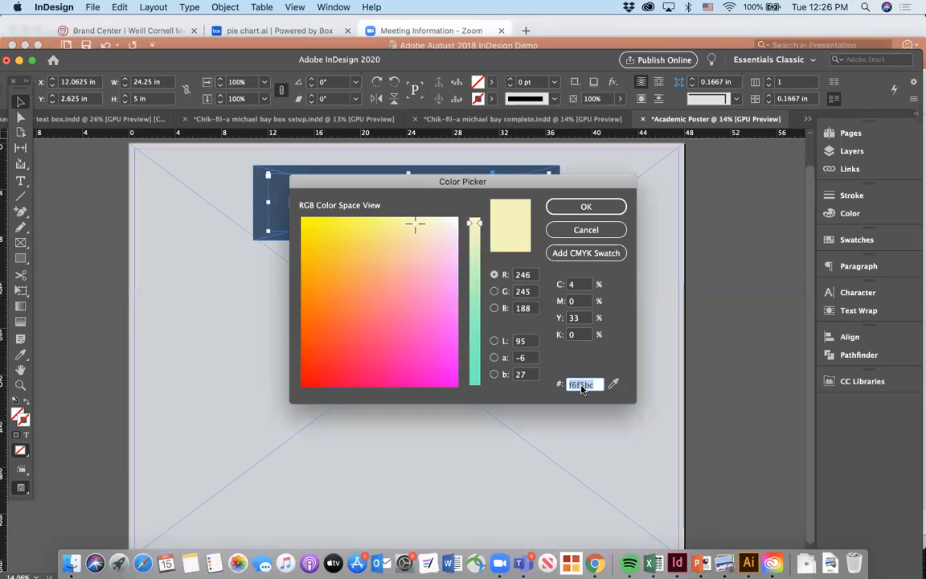
pyautogui.write('40')
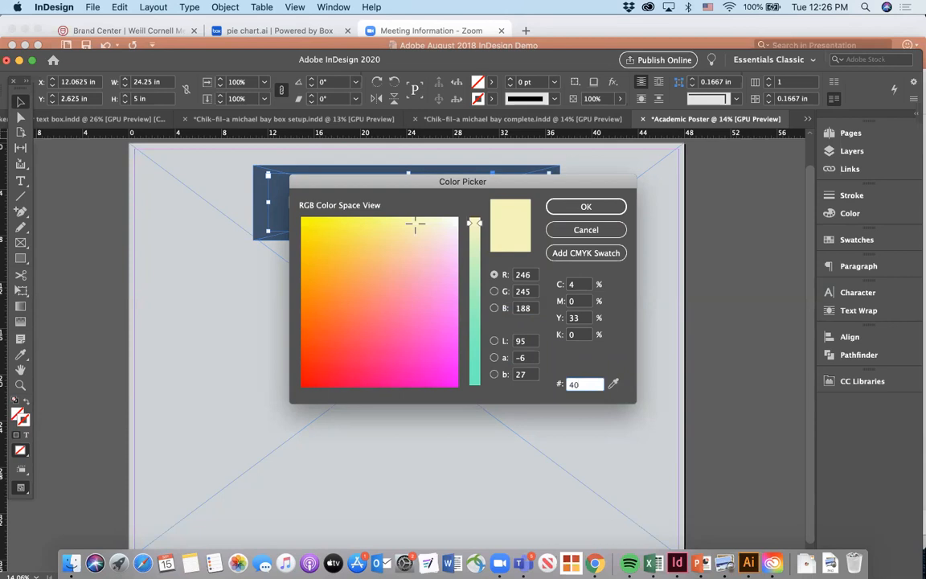
pyautogui.write('ad48')
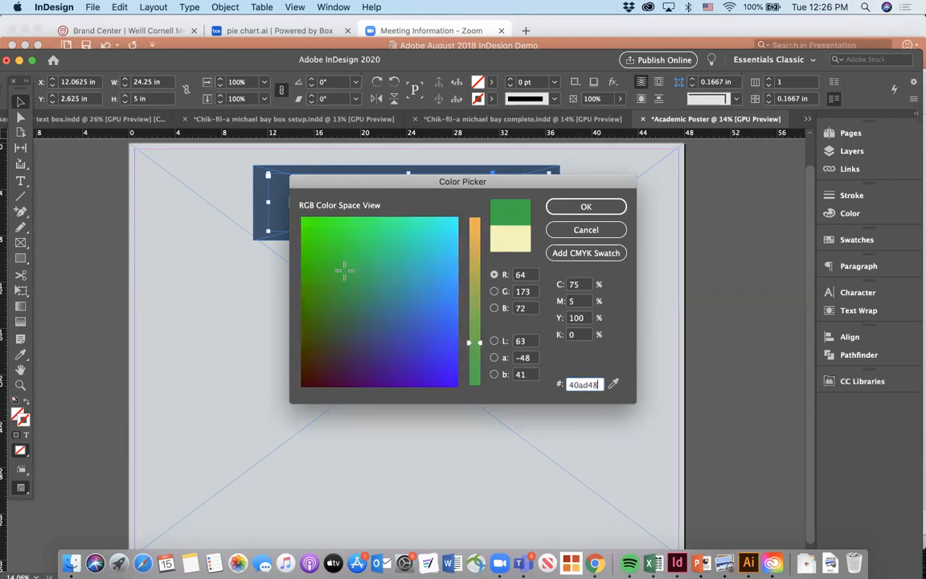
pyautogui.click(588, 207)
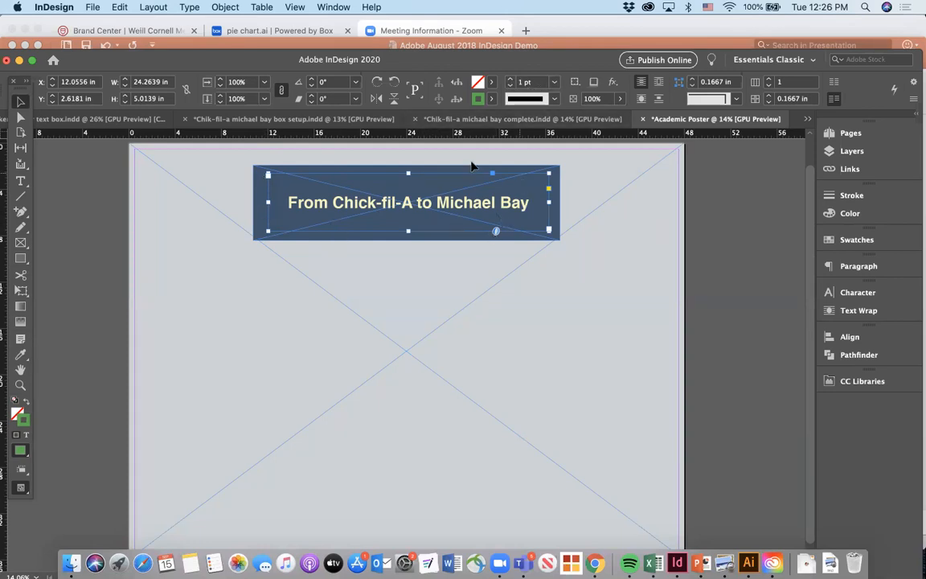
# Thicken the green stroke around the title's text frame into a bold border and deselect the frame.
pyautogui.click(510, 80)
pyautogui.click(509, 79)
pyautogui.click(510, 80)
pyautogui.click(510, 80)
pyautogui.click(510, 79)
pyautogui.click(510, 79)
pyautogui.click(510, 79)
pyautogui.click(510, 80)
pyautogui.click(509, 80)
pyautogui.click(509, 80)
pyautogui.click(510, 79)
pyautogui.click(510, 80)
pyautogui.click(510, 79)
pyautogui.click(510, 80)
pyautogui.click(415, 276)
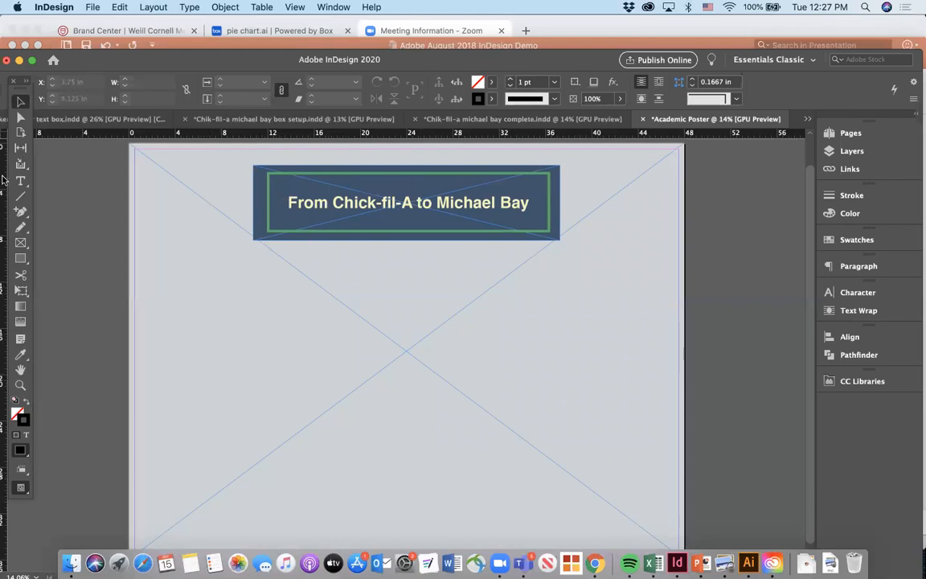
# Draw a rectangle frame about 45.7 by 5 in across the poster's width, over the title banner.
pyautogui.click(20, 244)
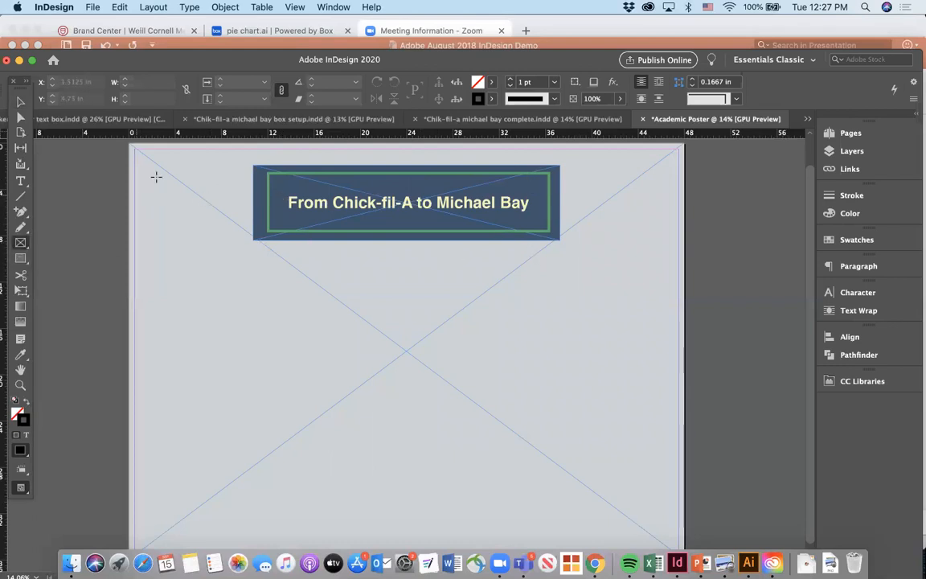
pyautogui.moveTo(146, 173); pyautogui.dragTo(238, 224)
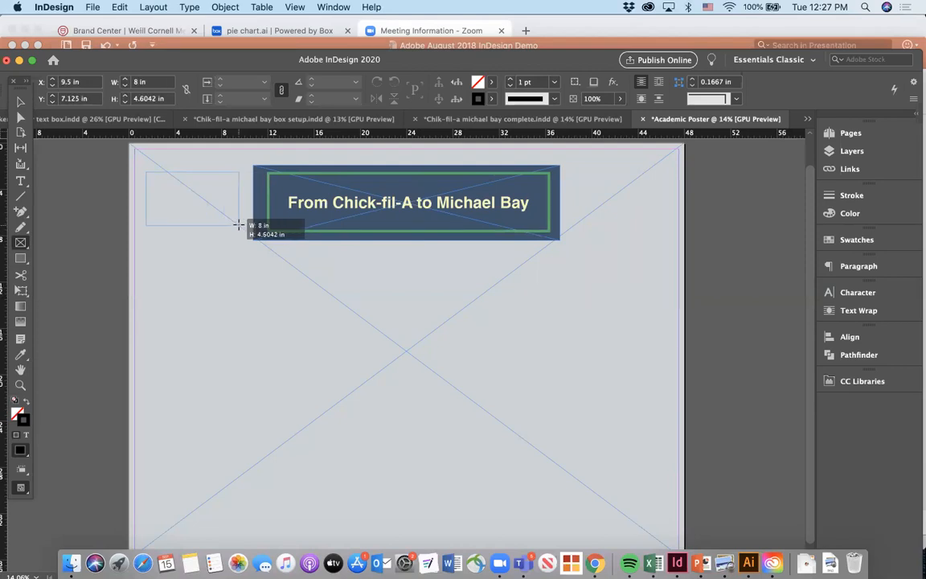
pyautogui.moveTo(238, 225); pyautogui.dragTo(672, 228)
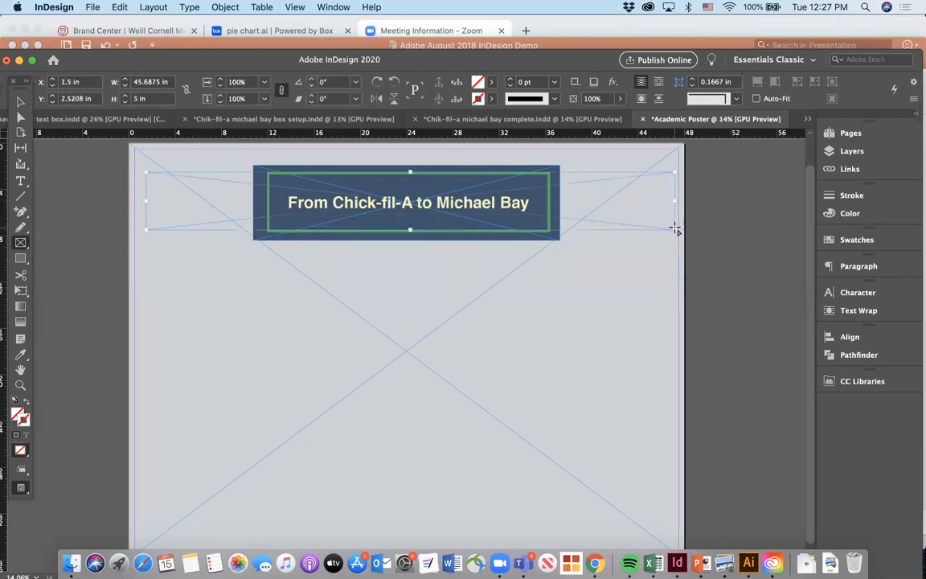
# Fill the wide rectangle frame across the title banner with hex colour 396d88.
pyautogui.doubleClick(480, 85)
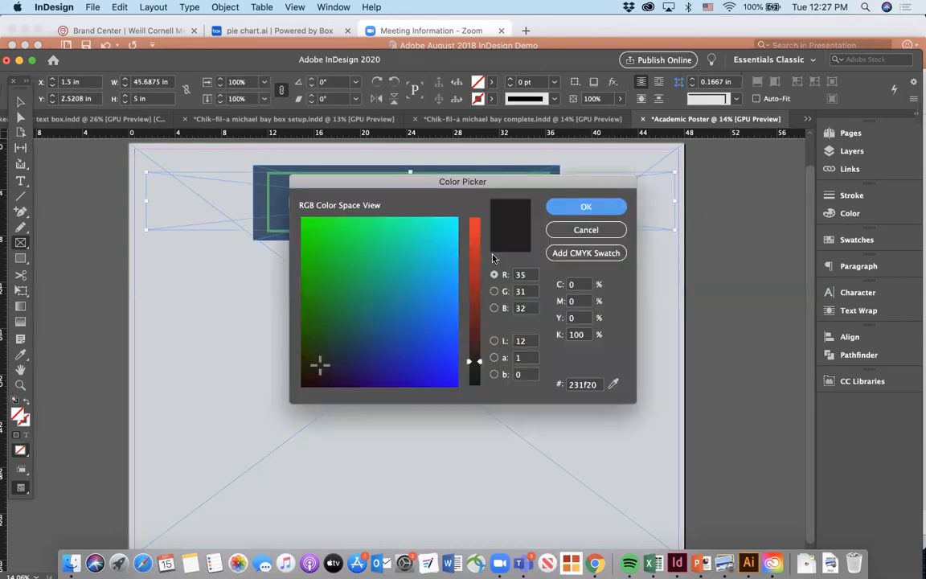
pyautogui.doubleClick(583, 384)
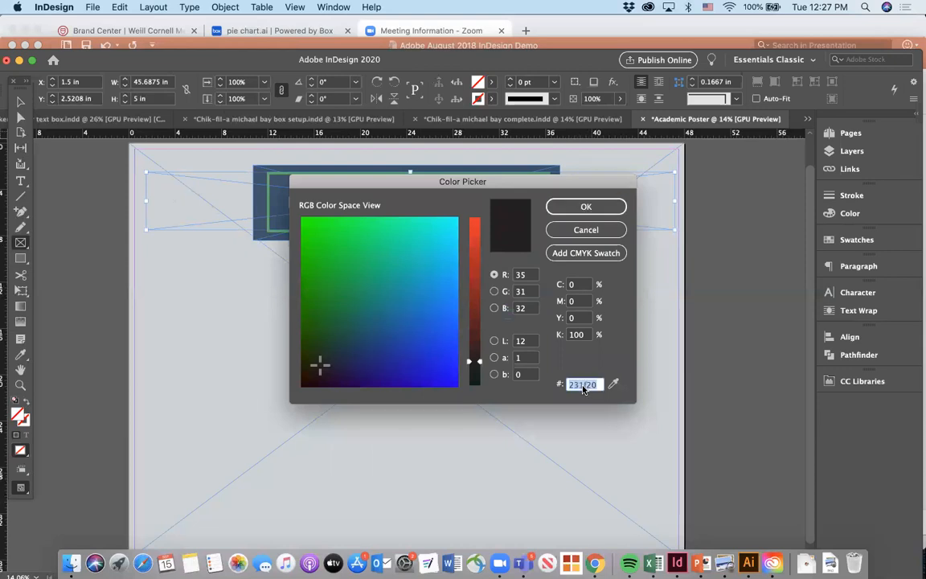
pyautogui.write('396d88')
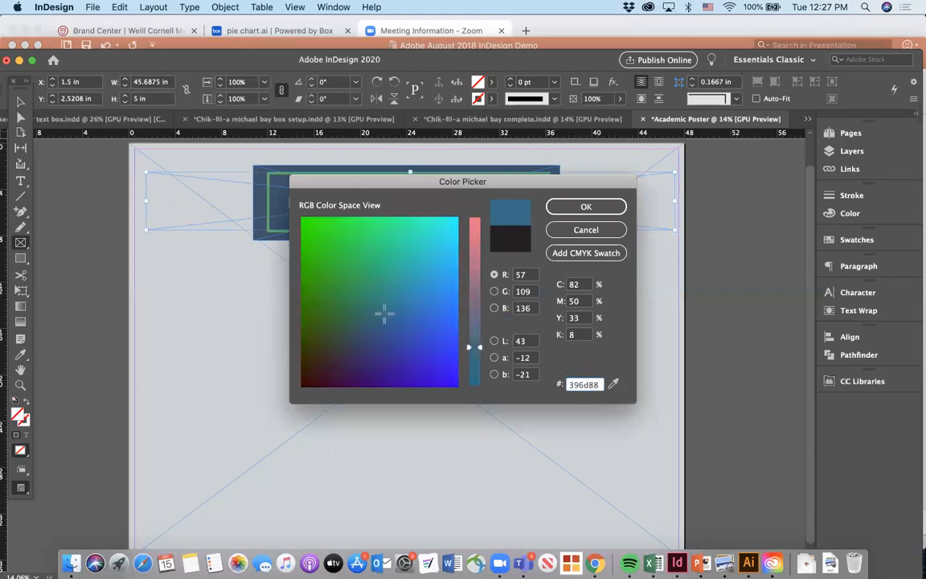
pyautogui.press('Return')
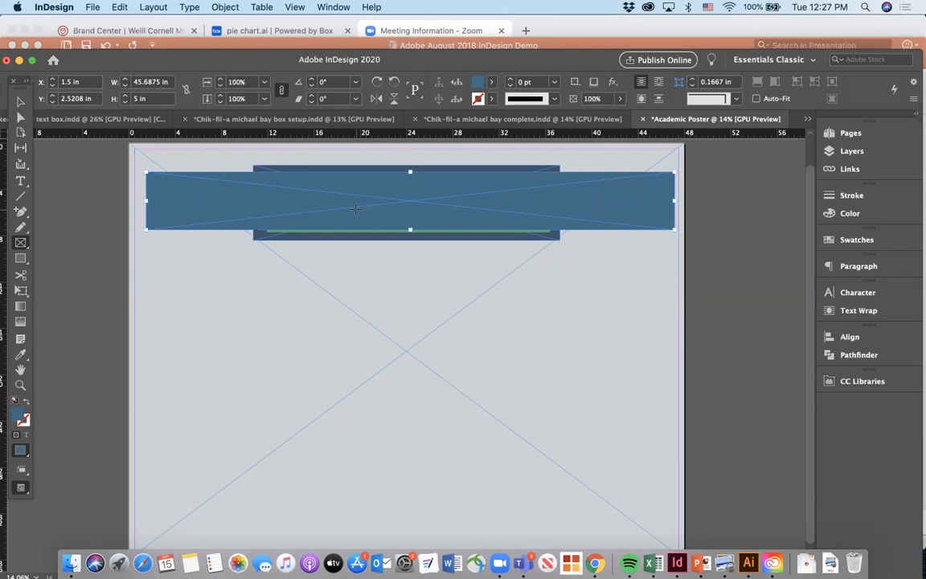
# Send the wide blue bar backward twice so it sits behind the title text frame and the dark blue banner.
pyautogui.click(19, 101)
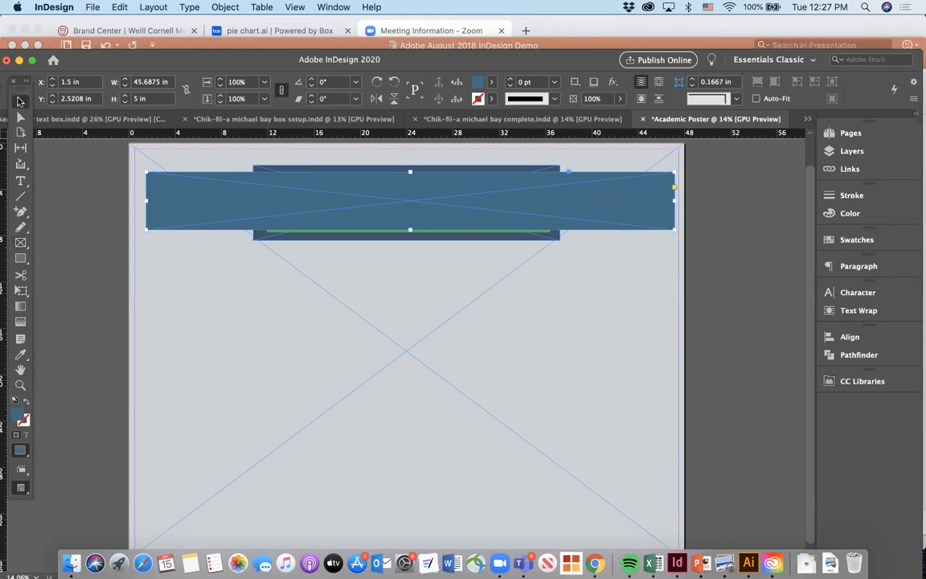
pyautogui.rightClick(349, 215)
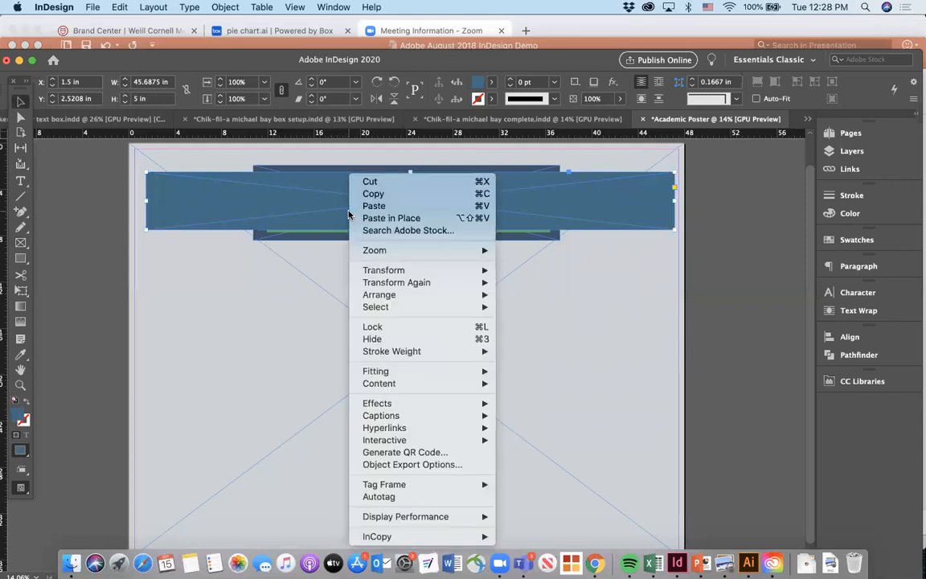
pyautogui.moveTo(407, 297)
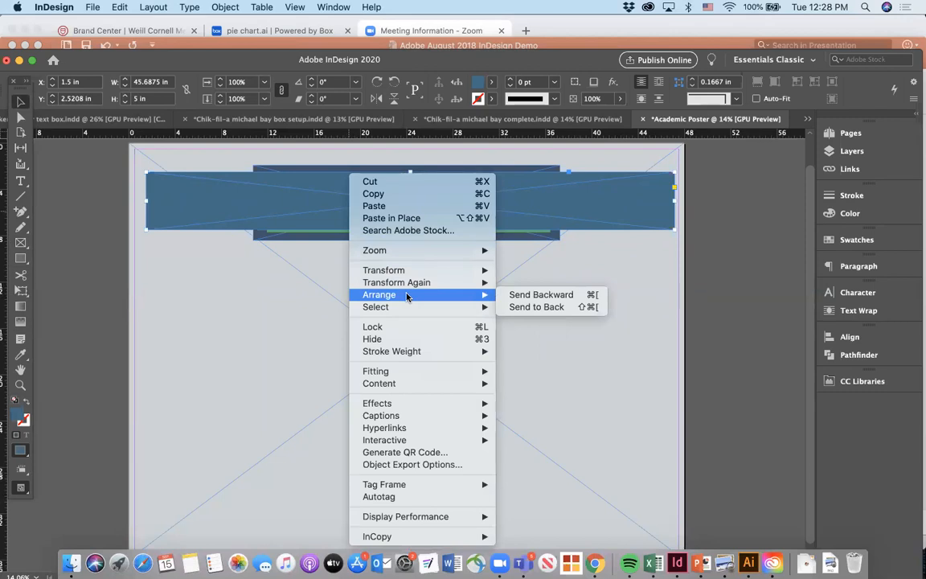
pyautogui.click(524, 295)
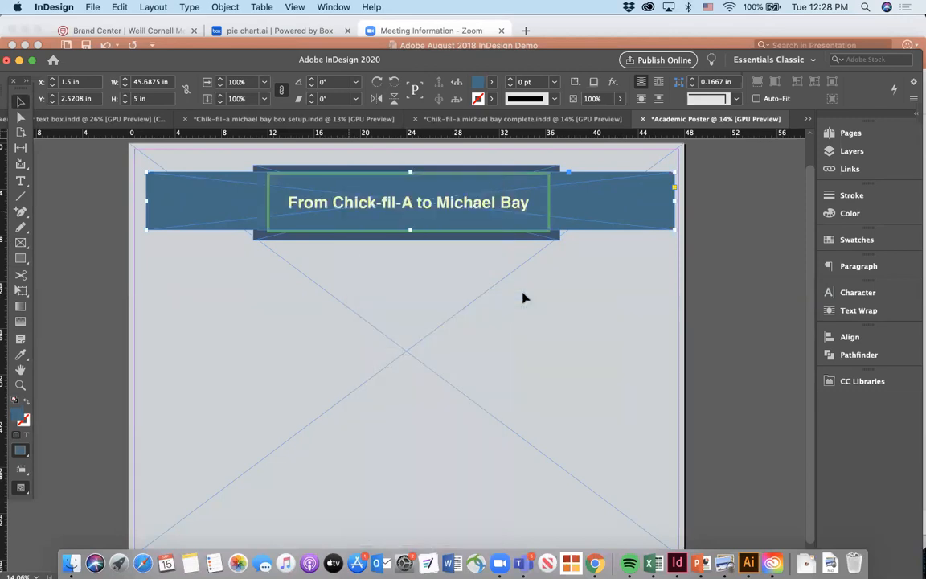
pyautogui.rightClick(226, 210)
pyautogui.moveTo(304, 294)
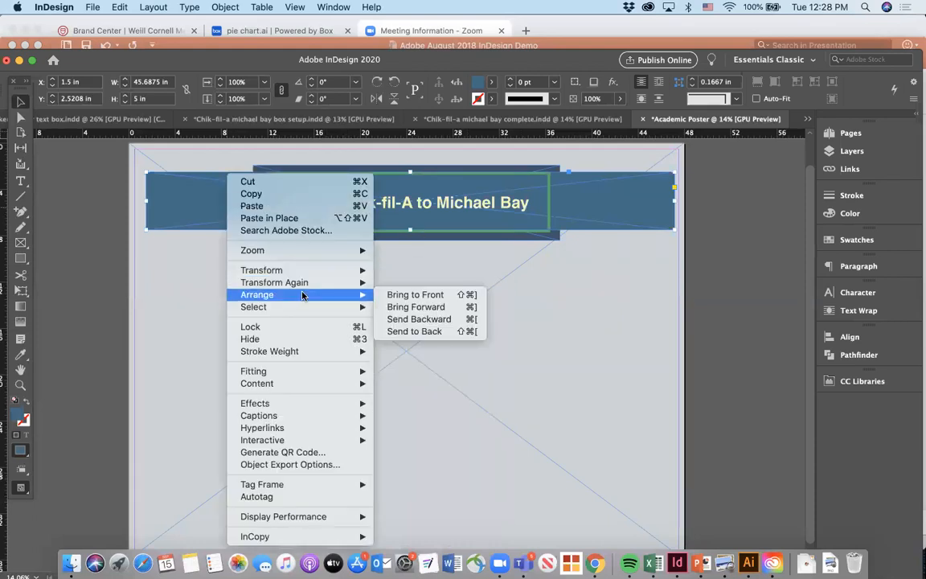
pyautogui.click(391, 319)
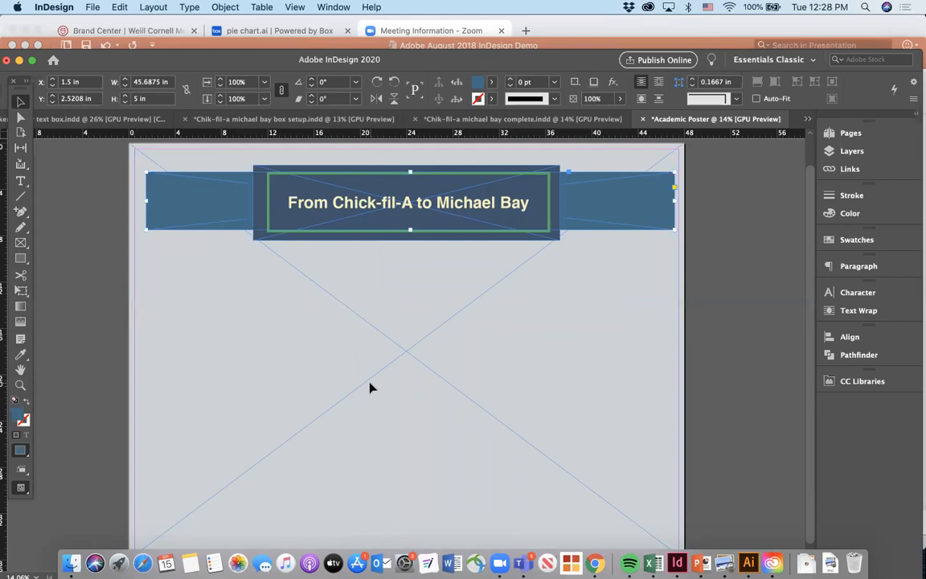
pyautogui.rightClick(209, 208)
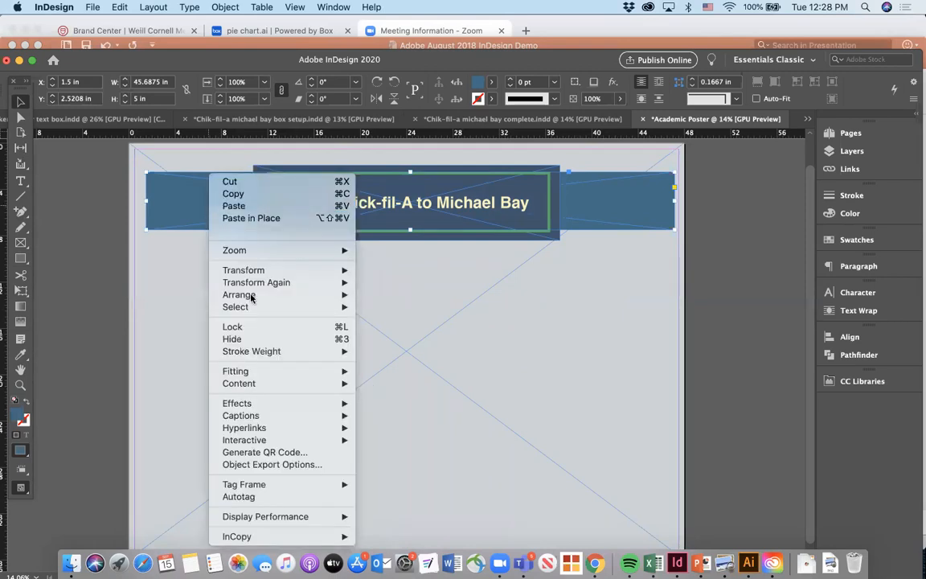
pyautogui.moveTo(252, 306)
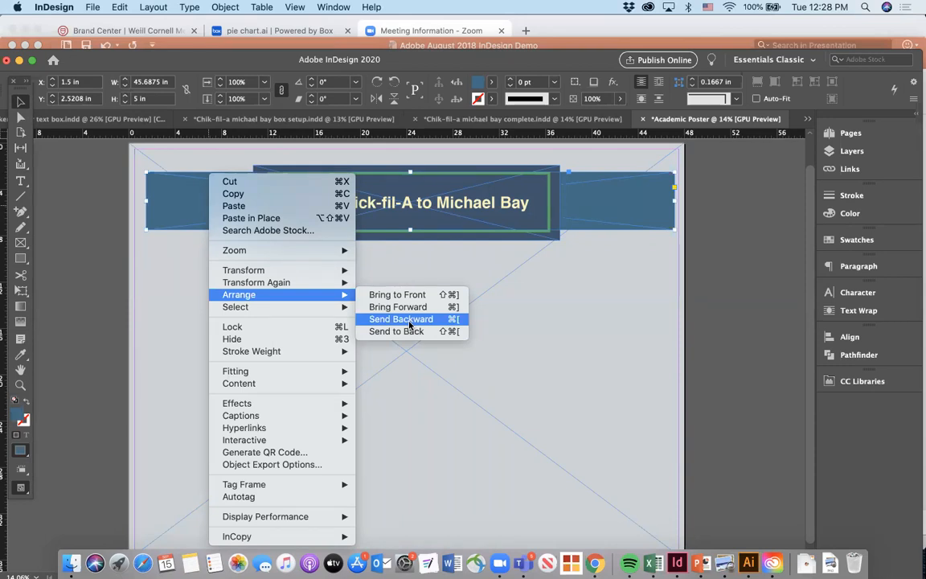
pyautogui.click(603, 295)
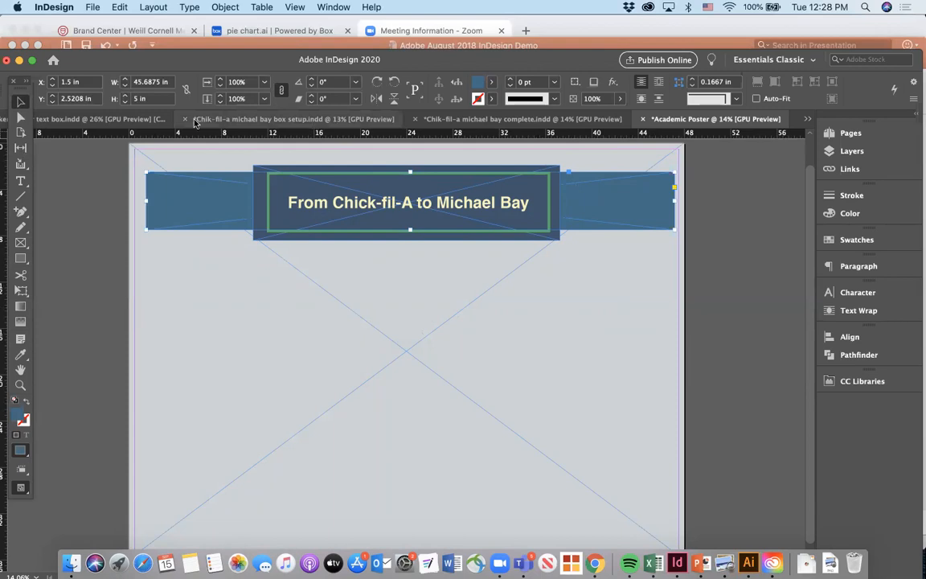
# Copy the grouped white box with its green HEADER bar from the chicken poster text box document.
pyautogui.click(65, 119)
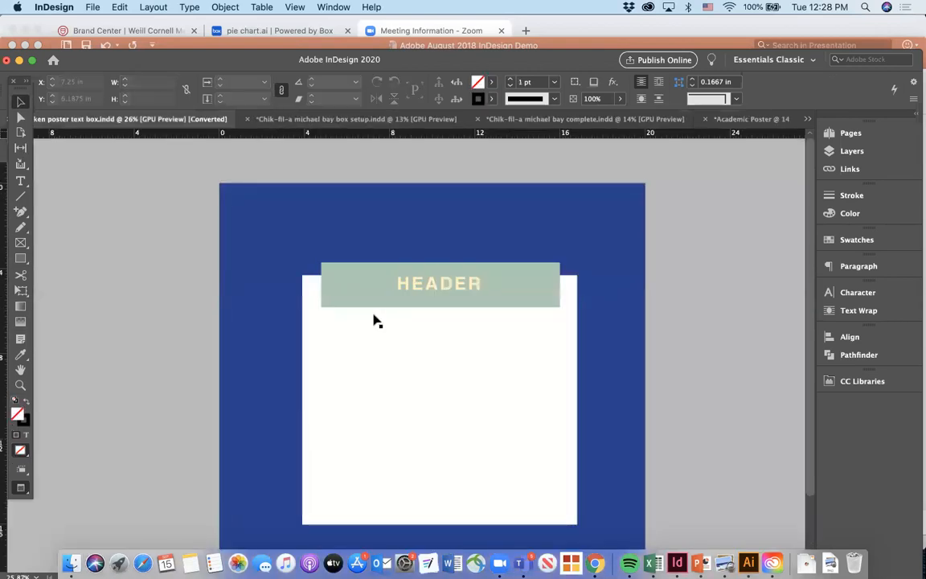
pyautogui.click(400, 300)
pyautogui.rightClick(399, 298)
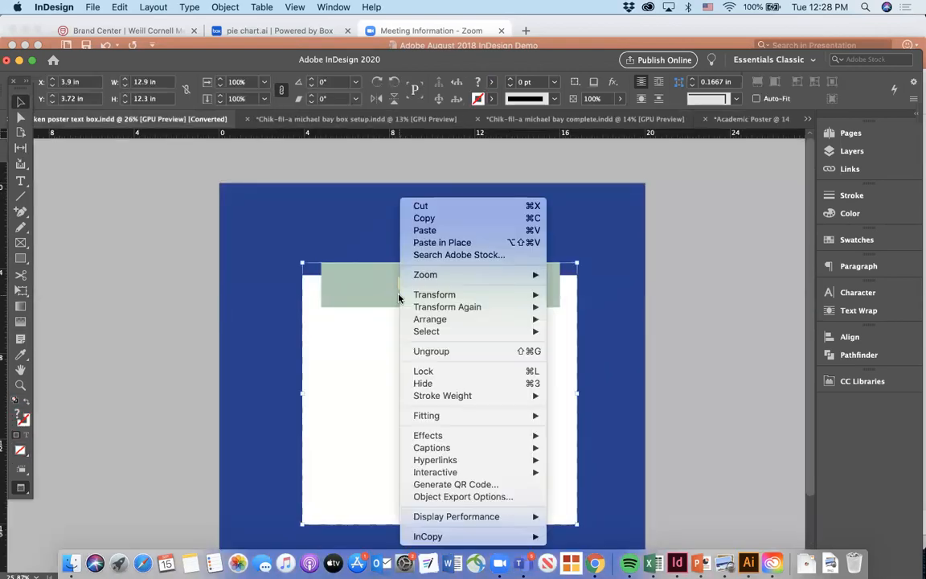
pyautogui.moveTo(442, 297)
pyautogui.click(117, 6)
pyautogui.click(117, 7)
pyautogui.click(129, 68)
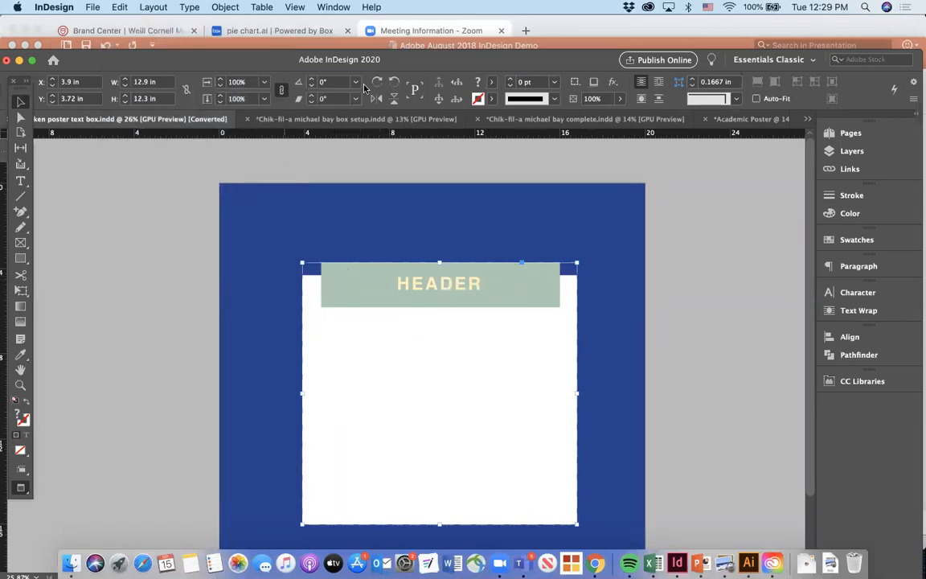
# Paste three copies of the HEADER box into the Academic Poster document, arranged in an evenly aligned row beneath the title banner.
pyautogui.click(734, 121)
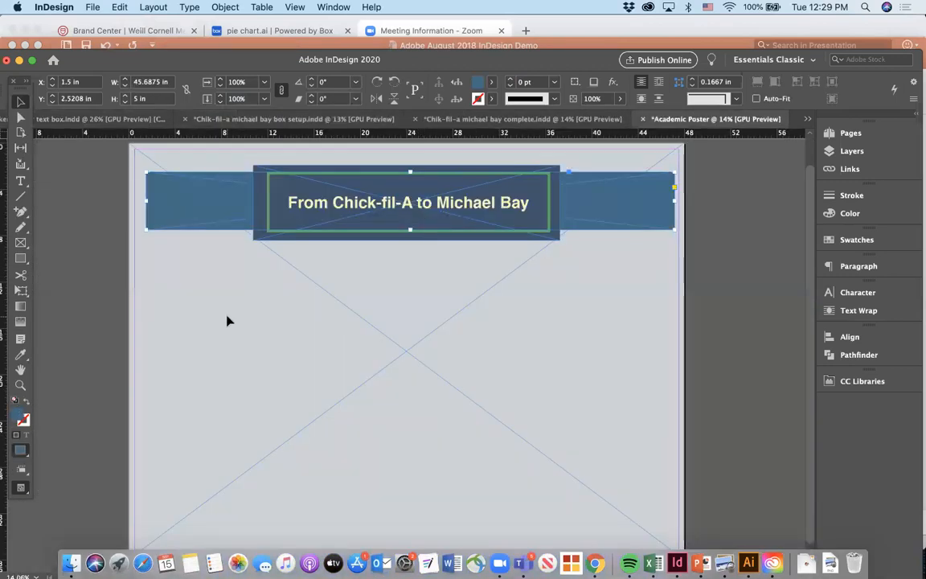
pyautogui.press('cmd+v')
pyautogui.moveTo(372, 326); pyautogui.dragTo(188, 304)
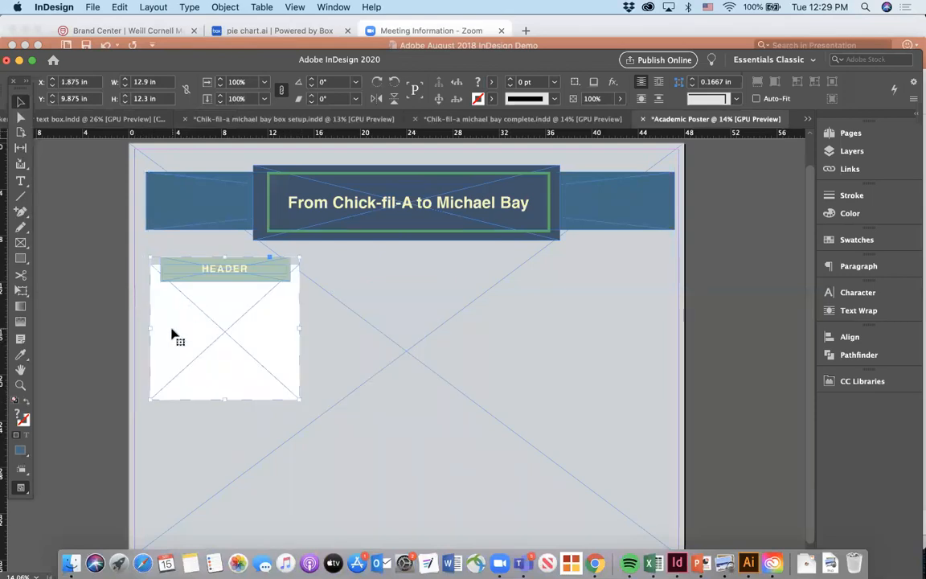
pyautogui.press('super+v')
pyautogui.moveTo(397, 366); pyautogui.dragTo(617, 334)
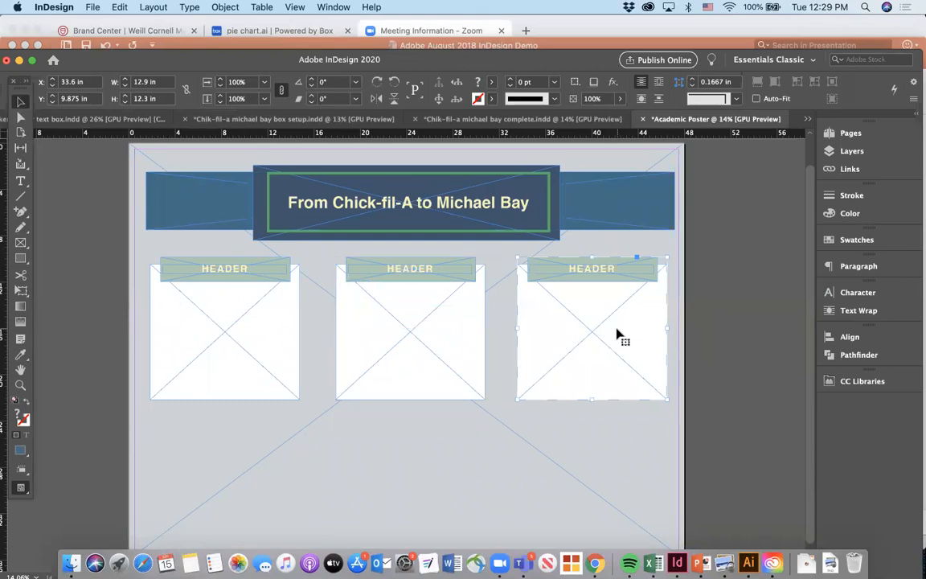
# Switch to the Chik-fil-a michael bay box setup document and select its title text frame.
pyautogui.click(270, 120)
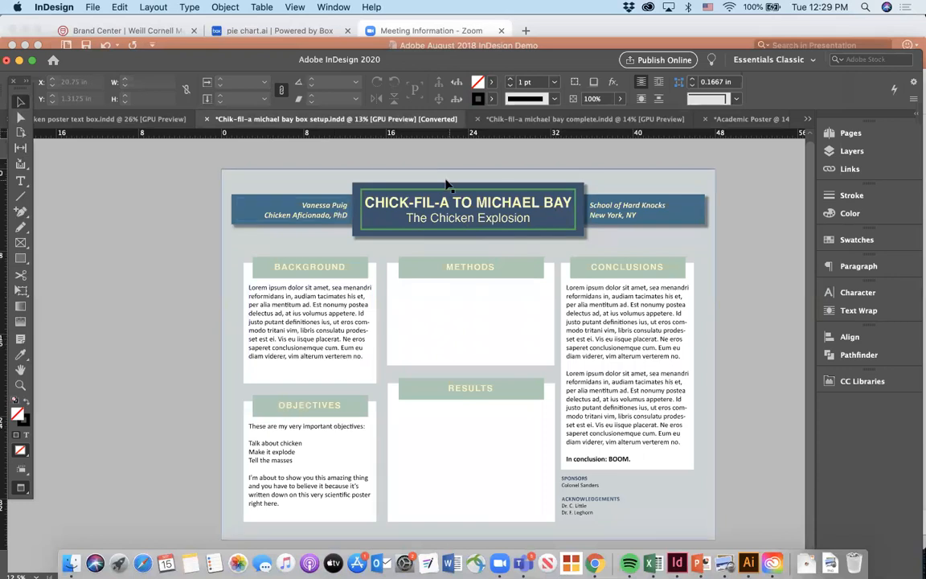
pyautogui.click(389, 207)
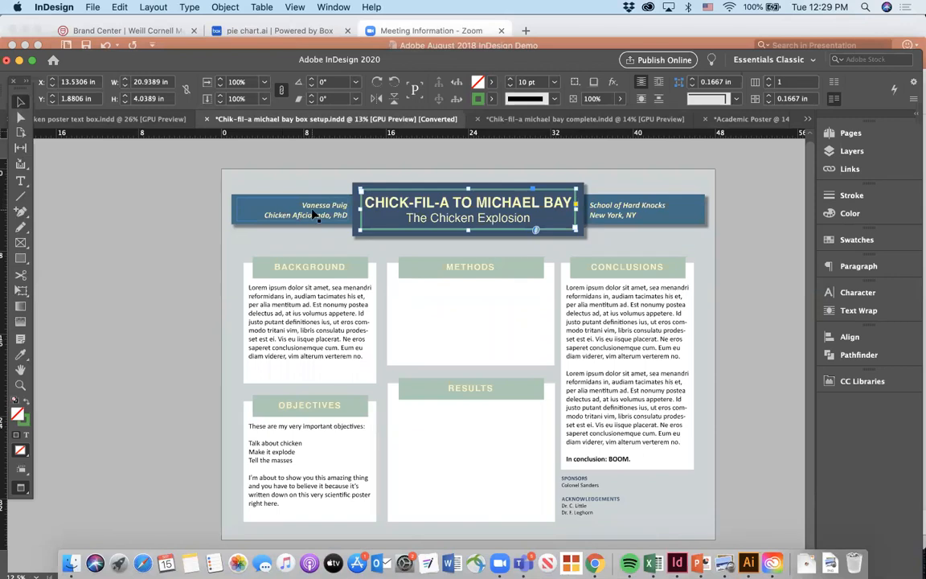
pyautogui.click(685, 219)
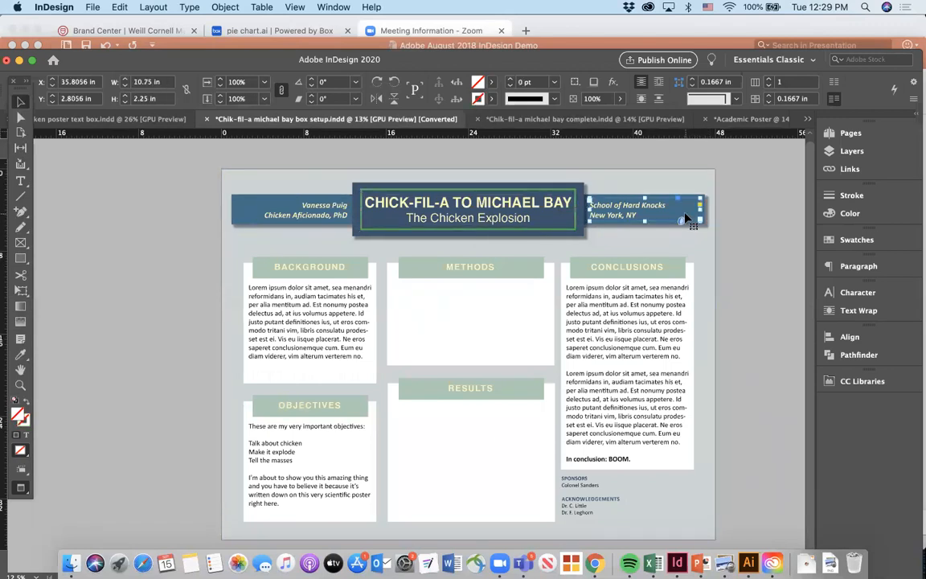
pyautogui.rightClick(685, 219)
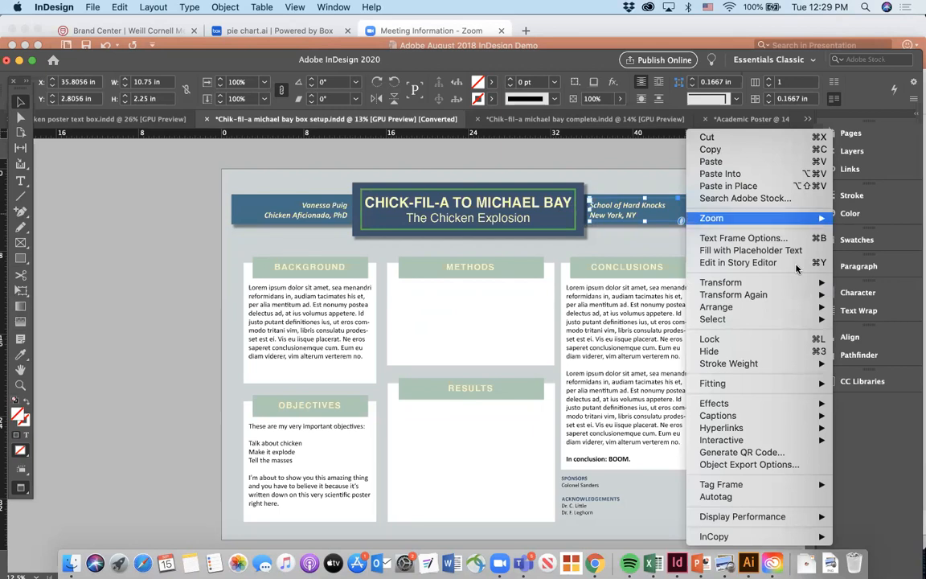
pyautogui.moveTo(801, 403)
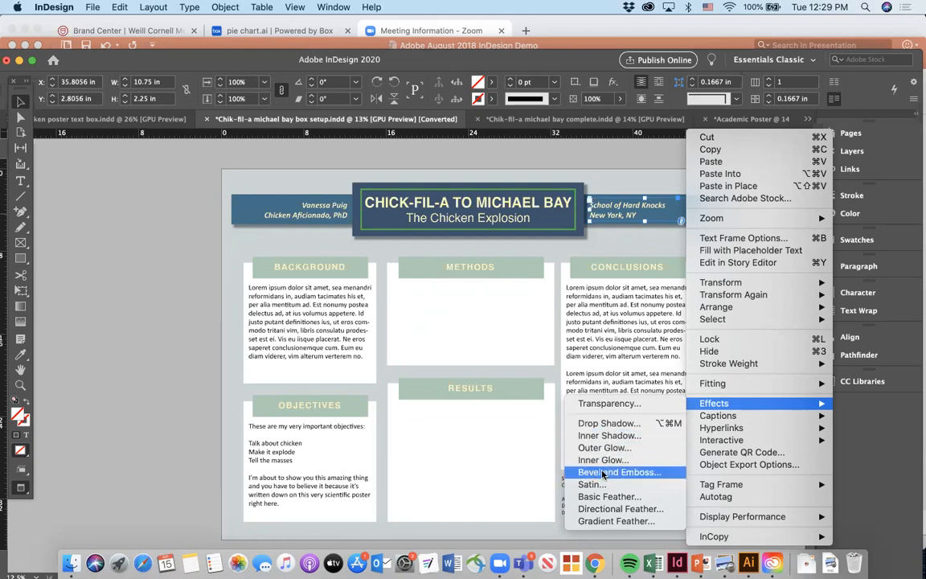
pyautogui.click(608, 423)
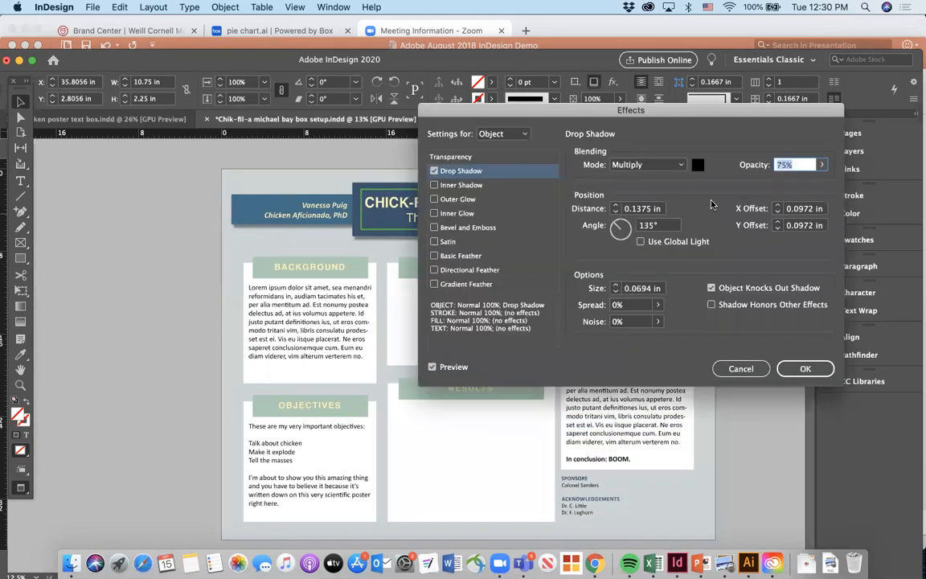
pyautogui.click(741, 370)
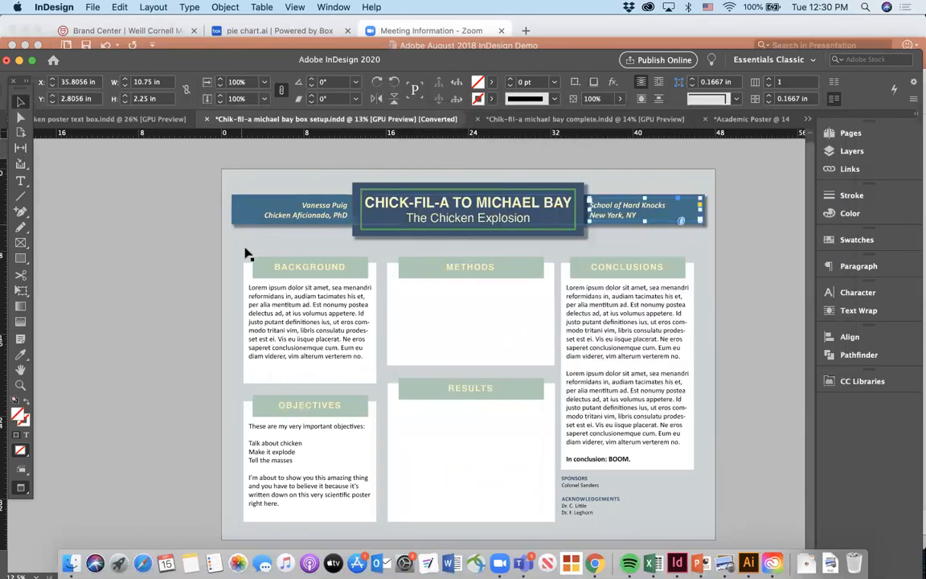
pyautogui.click(296, 218)
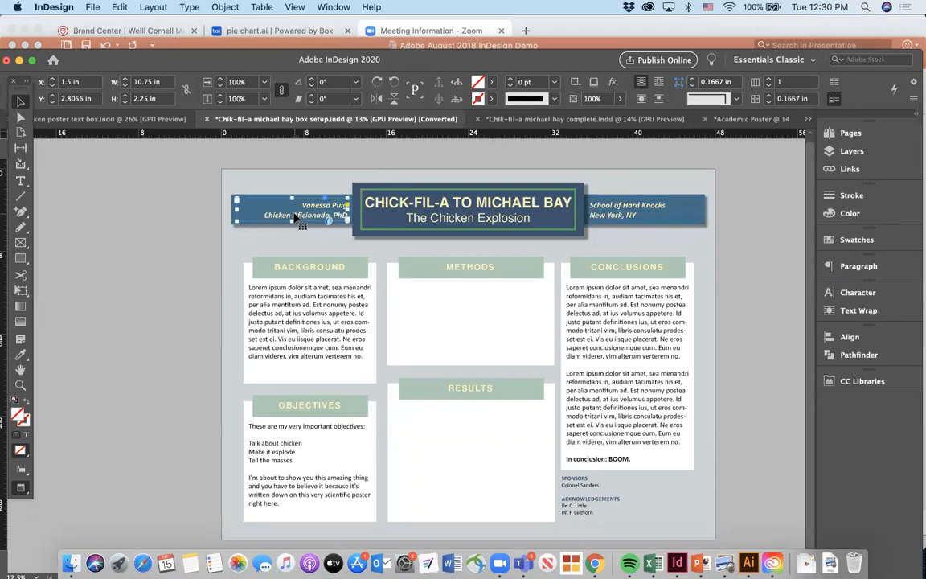
pyautogui.click(624, 217)
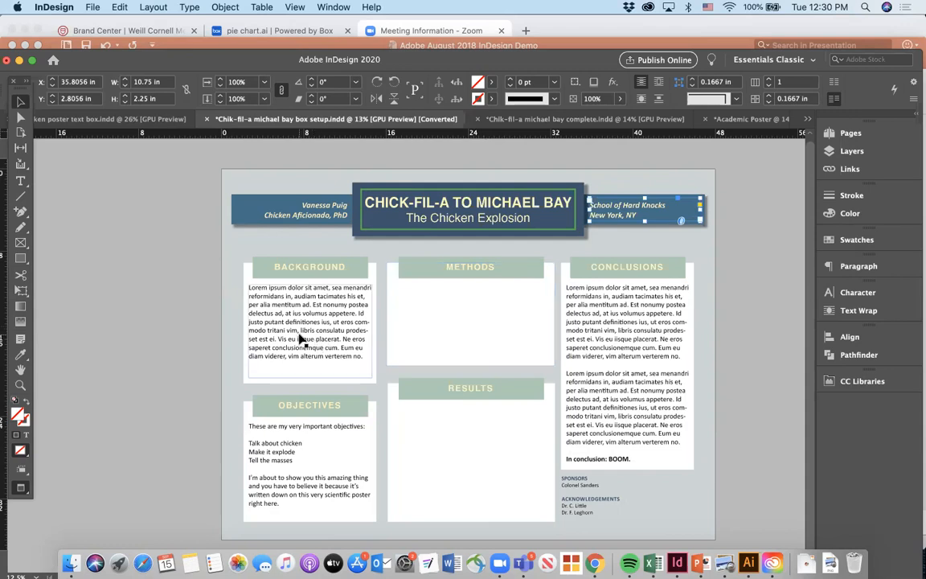
# Search the help for bullets and apply bullets to the three lines from "Talk about chicken" to "Tell the masses" in the Objectives box.
pyautogui.click(299, 450)
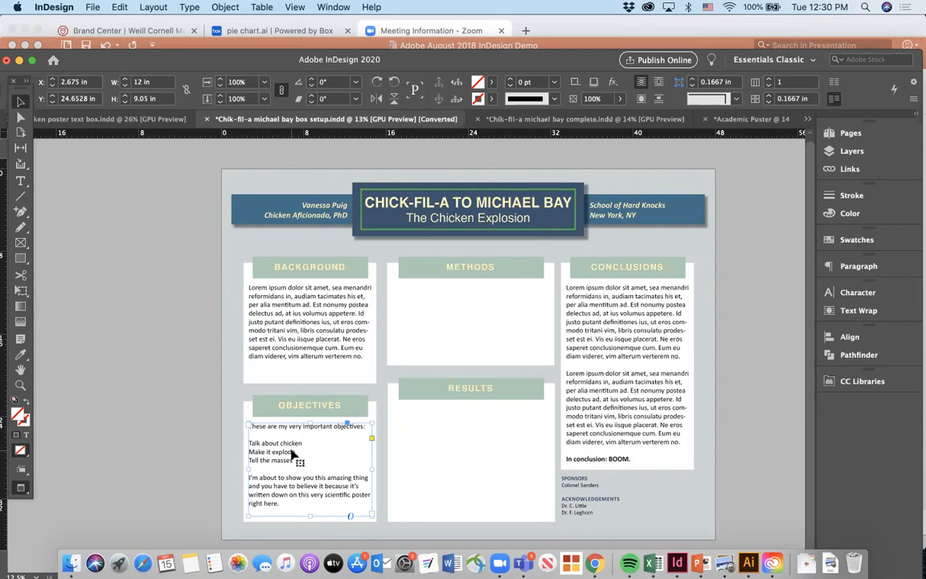
pyautogui.click(225, 458)
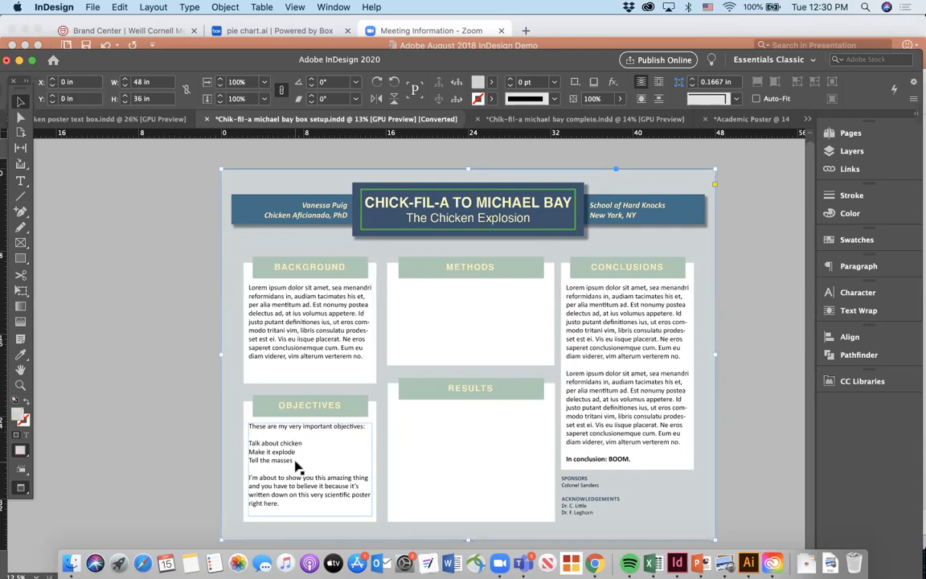
pyautogui.doubleClick(291, 462)
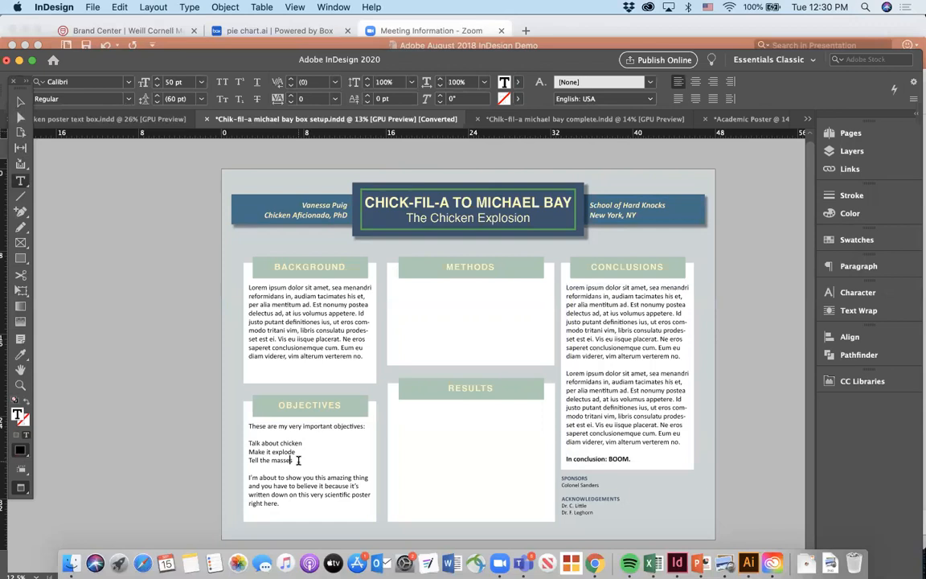
pyautogui.moveTo(294, 460); pyautogui.dragTo(252, 443)
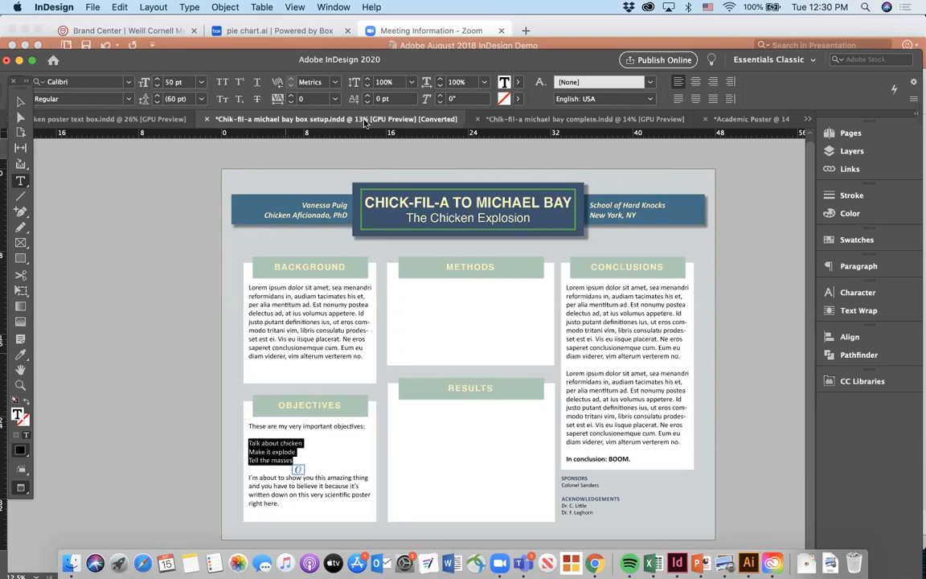
pyautogui.click(370, 7)
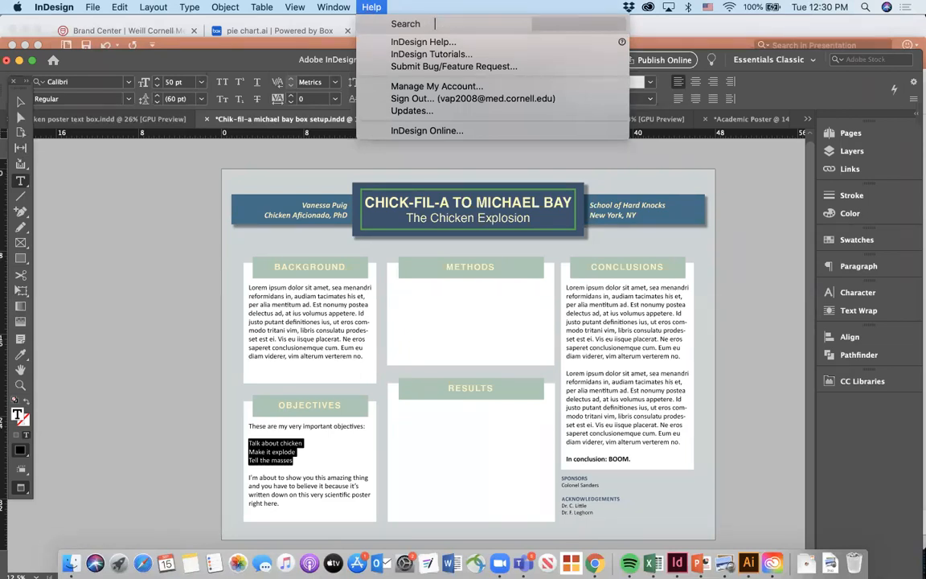
pyautogui.write('bullets')
pyautogui.click(372, 7)
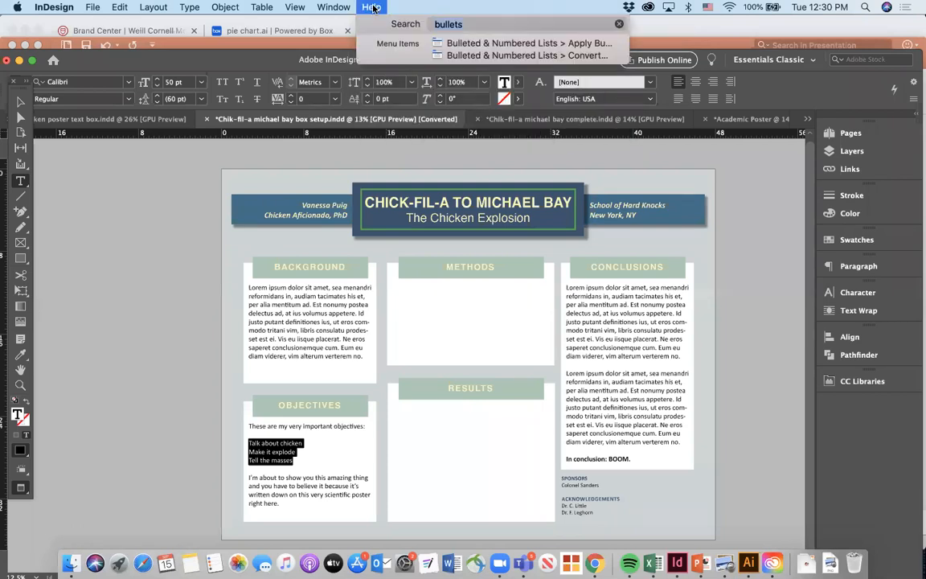
pyautogui.click(372, 7)
pyautogui.moveTo(464, 44)
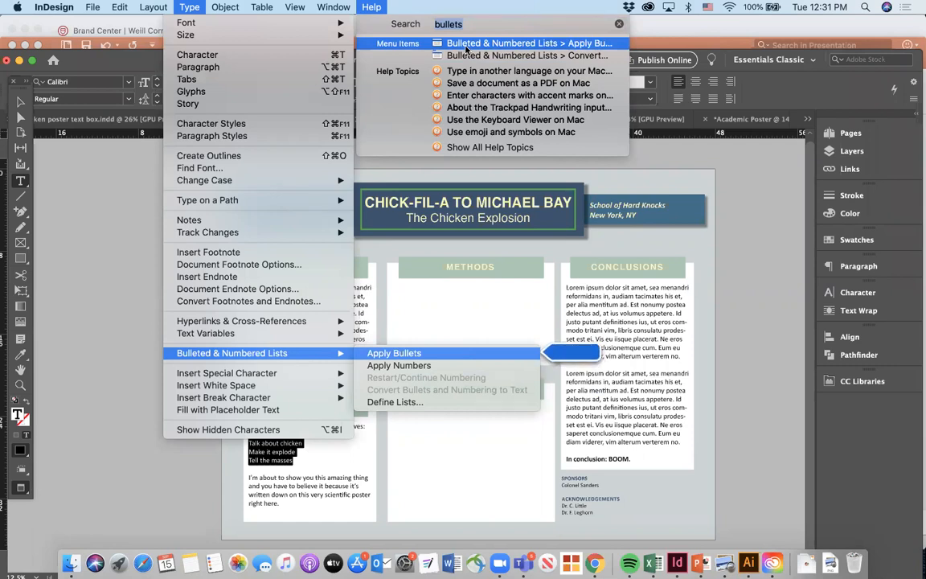
pyautogui.moveTo(185, 7)
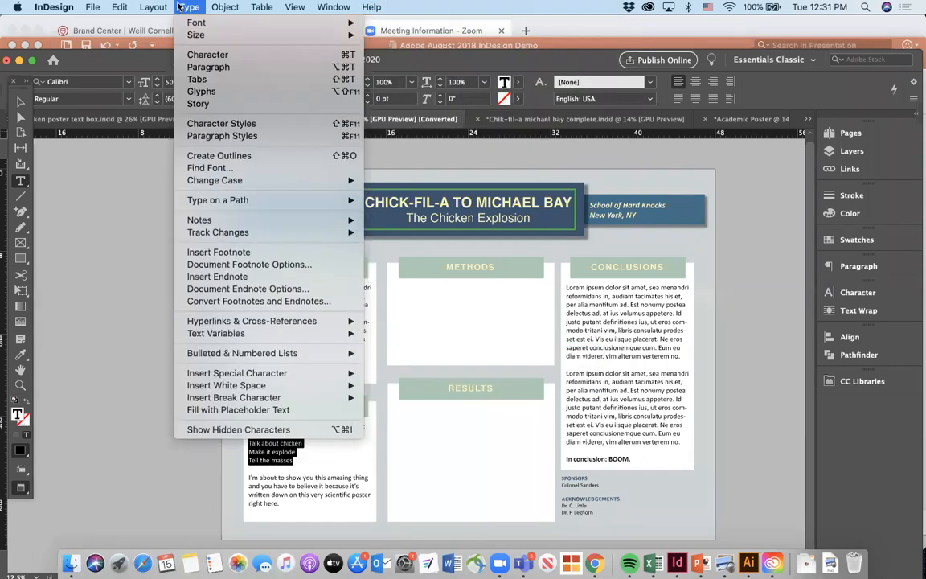
pyautogui.moveTo(241, 353)
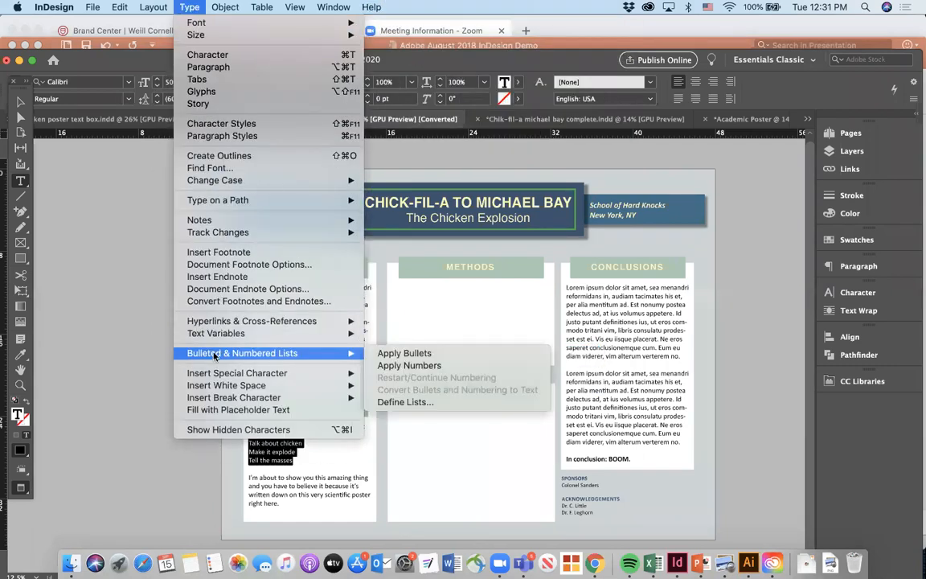
pyautogui.click(399, 353)
pyautogui.click(302, 457)
pyautogui.moveTo(302, 459); pyautogui.dragTo(255, 443)
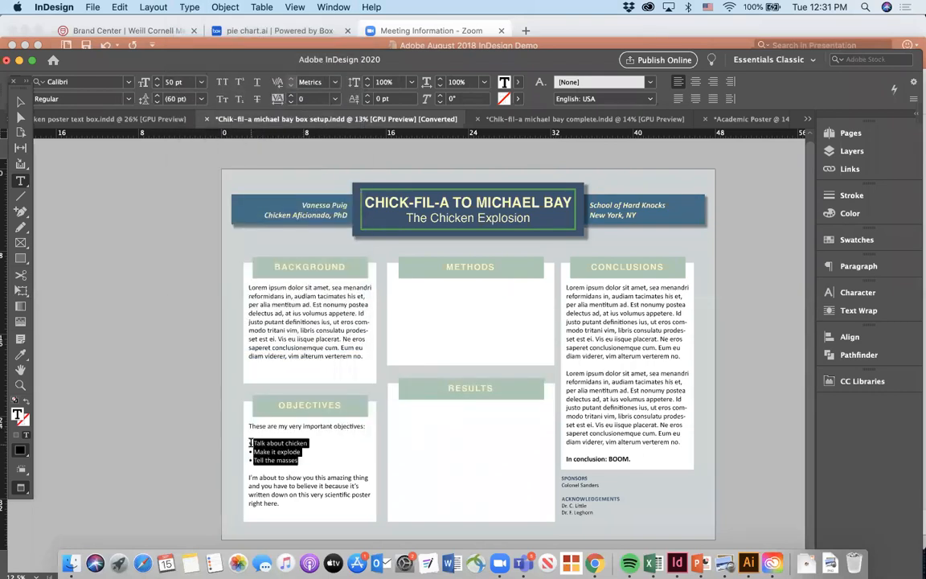
pyautogui.click(369, 6)
pyautogui.click(369, 7)
pyautogui.click(369, 7)
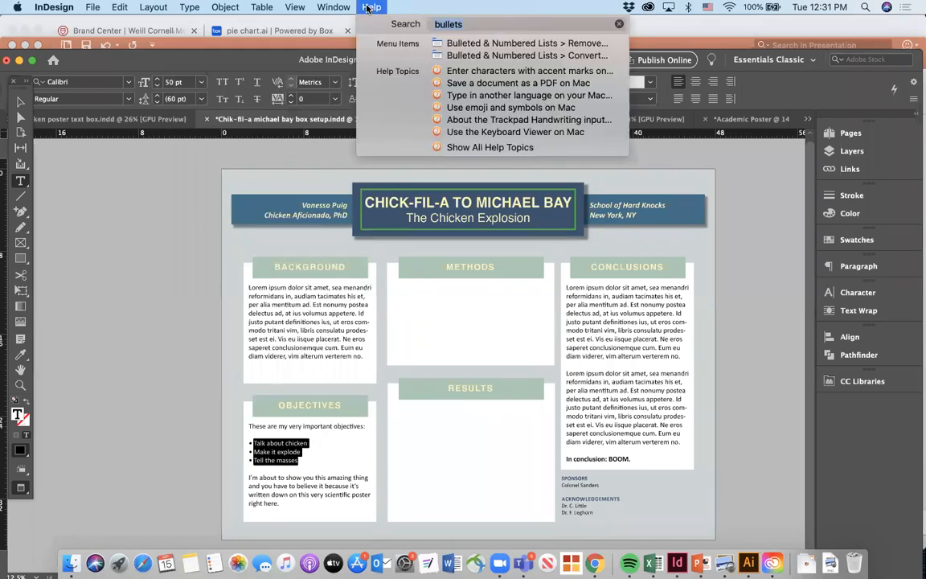
pyautogui.click(178, 249)
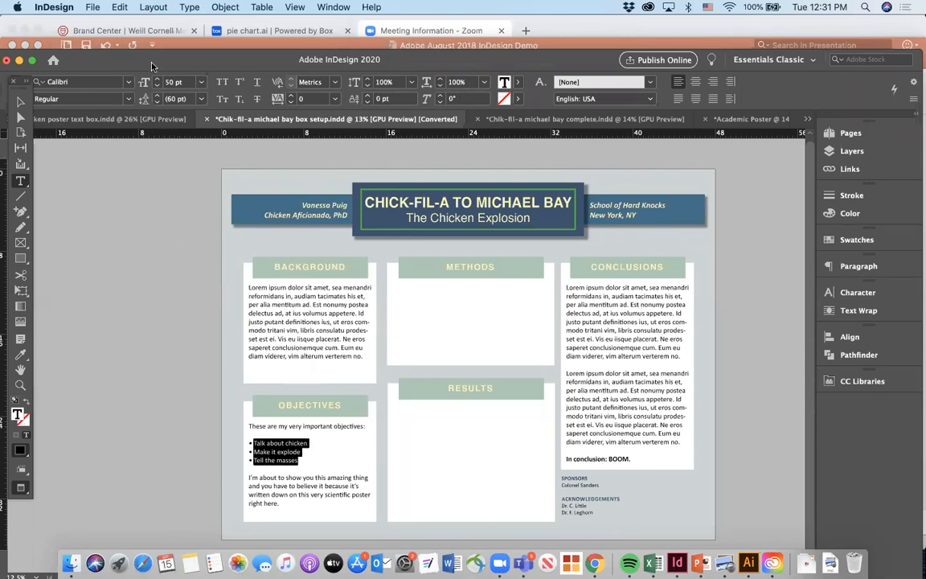
pyautogui.click(369, 6)
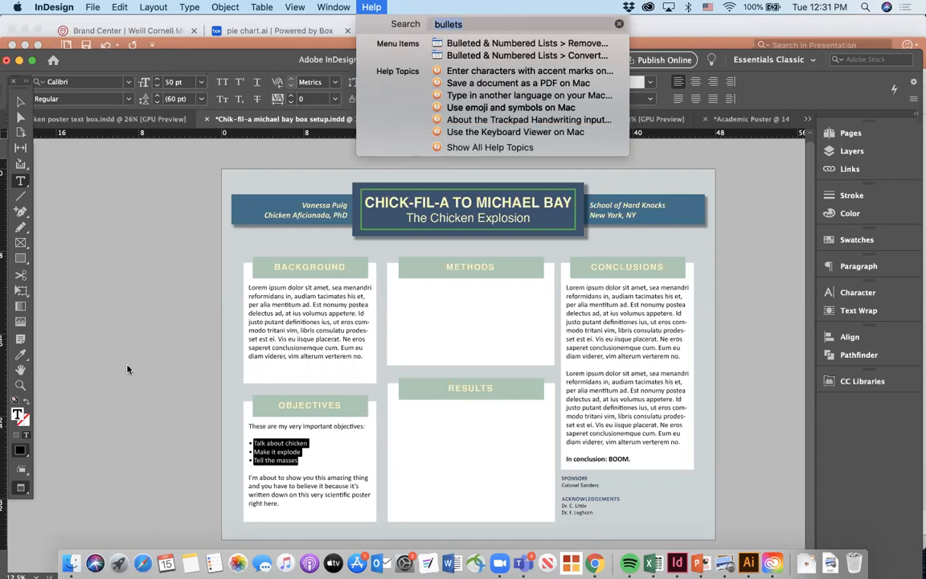
pyautogui.click(113, 328)
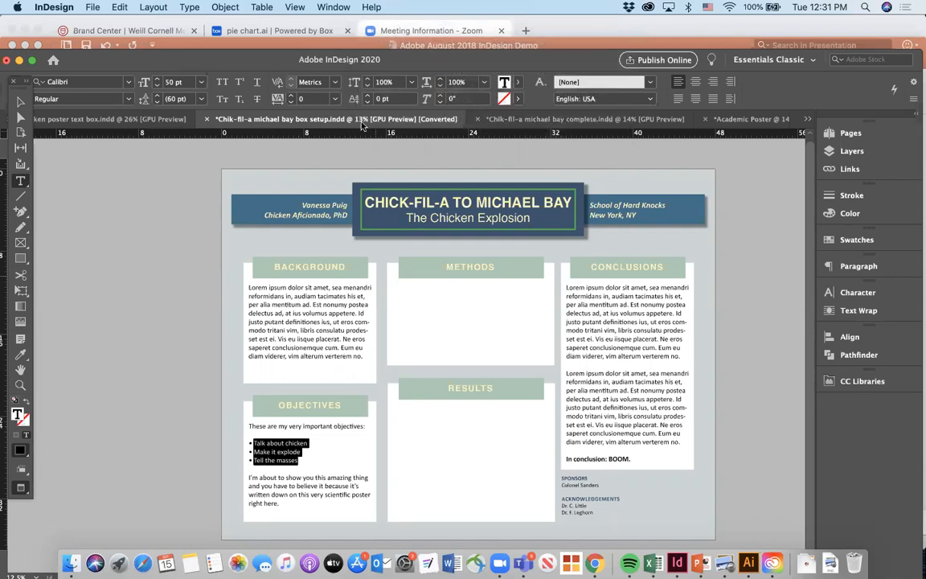
# Draw an empty rectangle frame about 5.8 by 4.2 in inside the Methods box, below its header.
pyautogui.moveTo(128, 57); pyautogui.dragTo(129, 42)
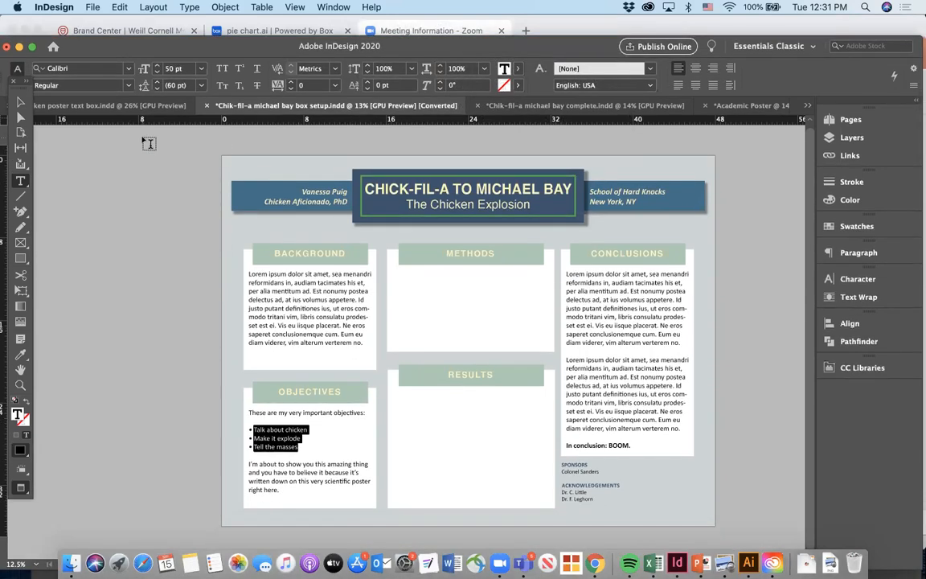
pyautogui.click(21, 244)
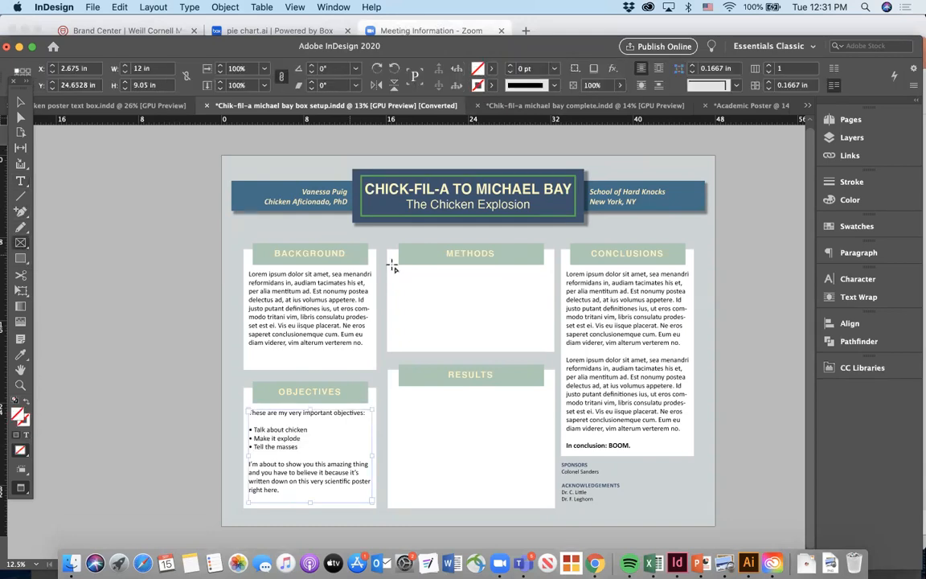
pyautogui.moveTo(408, 276); pyautogui.dragTo(462, 320)
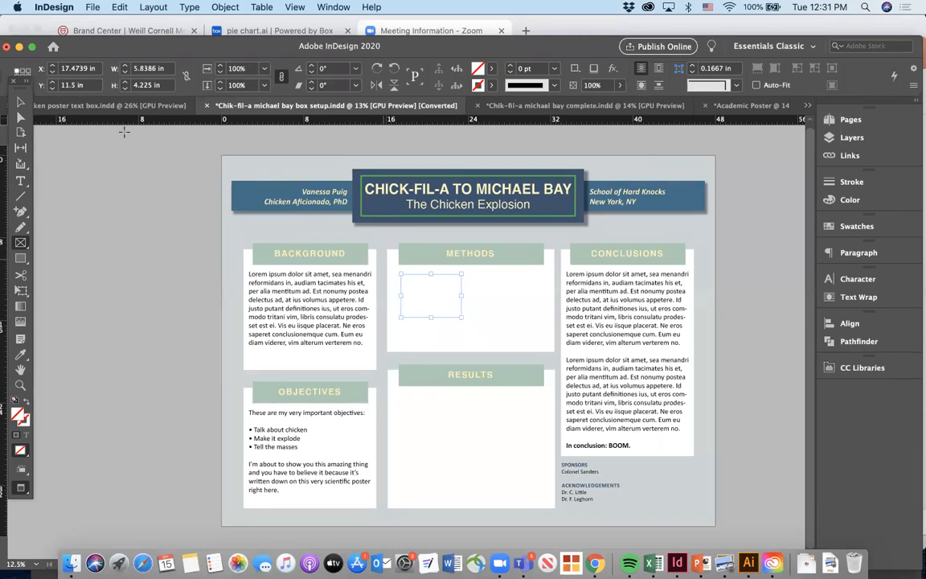
# Place chicken.jpeg from Downloads in the empty Methods frame and nudge the frame to about X 17.25 in, Y 11.54 in.
pyautogui.click(20, 105)
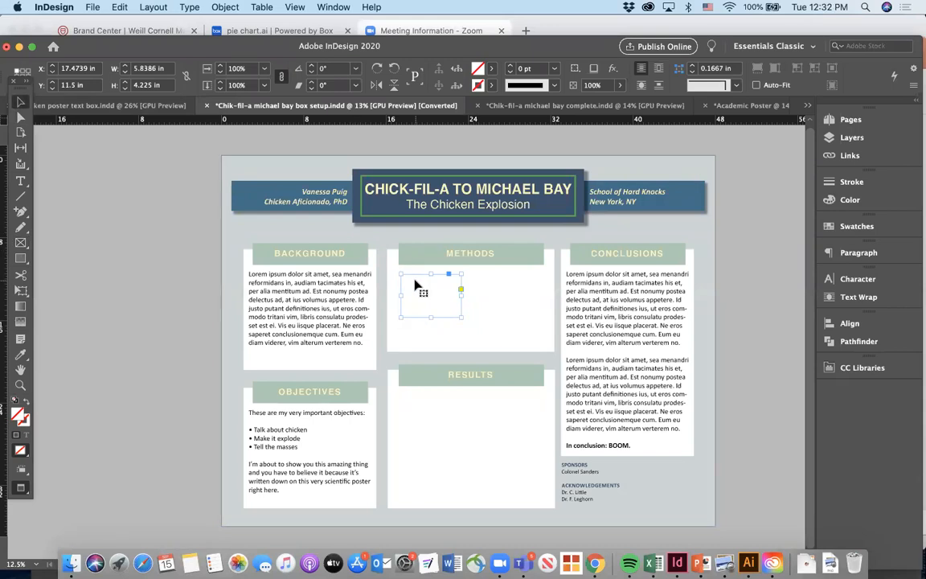
pyautogui.click(91, 8)
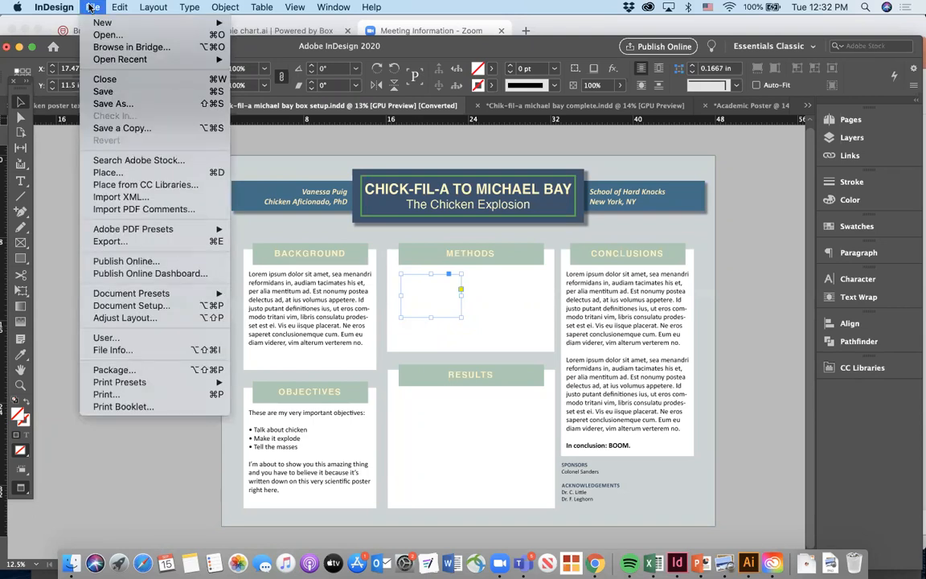
pyautogui.click(97, 175)
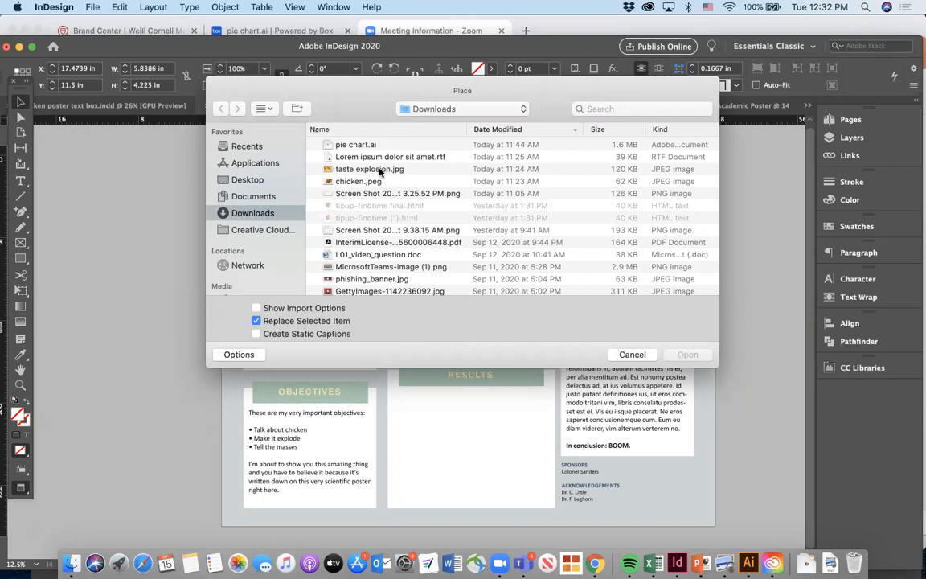
pyautogui.doubleClick(362, 184)
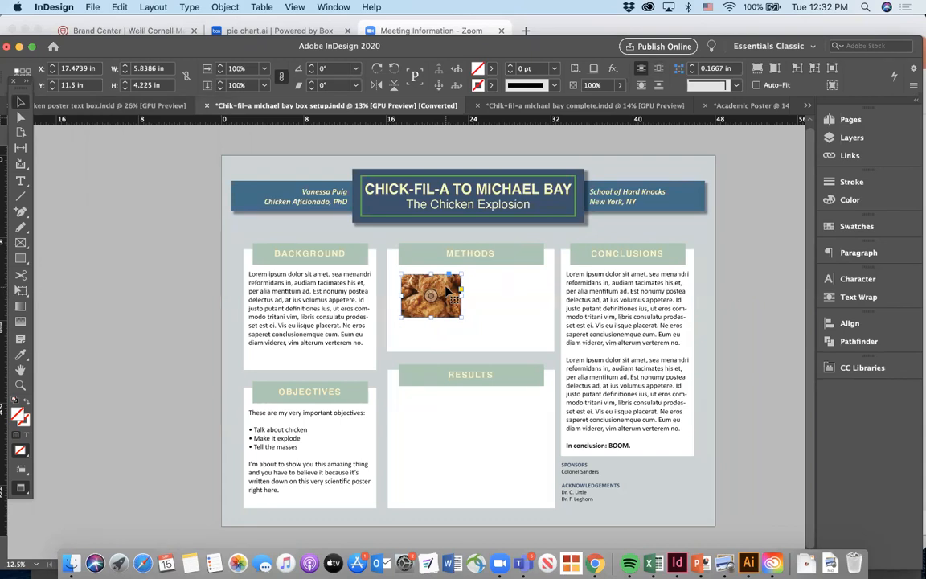
pyautogui.moveTo(444, 283); pyautogui.dragTo(442, 285)
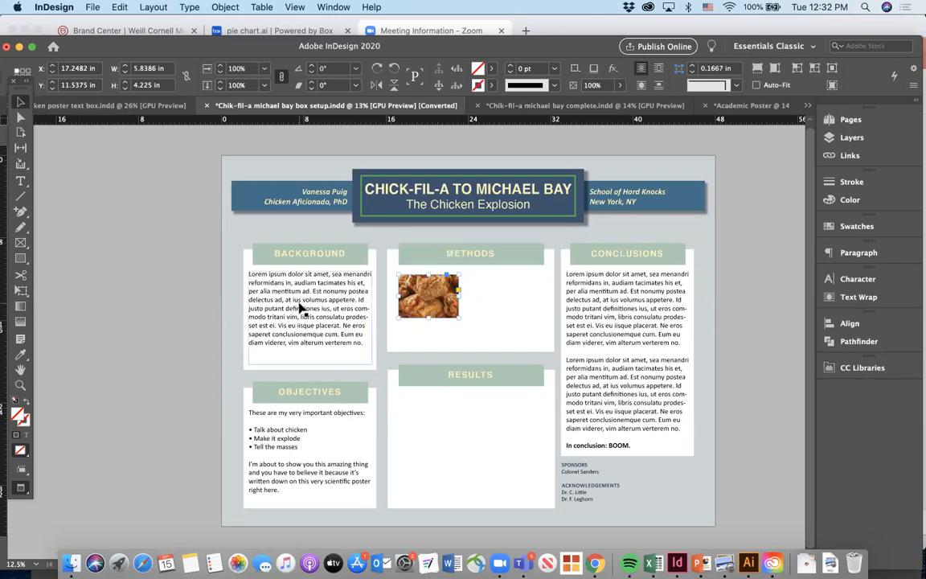
# Scale the chicken photo's content to about 77% and reposition it inside its frame in the Methods box.
pyautogui.click(21, 119)
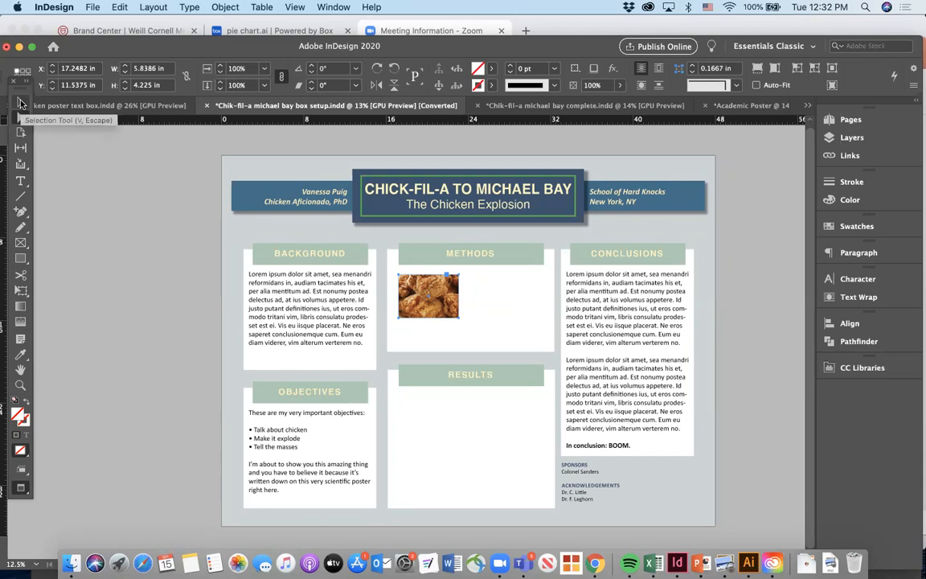
pyautogui.click(423, 294)
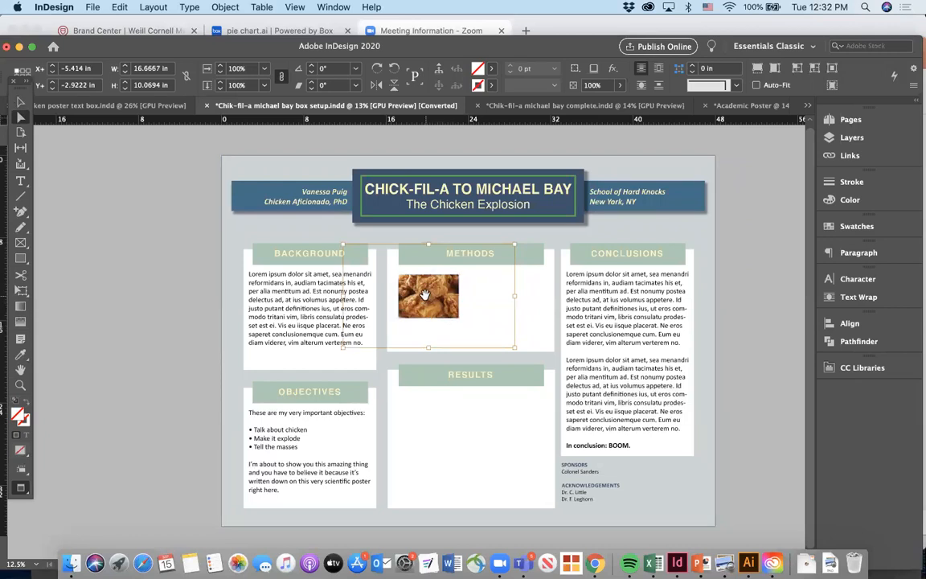
pyautogui.moveTo(435, 303)
pyautogui.mouseDown()
pyautogui.moveTo(465, 304)
pyautogui.moveTo(405, 300)
pyautogui.moveTo(419, 303)
pyautogui.mouseUp()
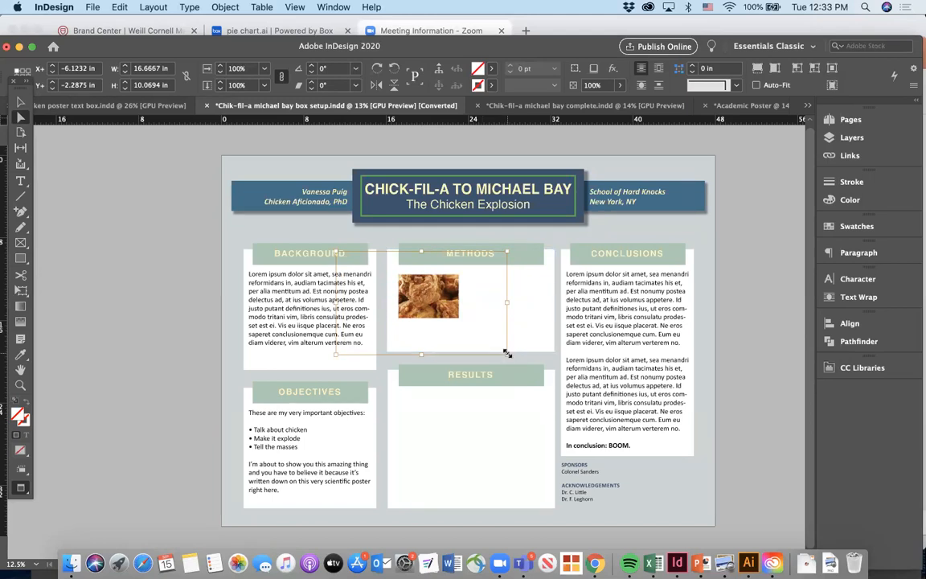
pyautogui.moveTo(507, 354); pyautogui.dragTo(443, 310)
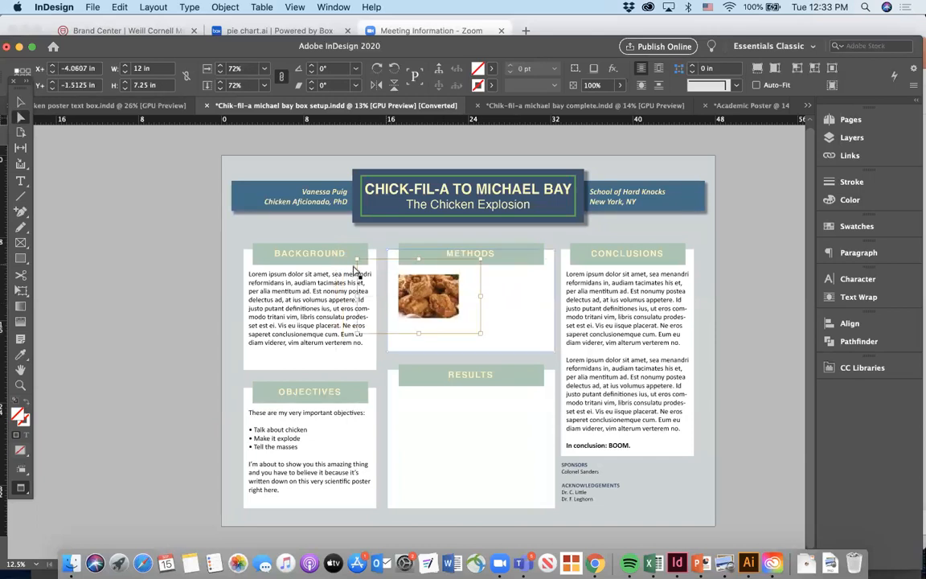
pyautogui.moveTo(358, 258); pyautogui.dragTo(377, 271)
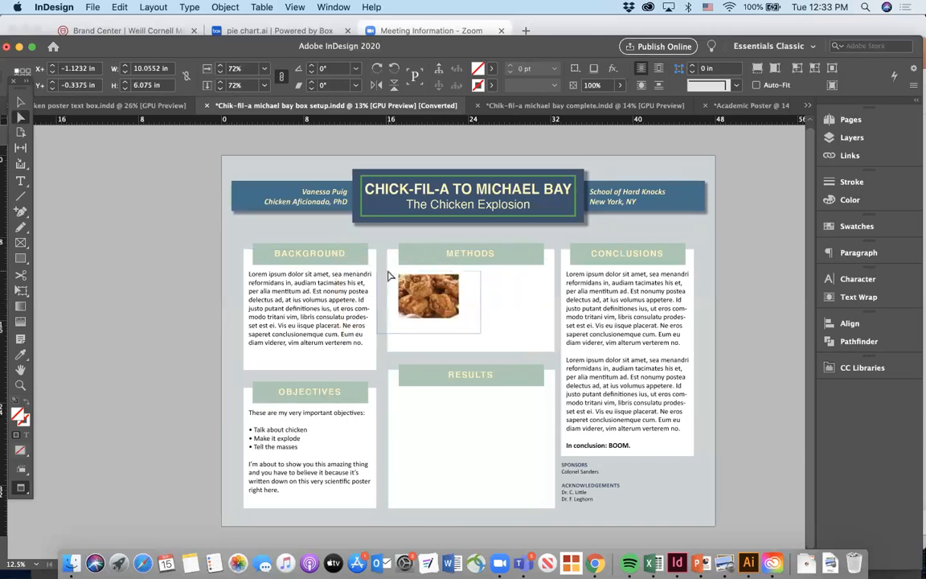
pyautogui.moveTo(432, 300); pyautogui.dragTo(424, 293)
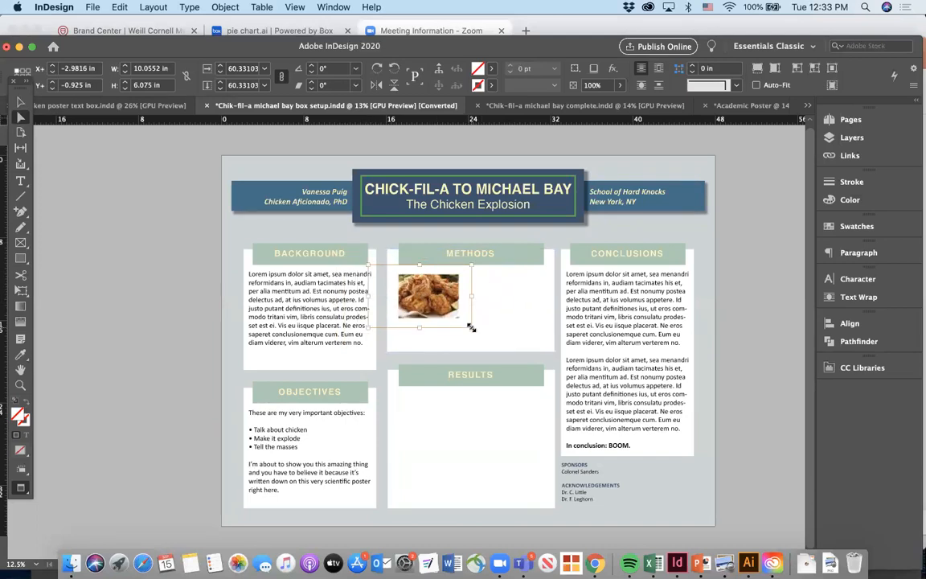
pyautogui.moveTo(470, 327); pyautogui.dragTo(491, 348)
pyautogui.moveTo(434, 303); pyautogui.dragTo(427, 303)
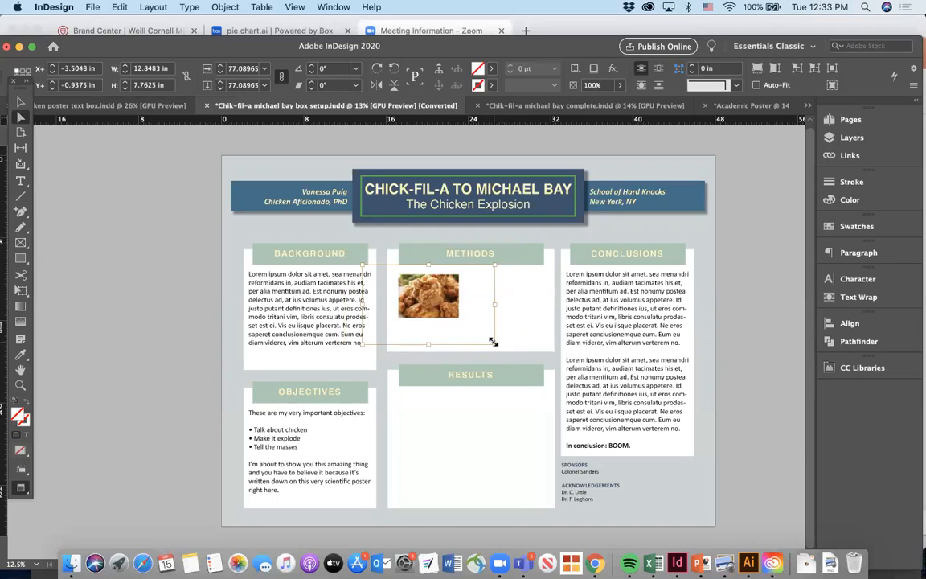
# Try shortening the chicken photo's content to about 4.35 in high from its lower edge, and undo the resize.
pyautogui.moveTo(428, 336); pyautogui.dragTo(428, 309)
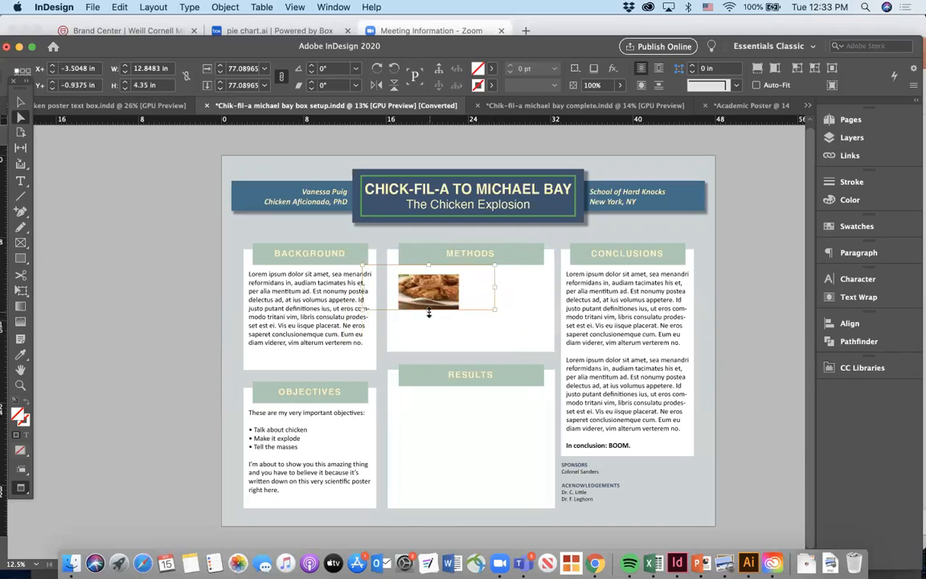
pyautogui.click(121, 7)
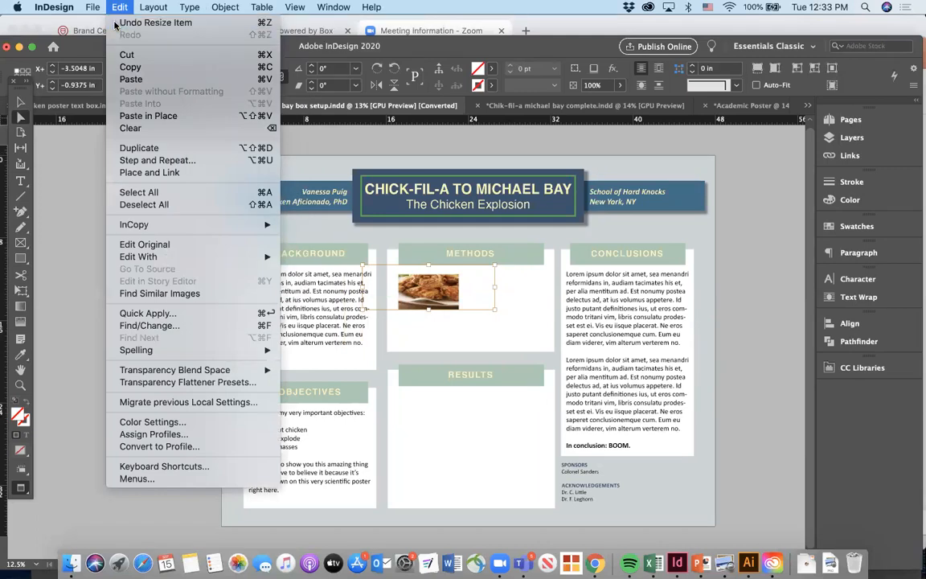
pyautogui.click(132, 23)
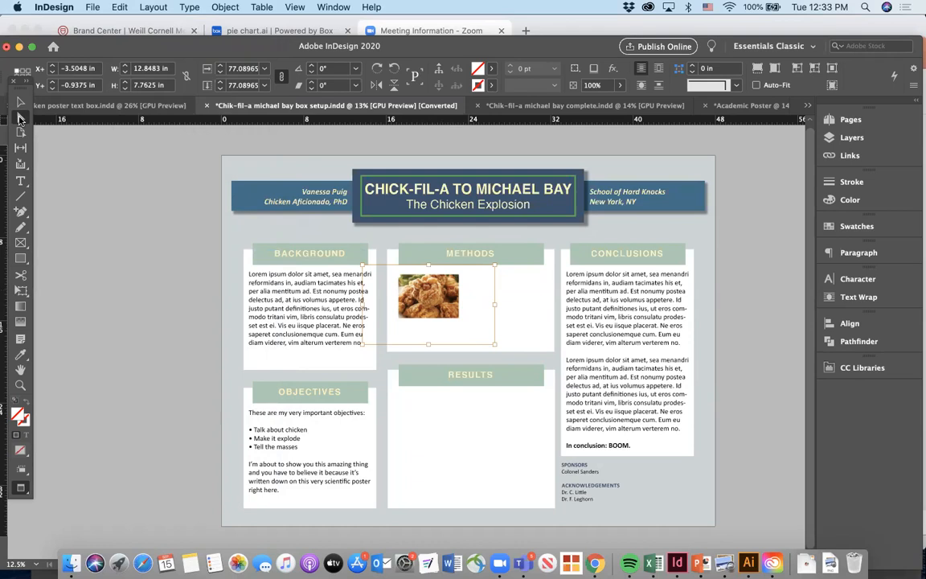
# Fit the chicken photo's content proportionally to its frame in the Methods box.
pyautogui.click(22, 119)
pyautogui.moveTo(417, 279); pyautogui.dragTo(414, 303)
pyautogui.rightClick(414, 304)
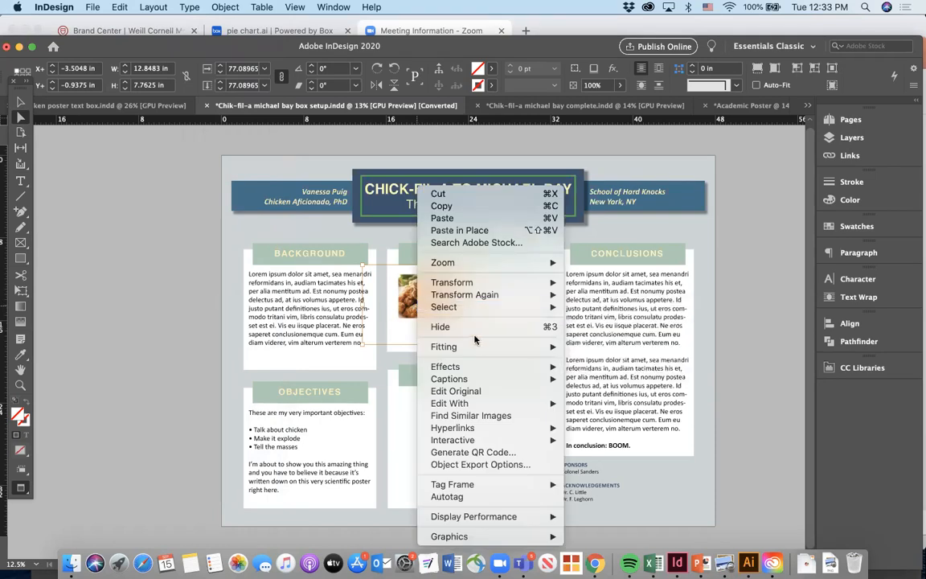
pyautogui.moveTo(474, 350)
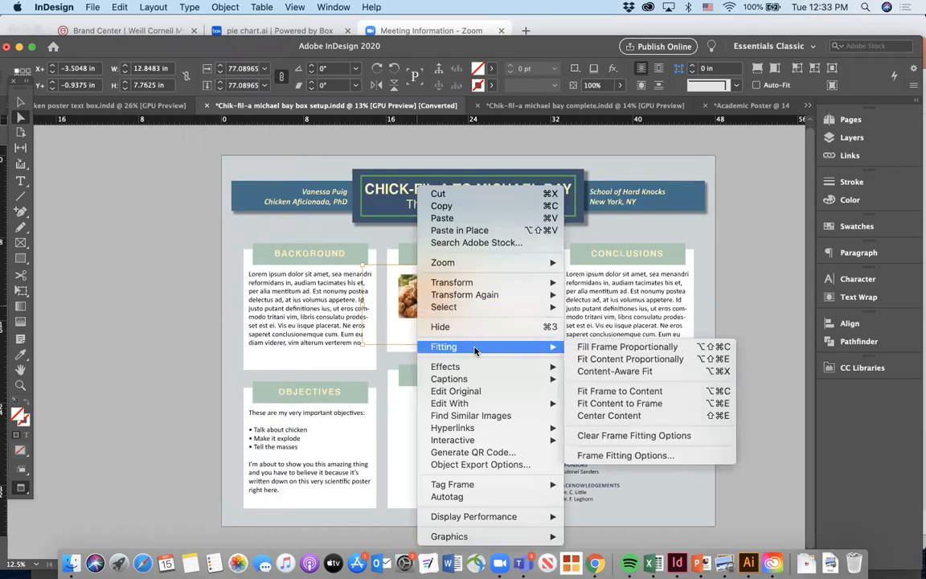
pyautogui.click(617, 359)
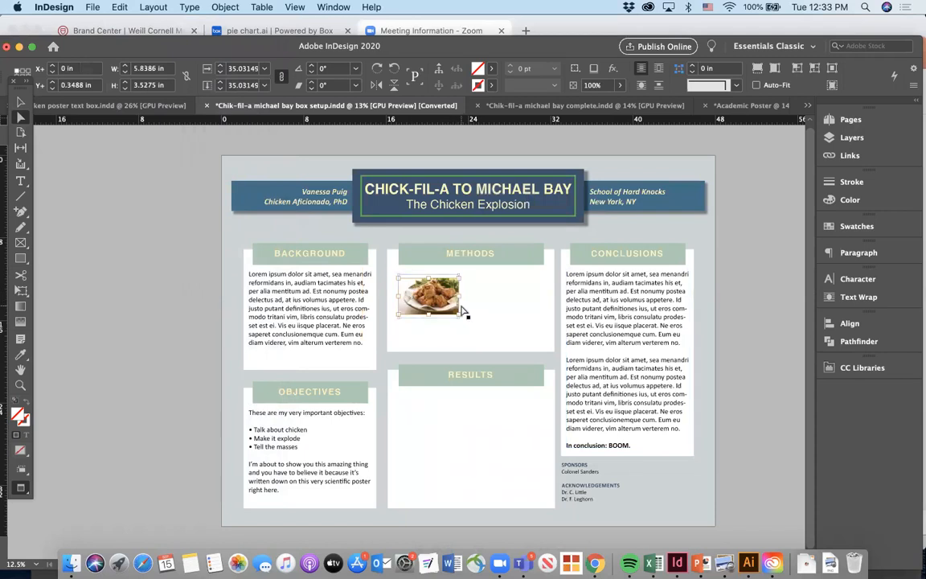
# Enlarge the chicken photo to about 43% and shift it slightly inside its frame.
pyautogui.moveTo(459, 316); pyautogui.dragTo(430, 305)
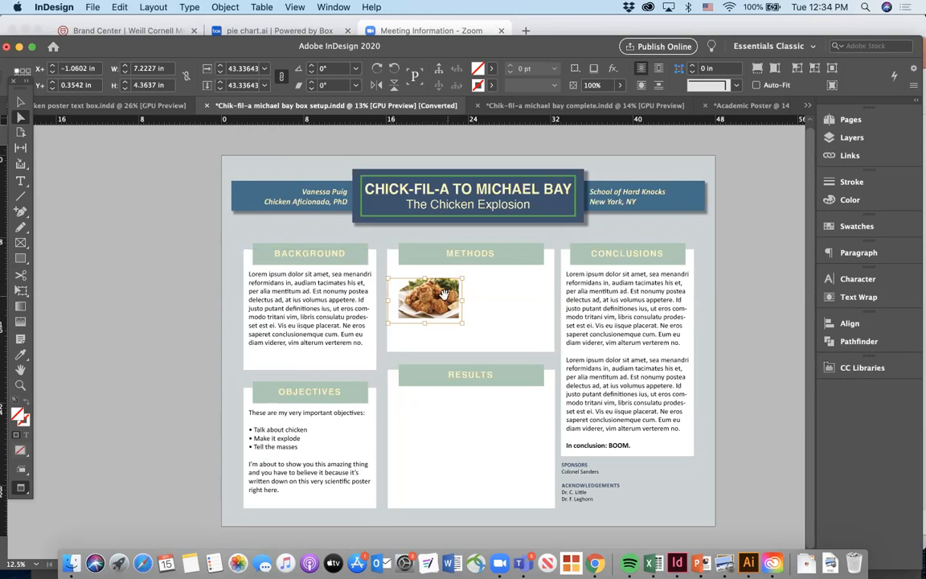
pyautogui.moveTo(440, 301); pyautogui.dragTo(435, 295)
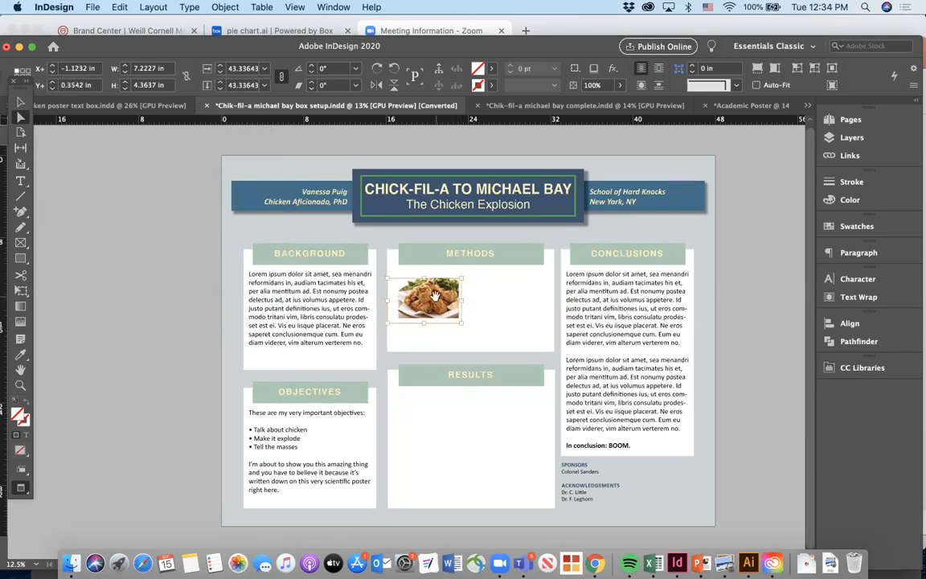
pyautogui.rightClick(461, 280)
pyautogui.click(462, 279)
pyautogui.rightClick(462, 279)
pyautogui.click(462, 279)
# Duplicate the chicken photo frame to the right at about X 25.1 in and delete the image inside the copy.
pyautogui.click(20, 102)
pyautogui.click(438, 310)
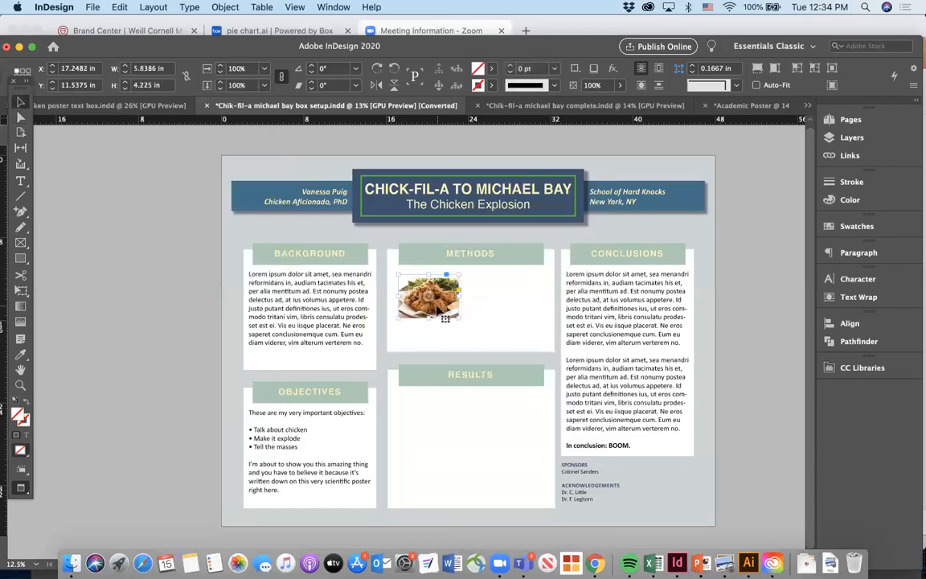
pyautogui.moveTo(438, 309); pyautogui.dragTo(498, 310)
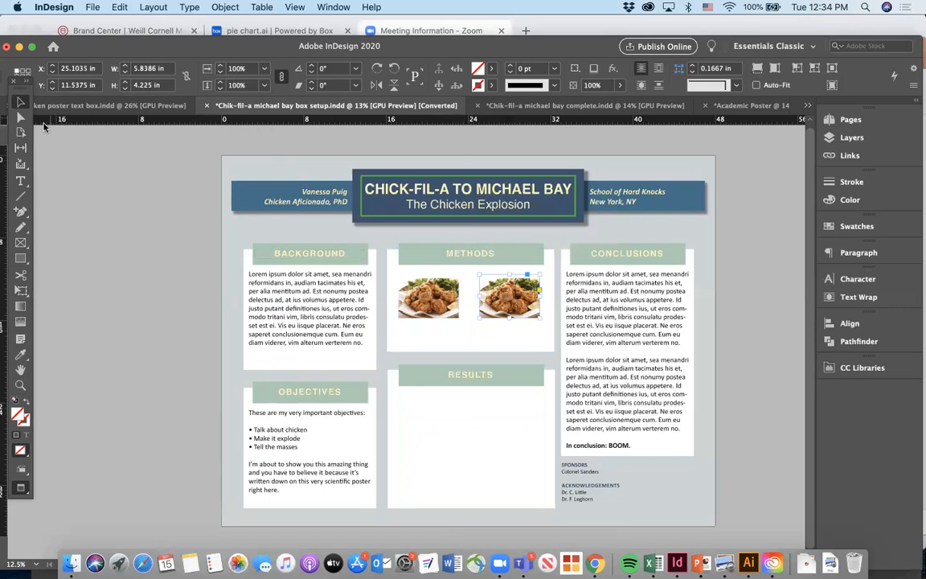
pyautogui.click(21, 117)
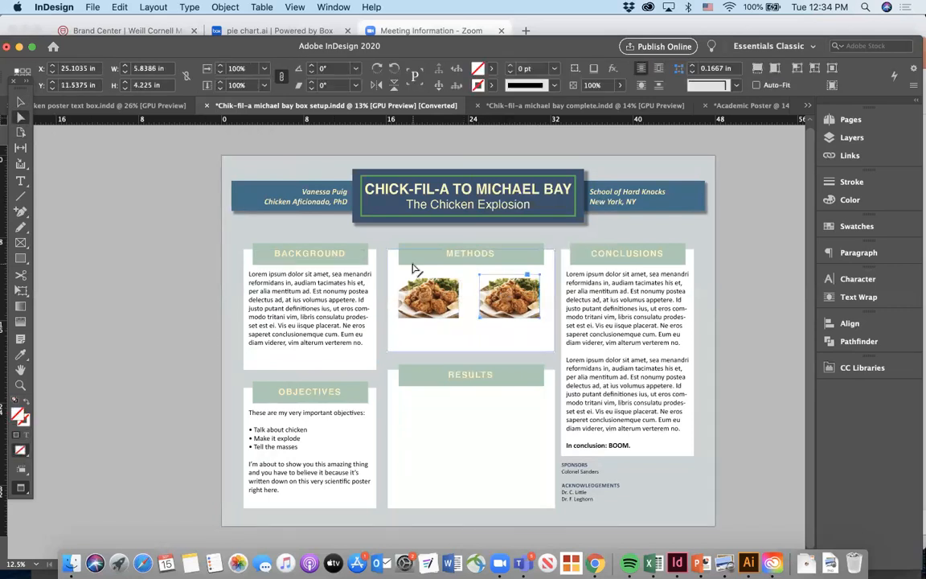
pyautogui.click(502, 298)
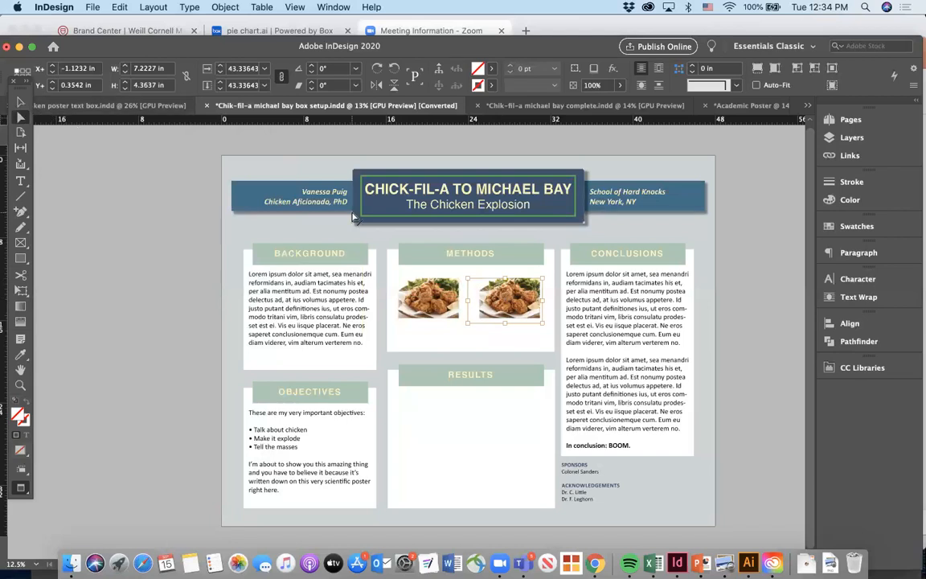
pyautogui.press('Delete')
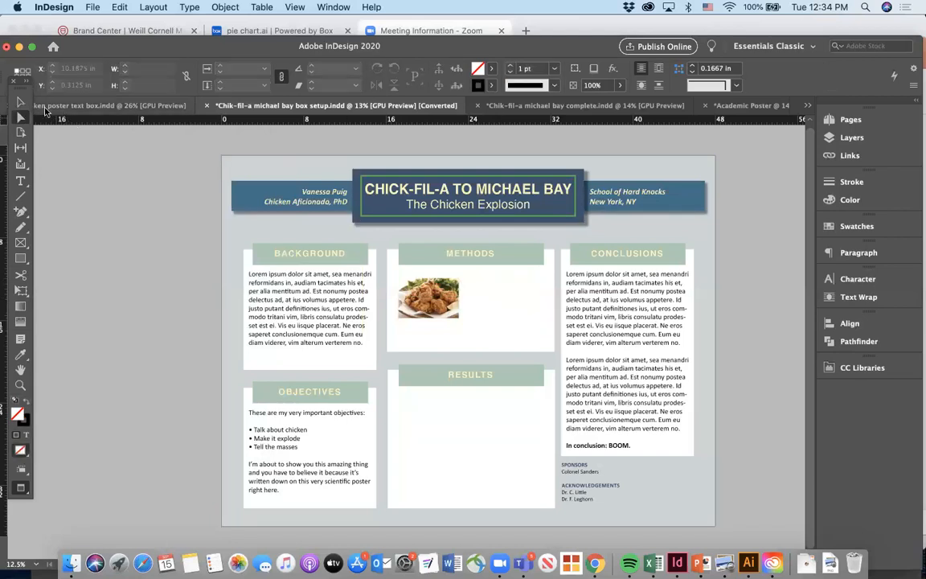
# Place taste explosion.jpg from Downloads in the empty duplicate frame in the Methods box.
pyautogui.click(512, 297)
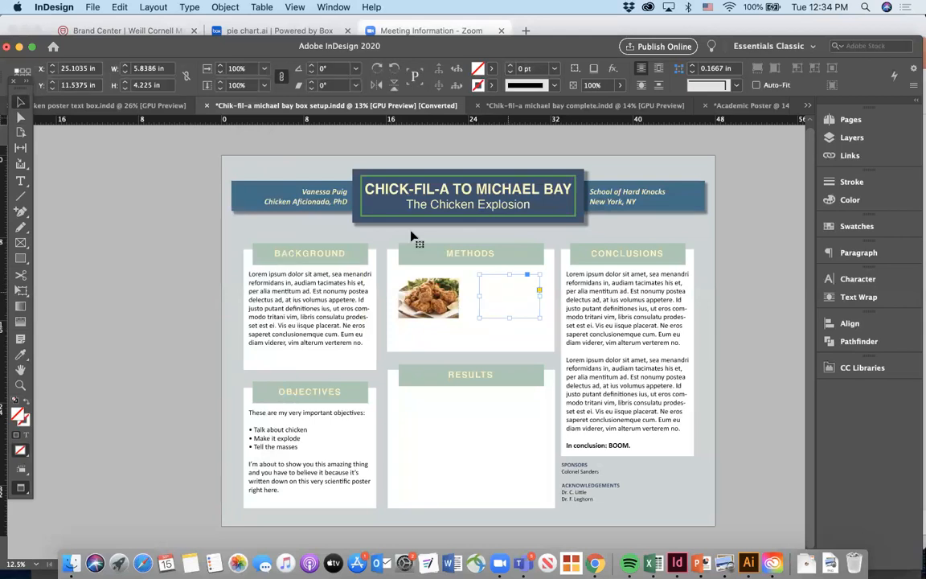
pyautogui.click(93, 7)
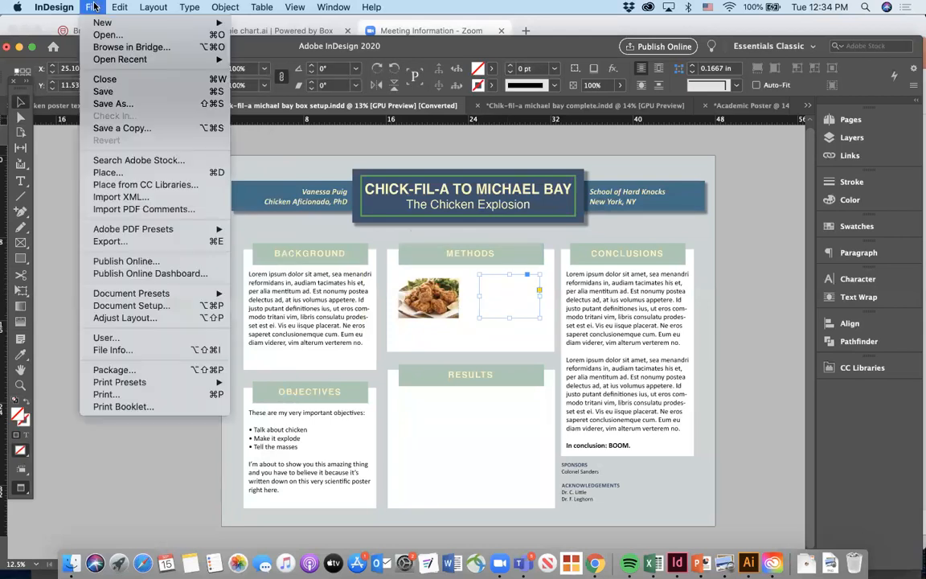
pyautogui.click(107, 172)
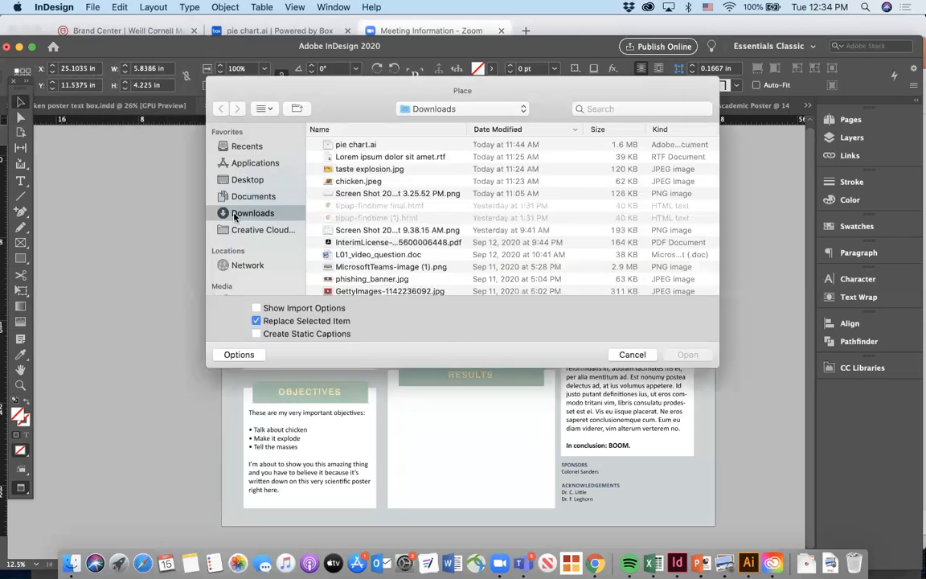
pyautogui.doubleClick(369, 169)
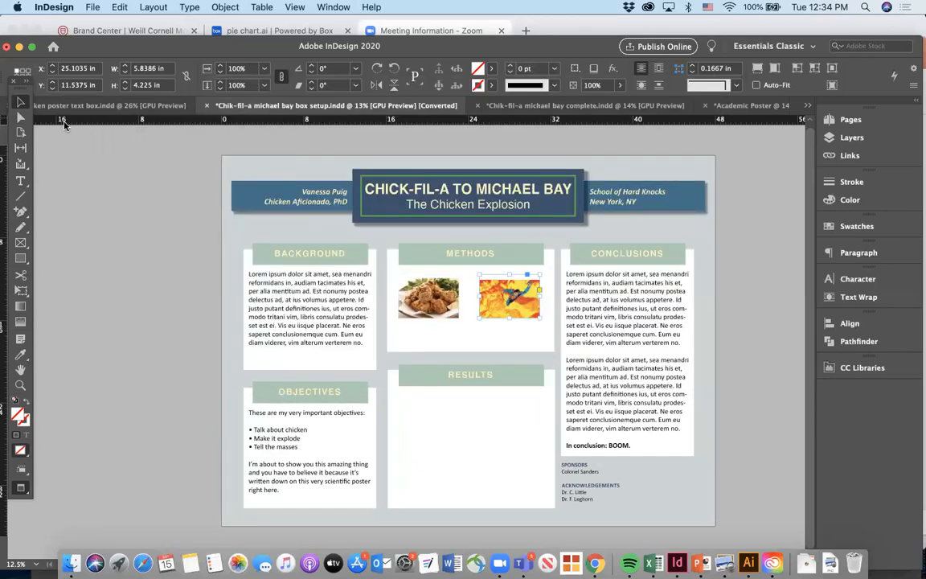
# Enlarge both Methods images to fill their frames, the explosion to about 72% and the chicken to about 9.36 by 5.66 in.
pyautogui.click(19, 119)
pyautogui.click(498, 297)
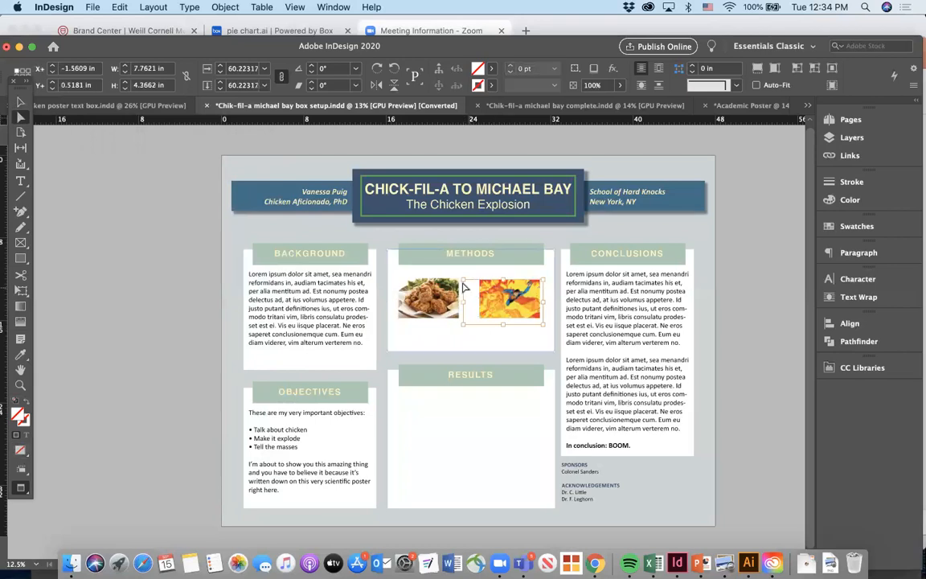
pyautogui.click(402, 285)
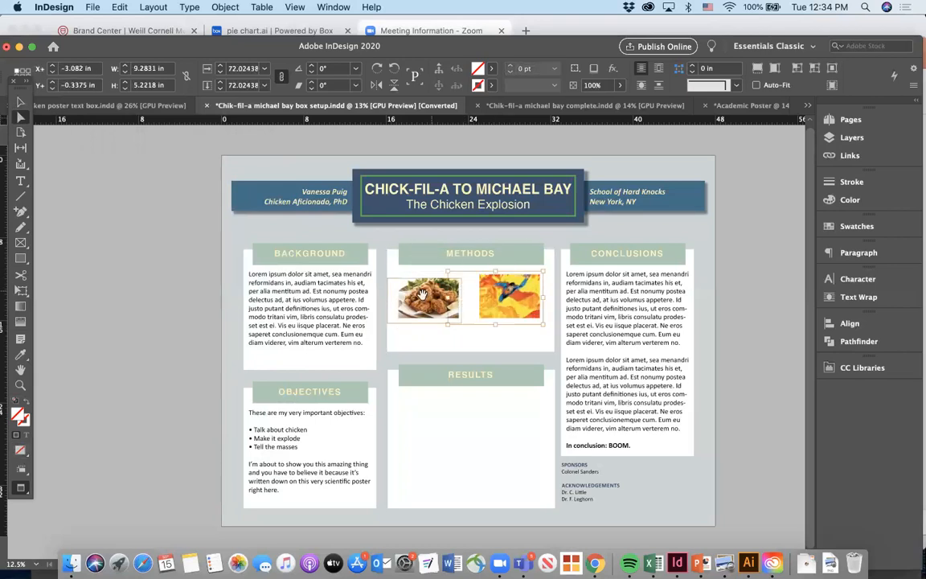
pyautogui.click(399, 283)
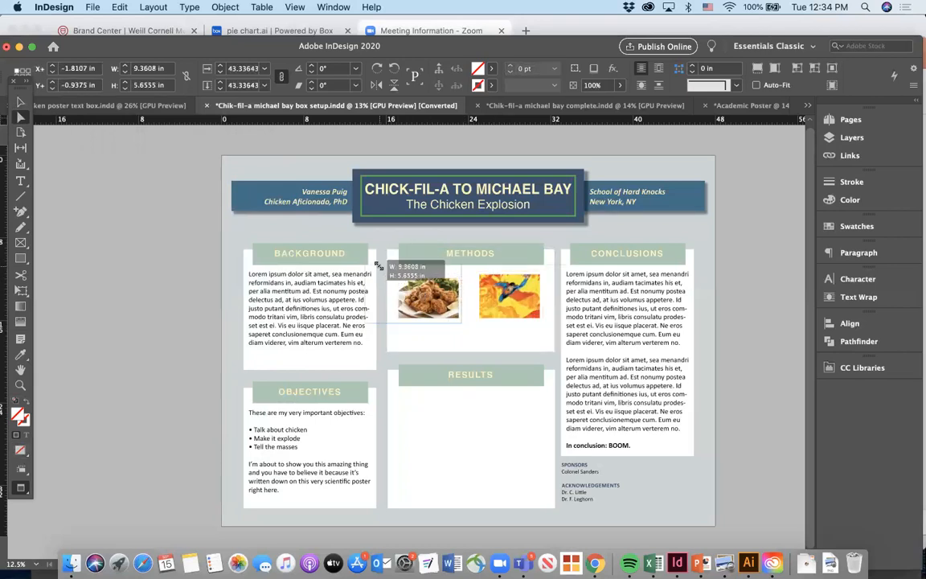
pyautogui.click(496, 344)
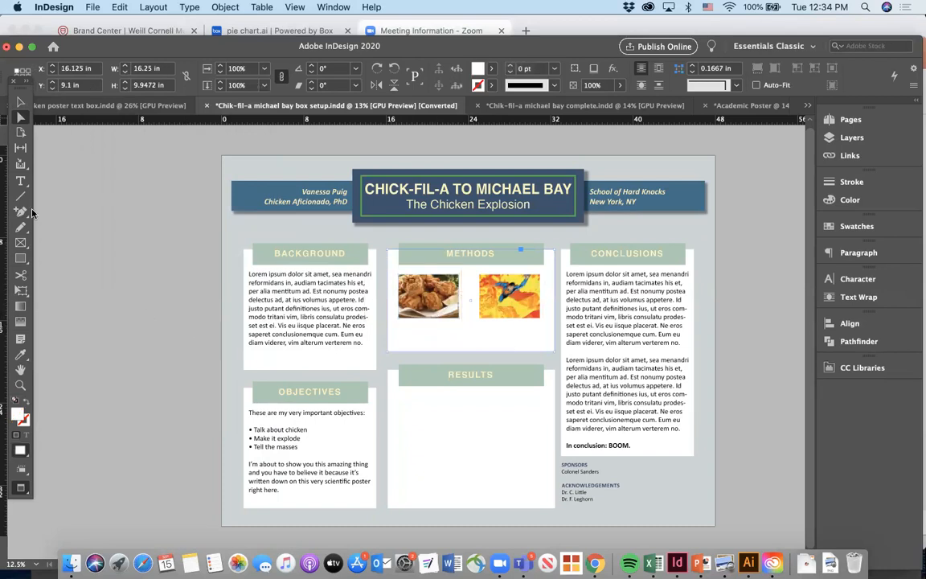
# Draw a wide text frame below the two images, within the lower part of the Methods box.
pyautogui.click(20, 181)
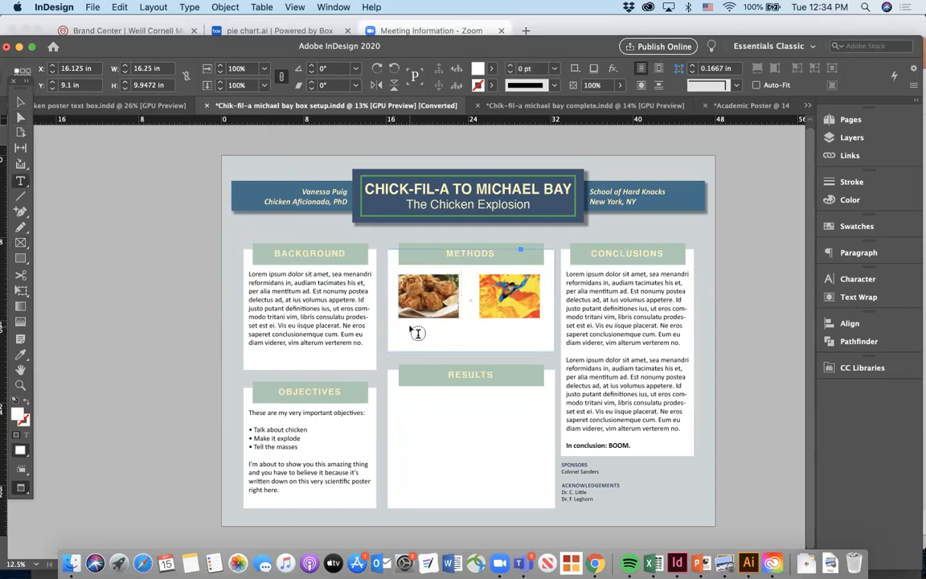
pyautogui.moveTo(399, 326); pyautogui.dragTo(548, 345)
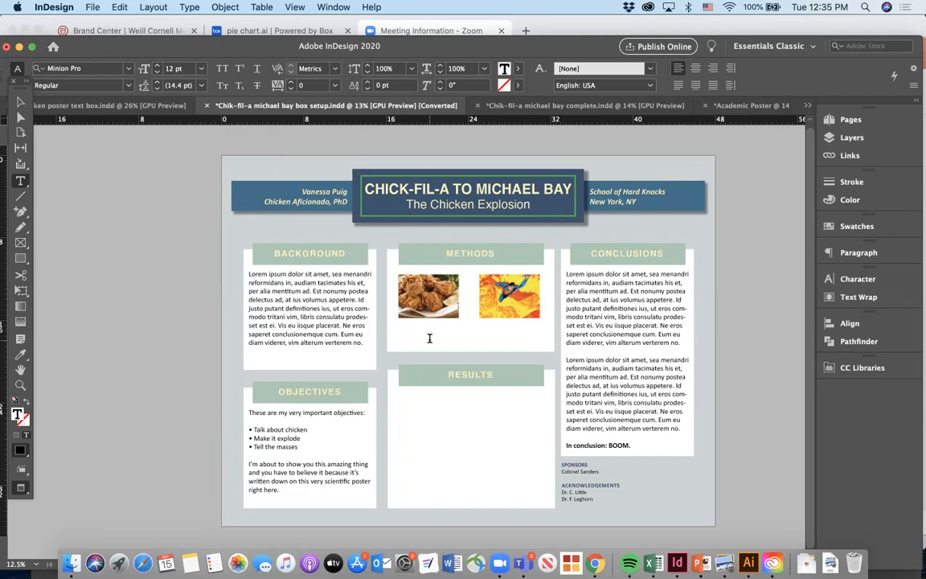
# Place Lorem ipsum dolor sit amet.rtf from Downloads in the text frame below the Methods images.
pyautogui.click(416, 331)
pyautogui.click(93, 7)
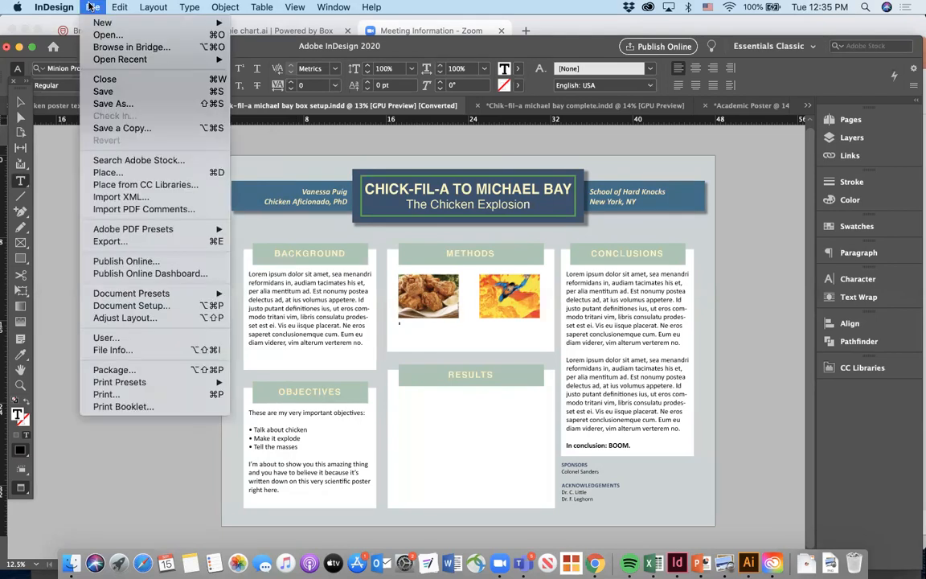
pyautogui.click(116, 174)
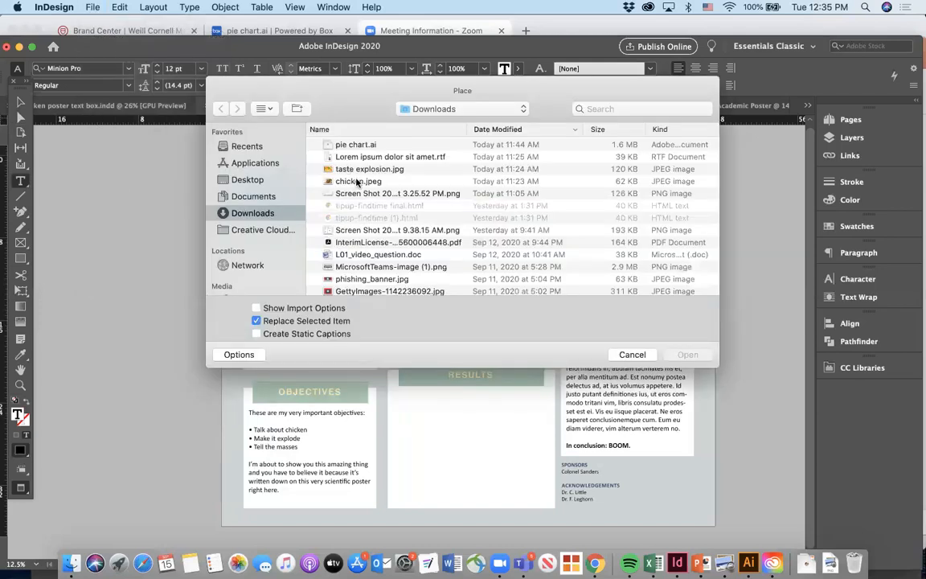
pyautogui.click(383, 159)
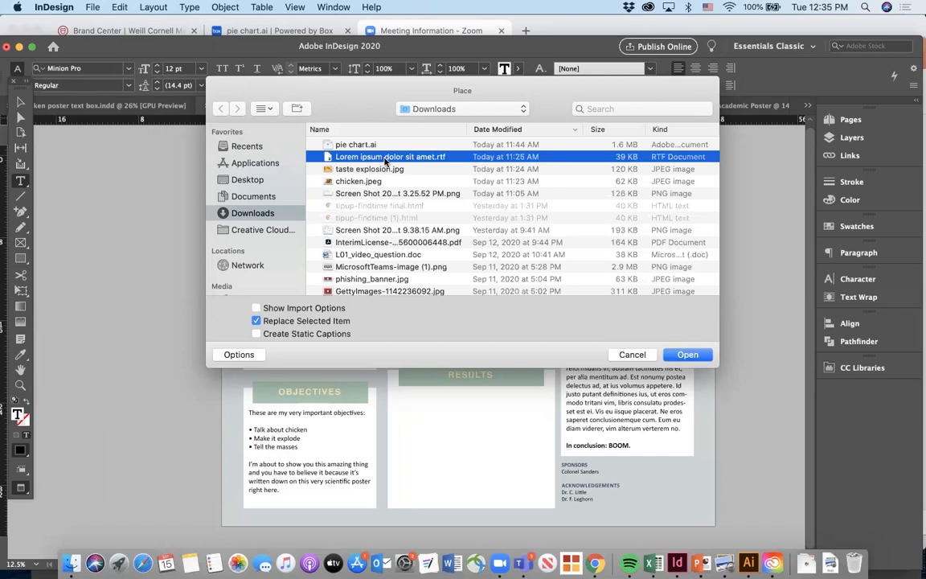
pyautogui.doubleClick(384, 158)
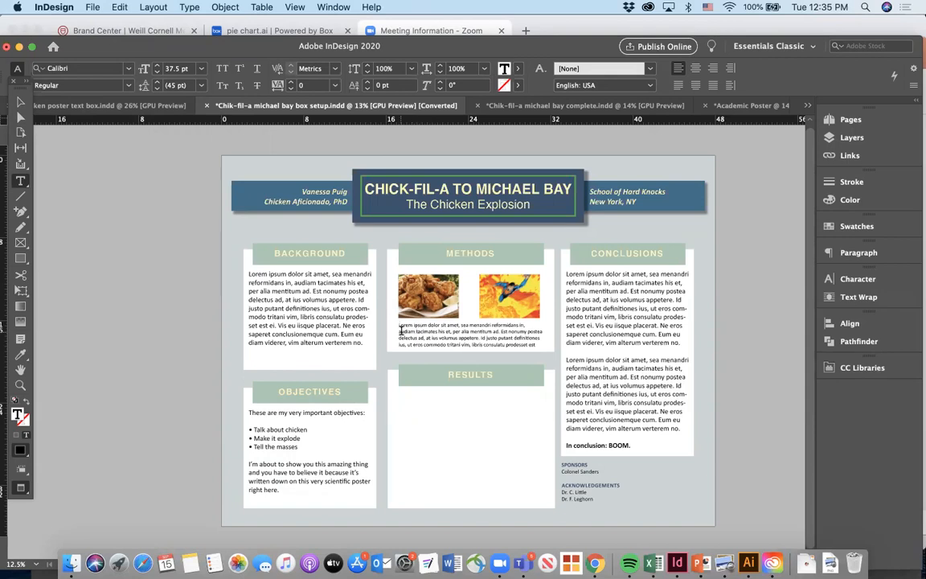
# Extend the Methods caption frame to show its overflow text, and shorten it again to about 2.25 in high.
pyautogui.moveTo(398, 324); pyautogui.dragTo(537, 345)
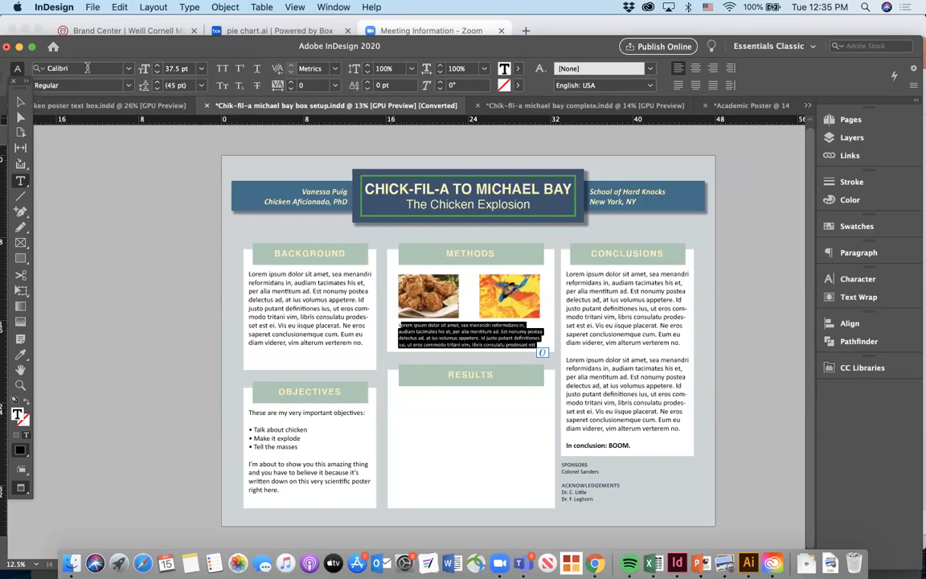
pyautogui.click(20, 101)
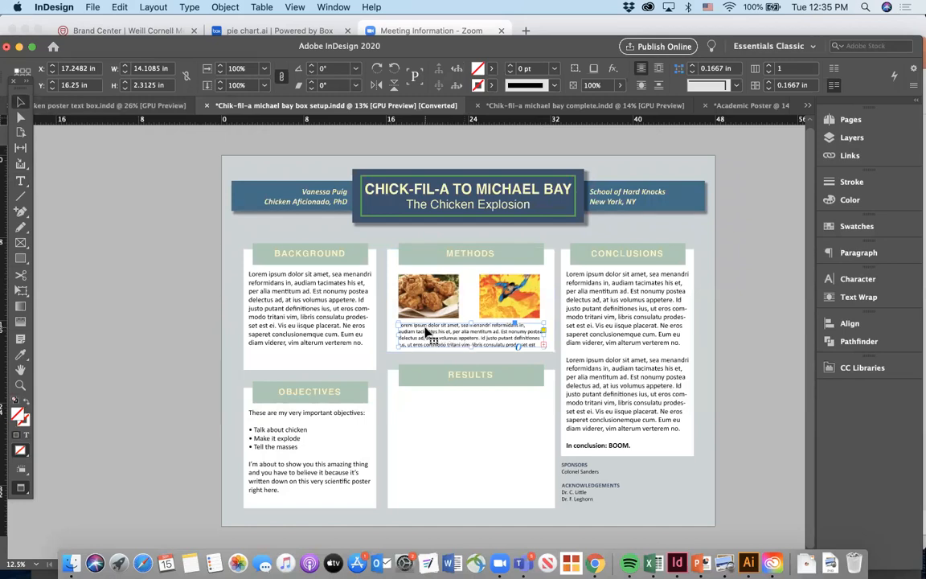
pyautogui.moveTo(469, 345); pyautogui.dragTo(470, 419)
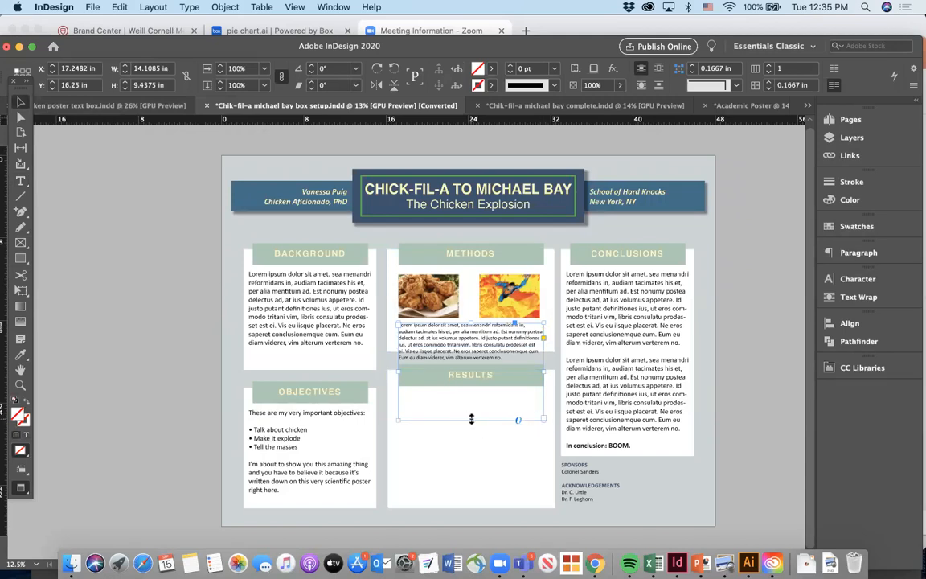
pyautogui.moveTo(471, 419); pyautogui.dragTo(468, 347)
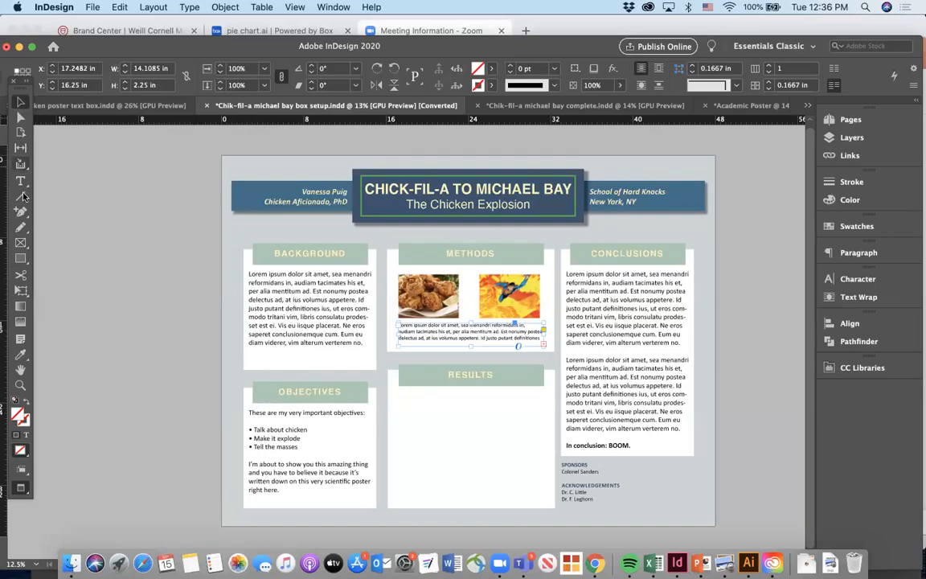
# Draw a frame about 13.46 by 6.5 in inside the Results box and thread the Methods caption's overflow text into it.
pyautogui.click(21, 243)
pyautogui.moveTo(403, 402); pyautogui.dragTo(539, 467)
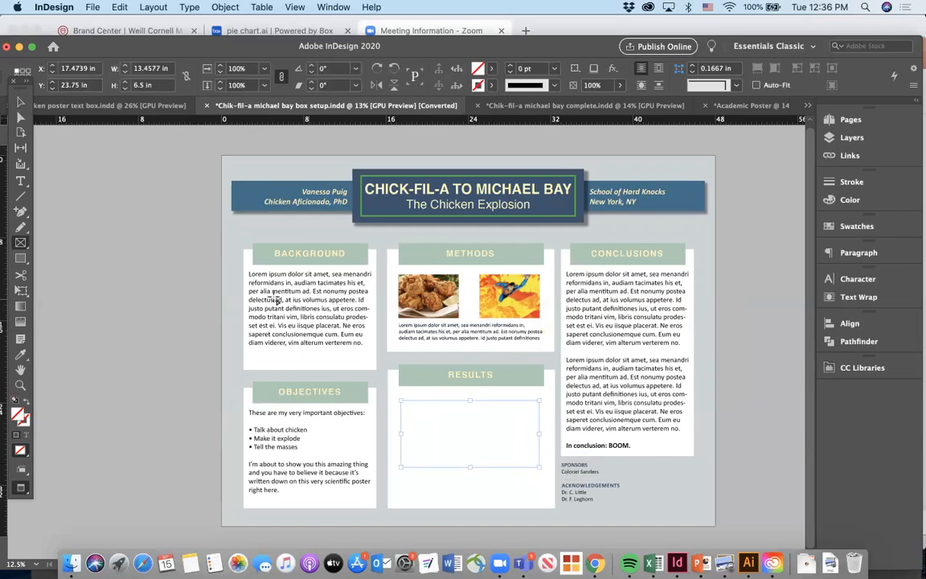
pyautogui.click(21, 102)
pyautogui.click(480, 330)
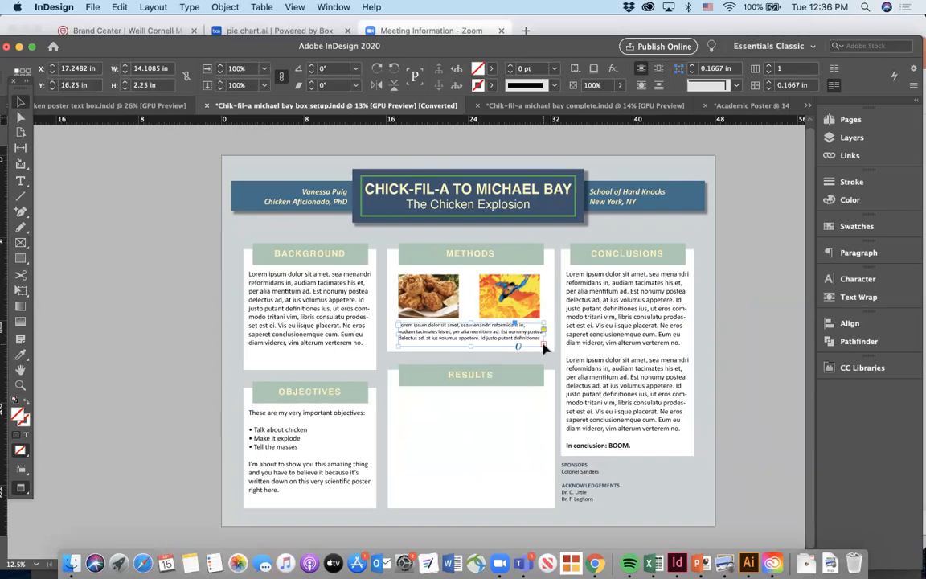
pyautogui.click(543, 345)
pyautogui.moveTo(400, 399); pyautogui.dragTo(539, 465)
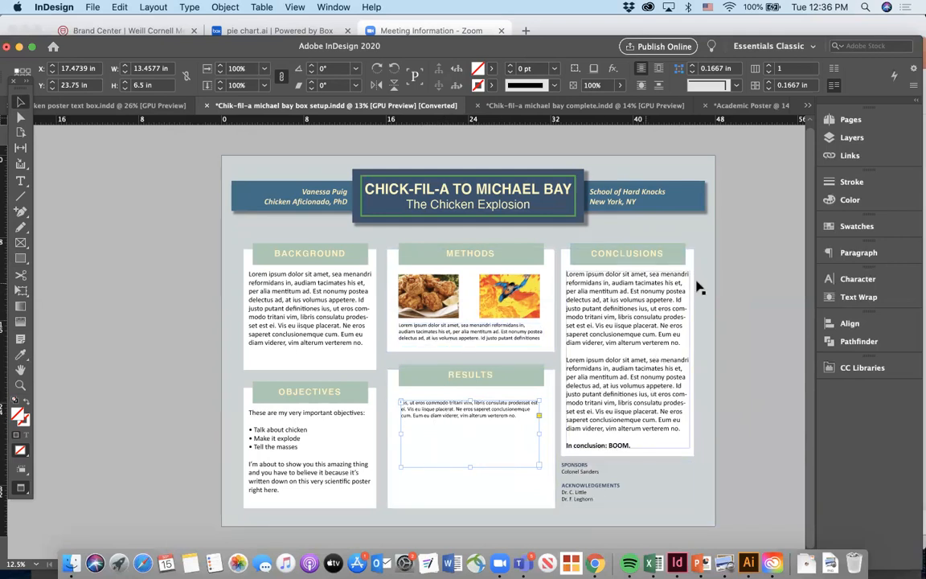
# Check the threaded text in both frames and delete the continuation frame from the Results box.
pyautogui.doubleClick(432, 332)
pyautogui.doubleClick(427, 408)
pyautogui.click(427, 408)
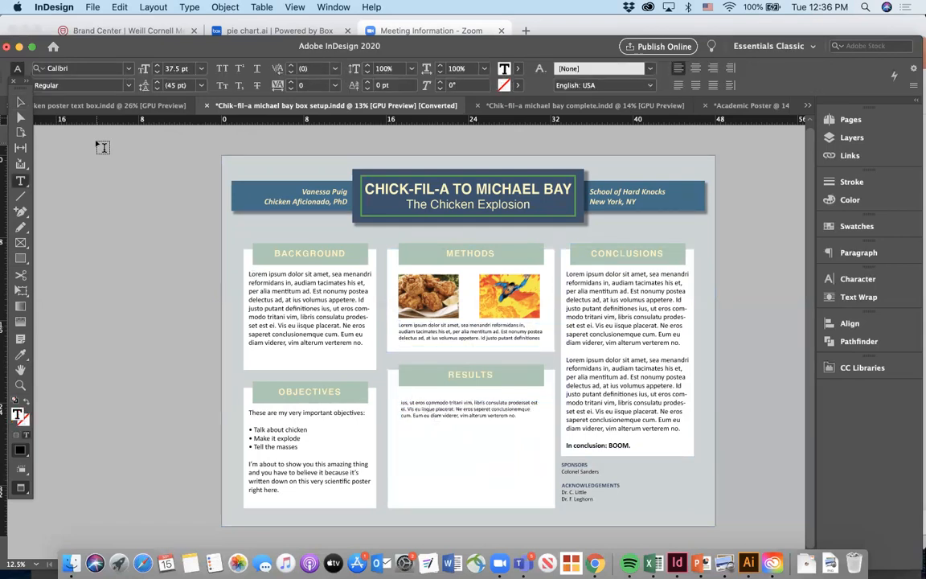
pyautogui.click(20, 102)
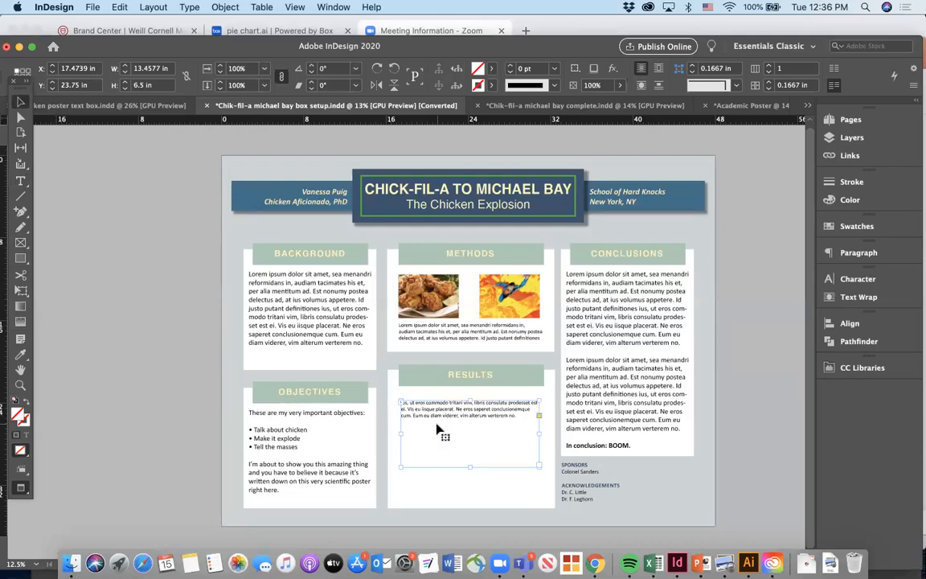
pyautogui.press('Delete')
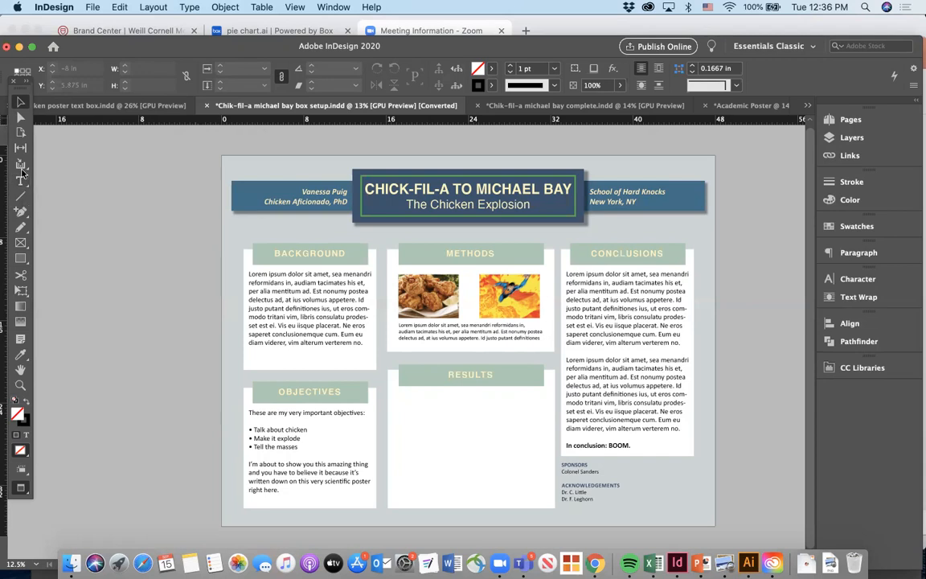
# Draw a graphic frame about 9.03 by 9.59 in inside the Results box and place pie chart.ai from Downloads in it.
pyautogui.click(21, 242)
pyautogui.moveTo(401, 396); pyautogui.dragTo(494, 495)
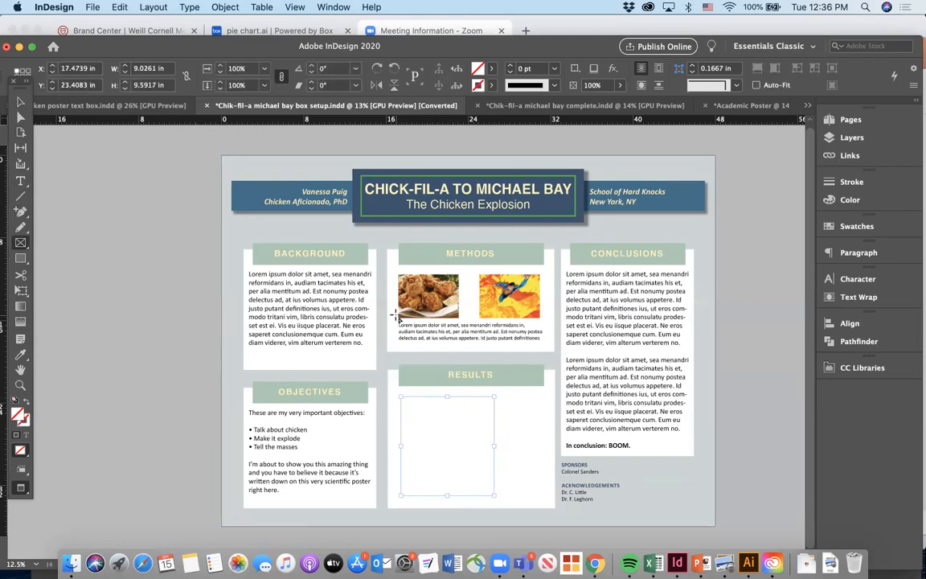
pyautogui.click(91, 8)
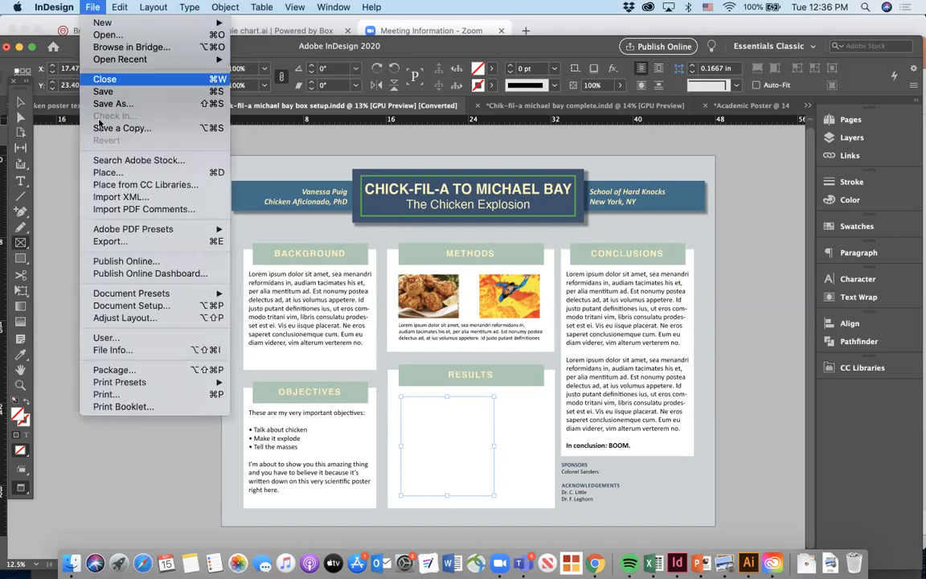
pyautogui.click(101, 172)
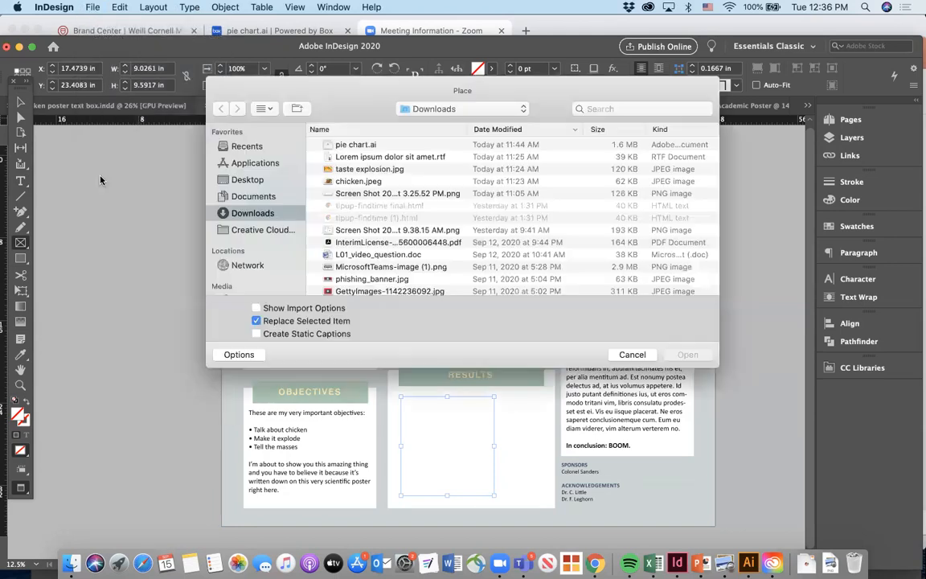
pyautogui.doubleClick(354, 145)
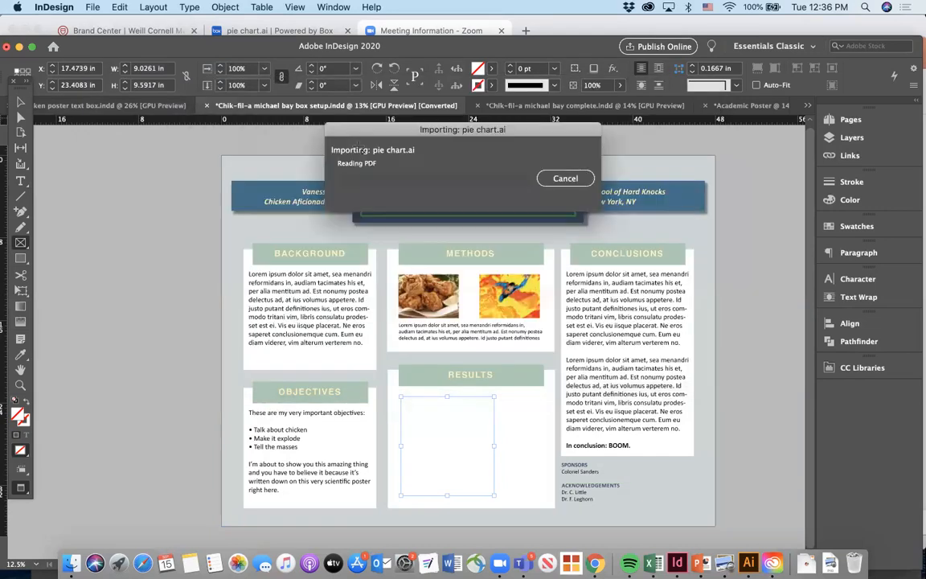
# Enlarge the pie chart inside its Results frame to about 7.37 by 7.19 in.
pyautogui.click(21, 117)
pyautogui.click(461, 448)
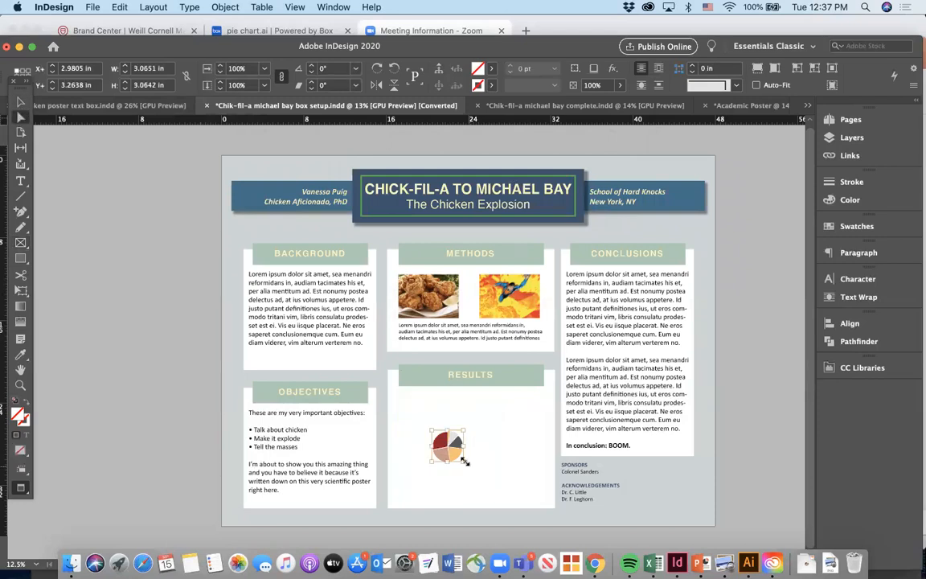
pyautogui.moveTo(464, 460); pyautogui.dragTo(505, 504)
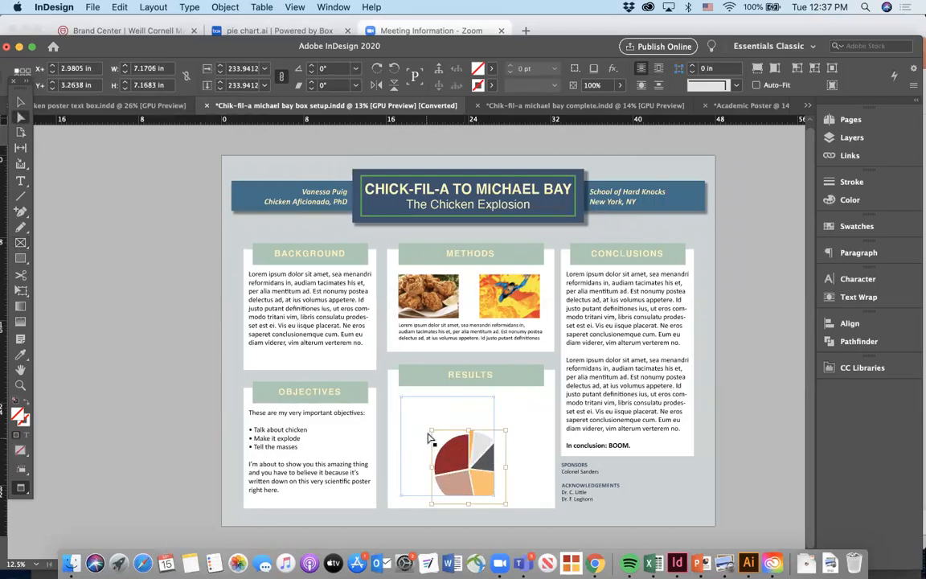
pyautogui.moveTo(431, 430); pyautogui.dragTo(406, 403)
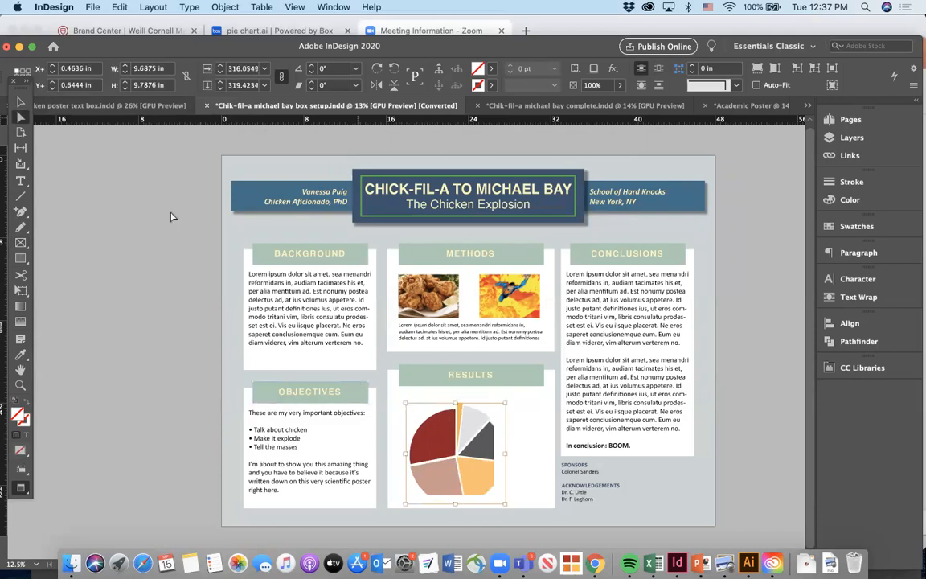
pyautogui.moveTo(504, 503); pyautogui.dragTo(480, 482)
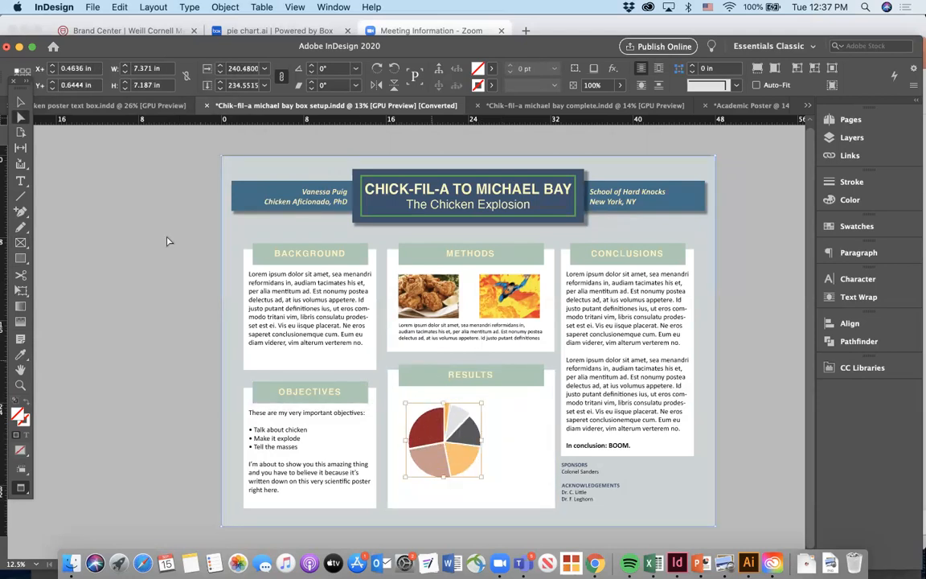
# Open the placed pie chart's original file in Illustrator with Edit Original.
pyautogui.click(21, 102)
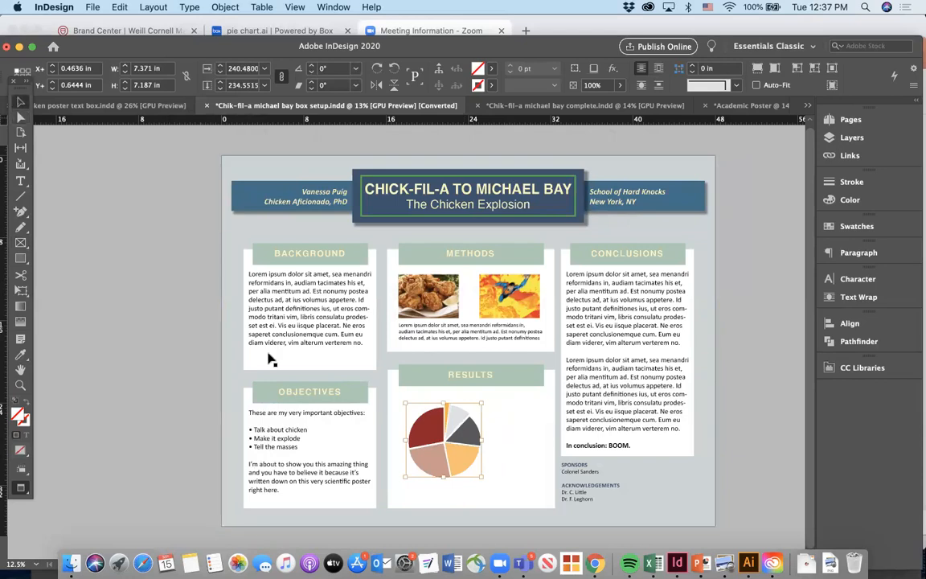
pyautogui.rightClick(430, 431)
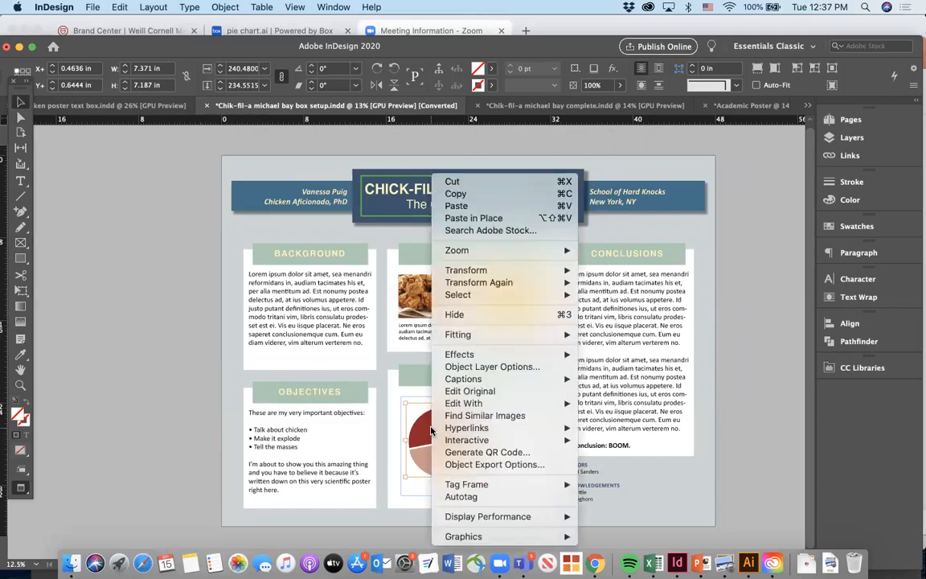
pyautogui.click(491, 395)
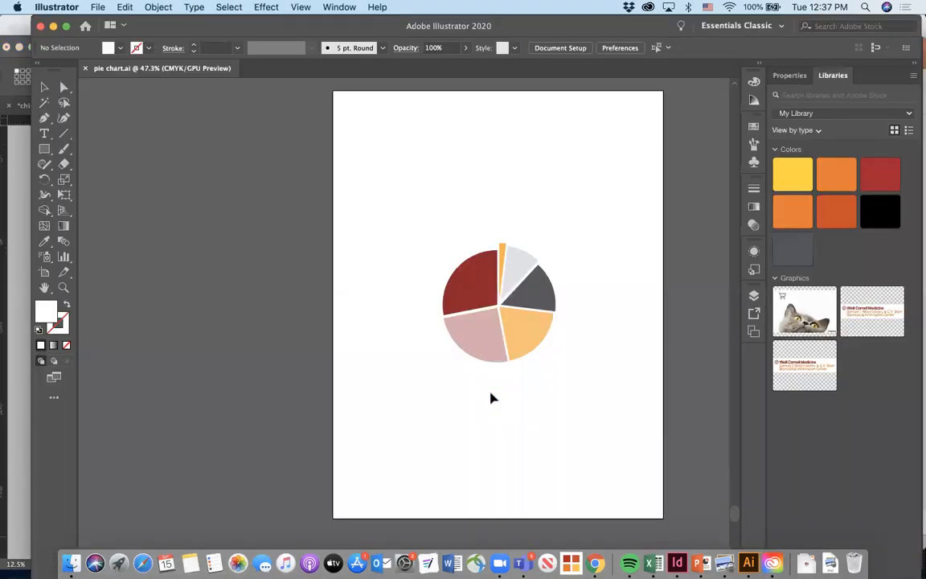
# Ungroup the pie chart graph twice, accepting the loss of its graph data, and deselect it.
pyautogui.click(474, 291)
pyautogui.click(149, 6)
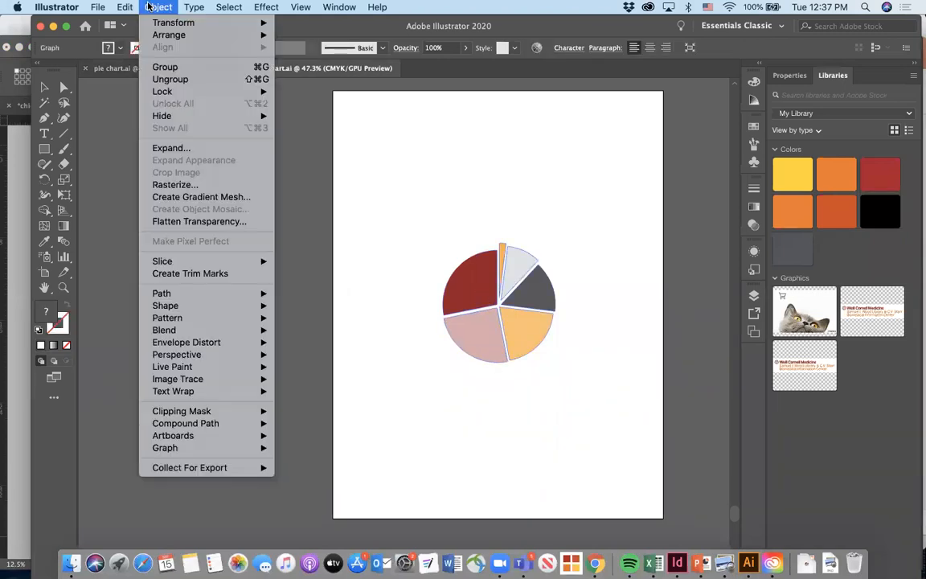
pyautogui.click(178, 79)
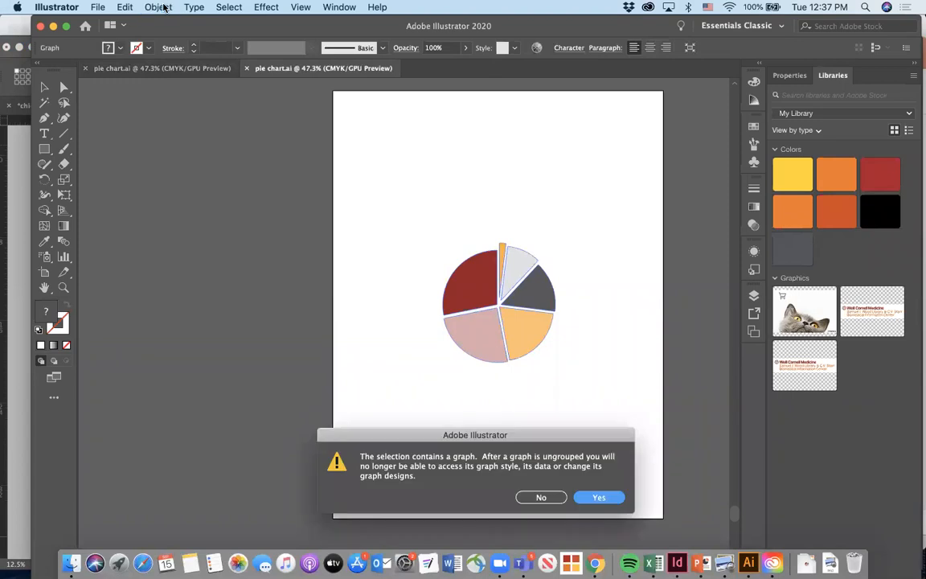
pyautogui.click(599, 498)
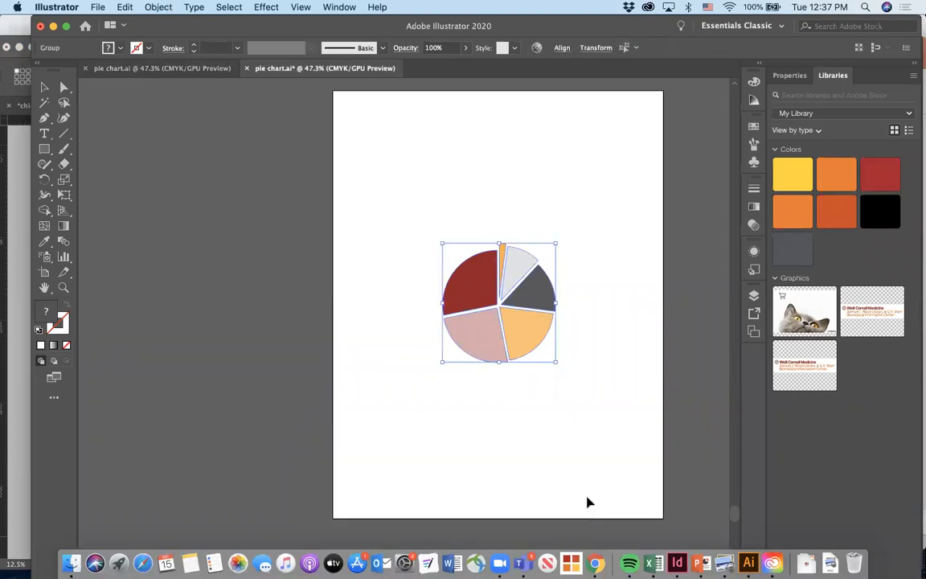
pyautogui.click(157, 8)
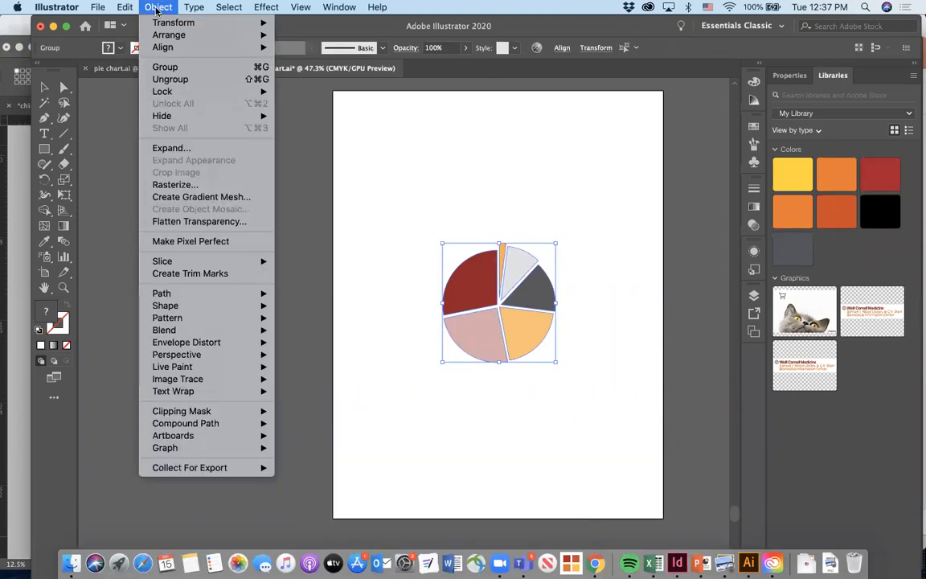
pyautogui.click(185, 78)
pyautogui.click(393, 269)
# Change the fill of the pie chart's dark red slice to blue.
pyautogui.click(466, 296)
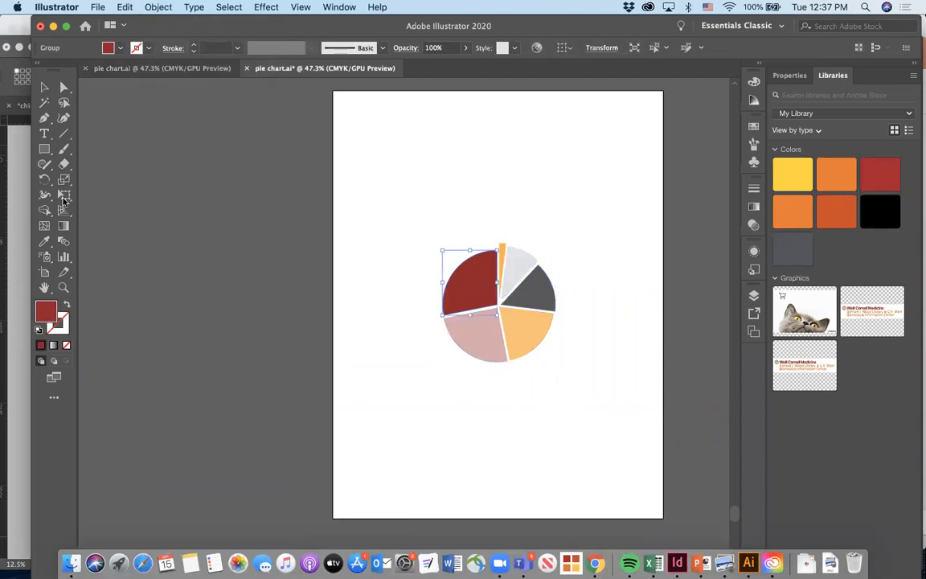
pyautogui.doubleClick(46, 312)
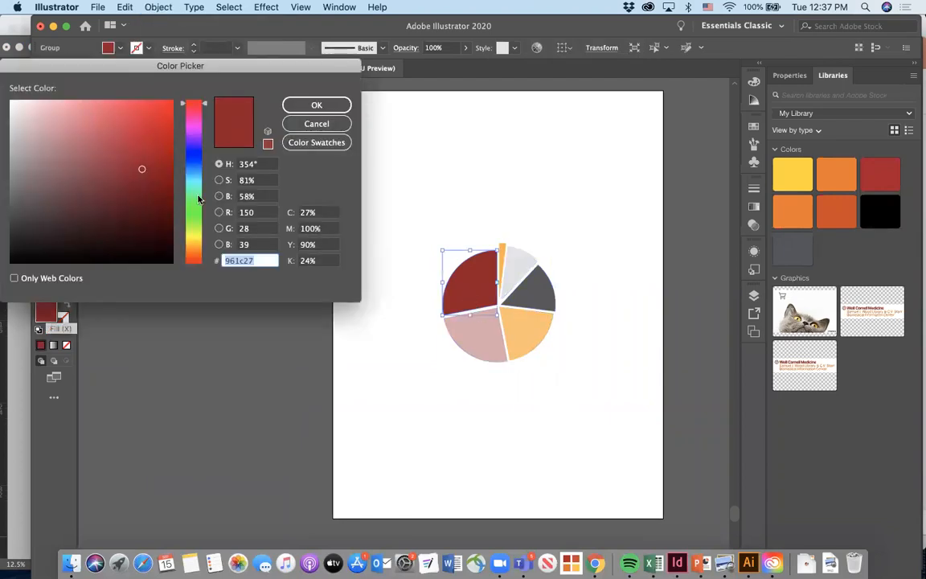
pyautogui.click(193, 153)
pyautogui.click(304, 105)
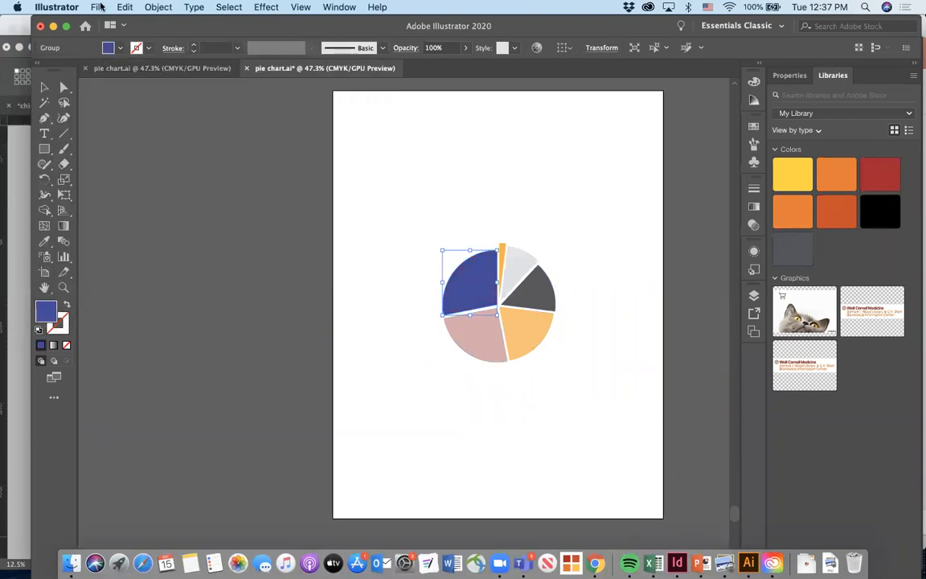
# Save the edited pie chart.ai and switch back to the poster in InDesign.
pyautogui.click(103, 7)
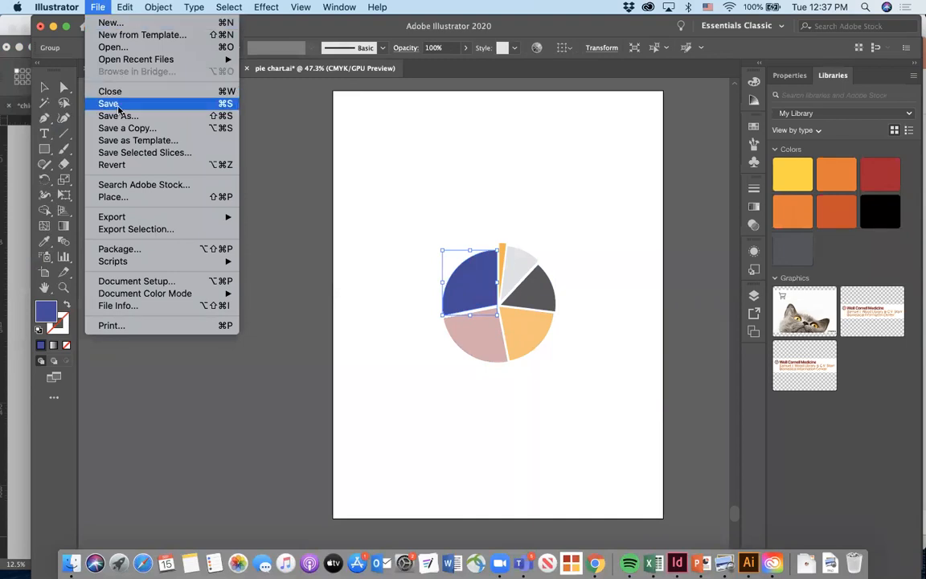
pyautogui.click(116, 105)
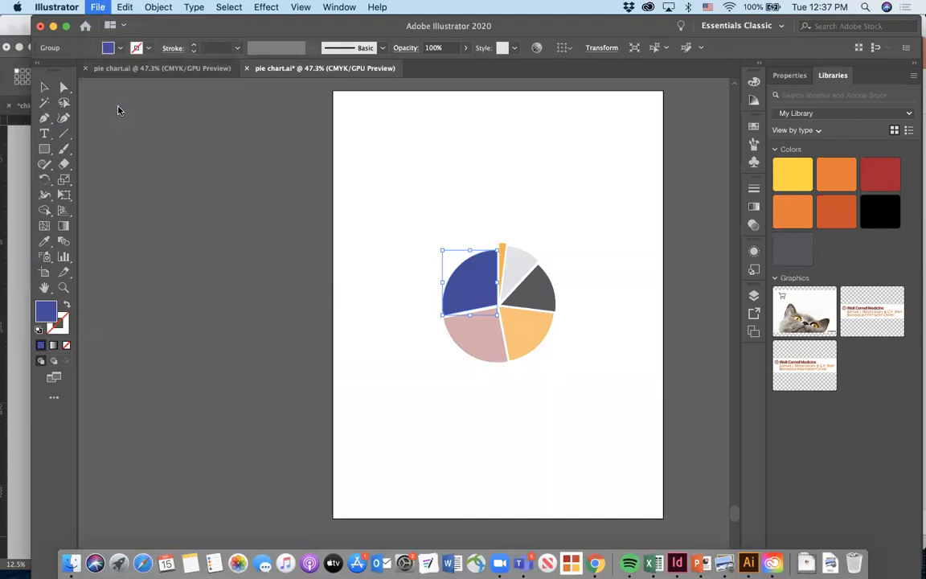
pyautogui.click(18, 165)
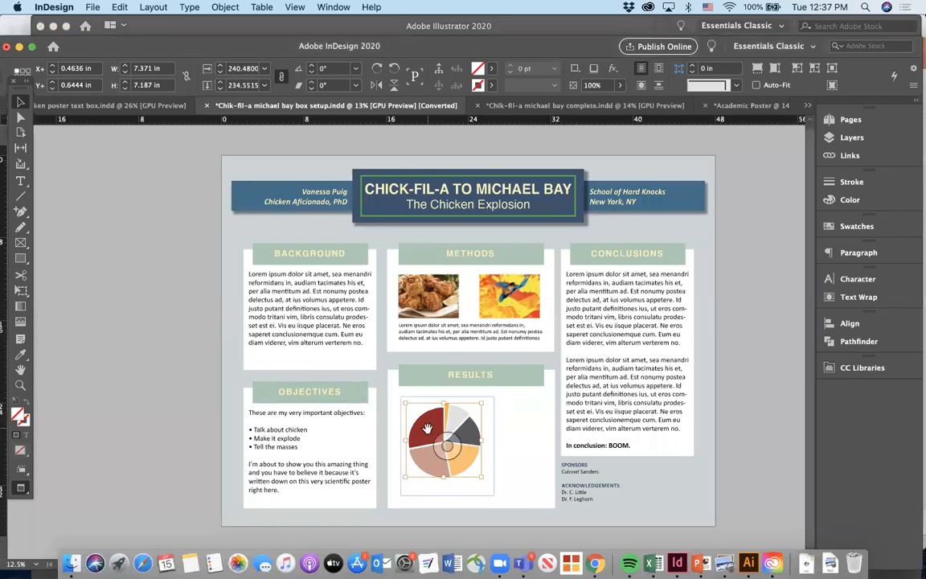
# Move the pie chart slightly to the left in the Results box and narrow its frame from the right edge.
pyautogui.click(526, 433)
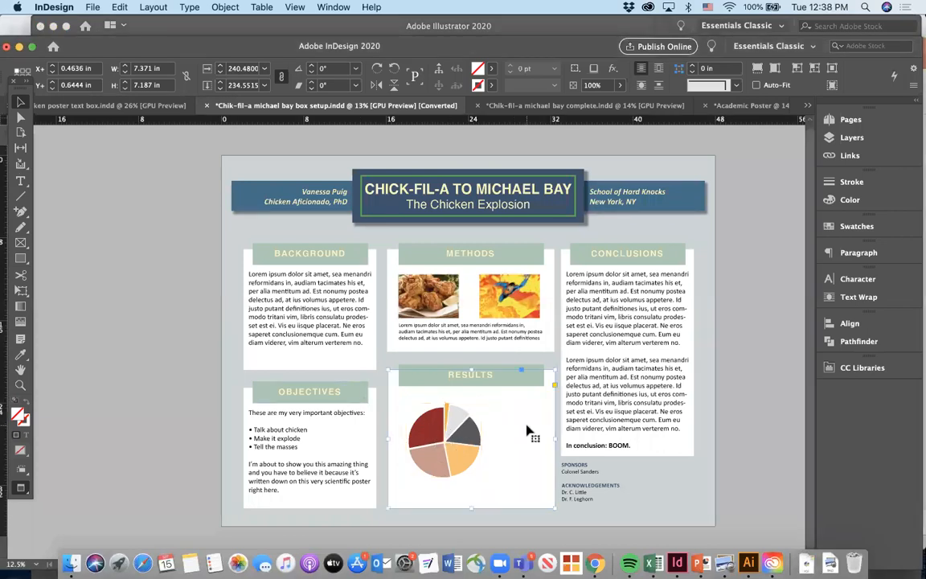
pyautogui.click(431, 429)
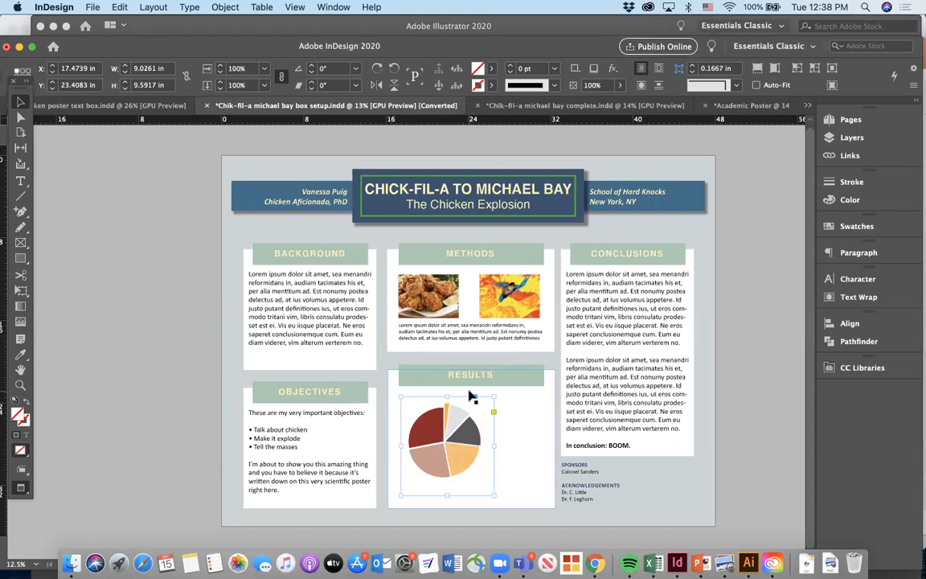
pyautogui.click(529, 407)
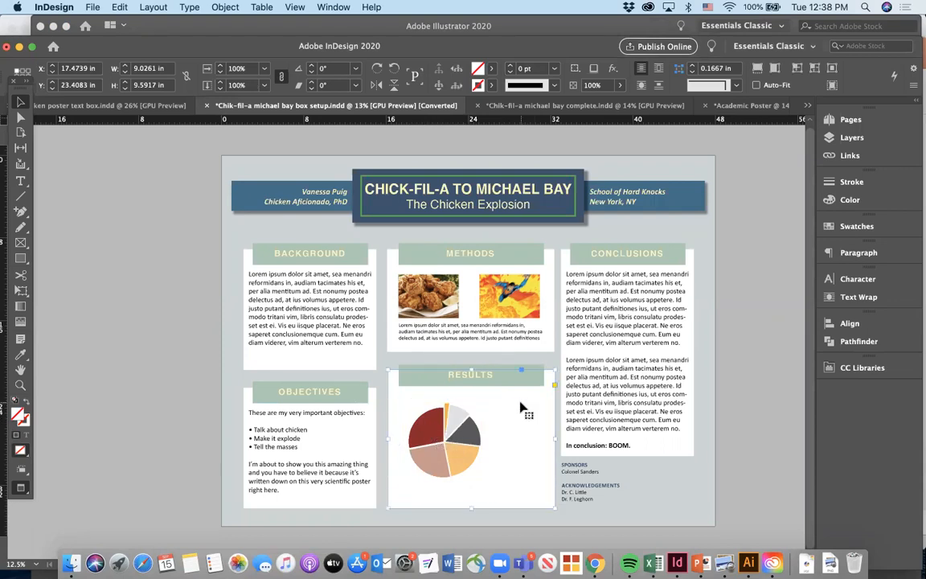
pyautogui.click(426, 436)
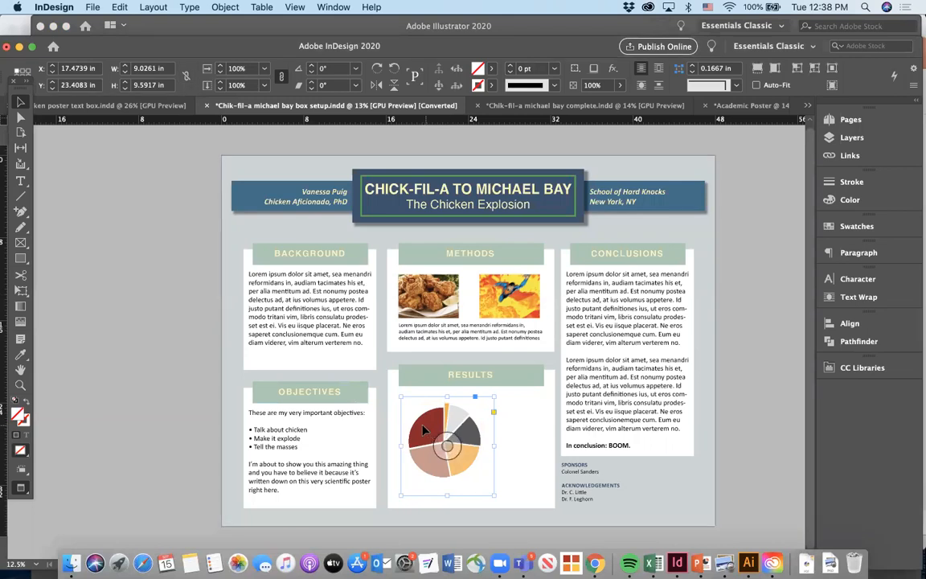
pyautogui.moveTo(424, 431); pyautogui.dragTo(421, 431)
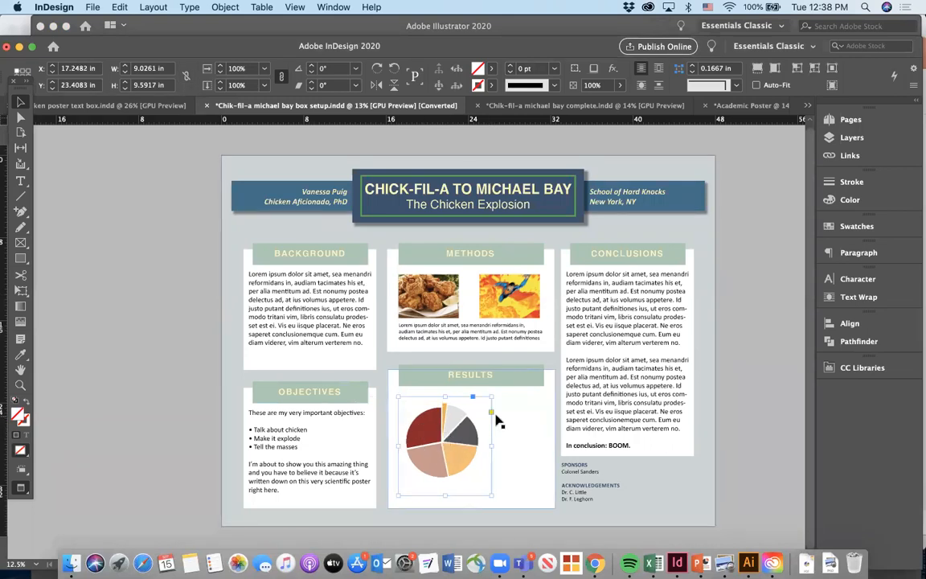
pyautogui.moveTo(492, 446); pyautogui.dragTo(484, 447)
# Draw a text frame to the right of the pie chart in the Results box.
pyautogui.click(20, 180)
pyautogui.moveTo(490, 397); pyautogui.dragTo(551, 498)
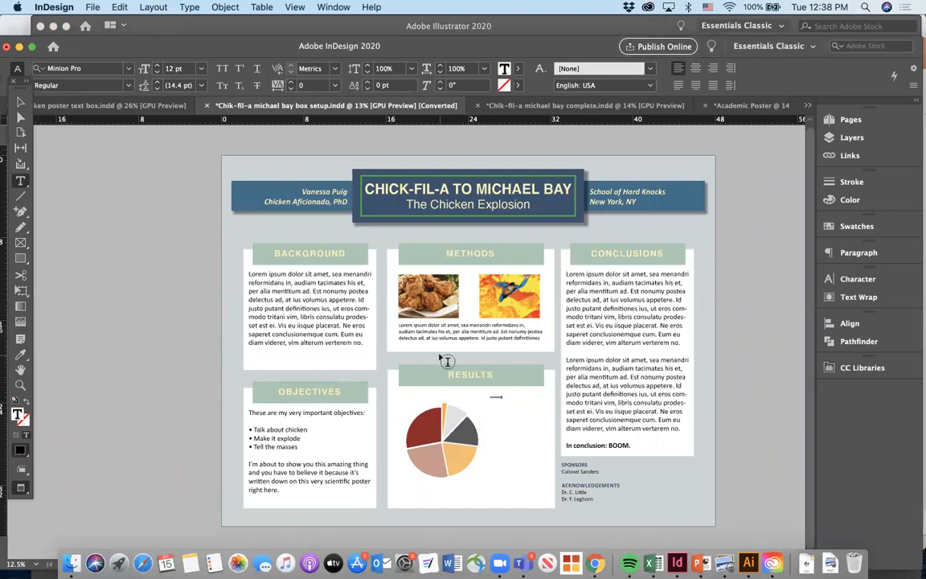
# Switch to the Chik-fil-a michael bay complete document and check the available export formats without exporting.
pyautogui.click(552, 109)
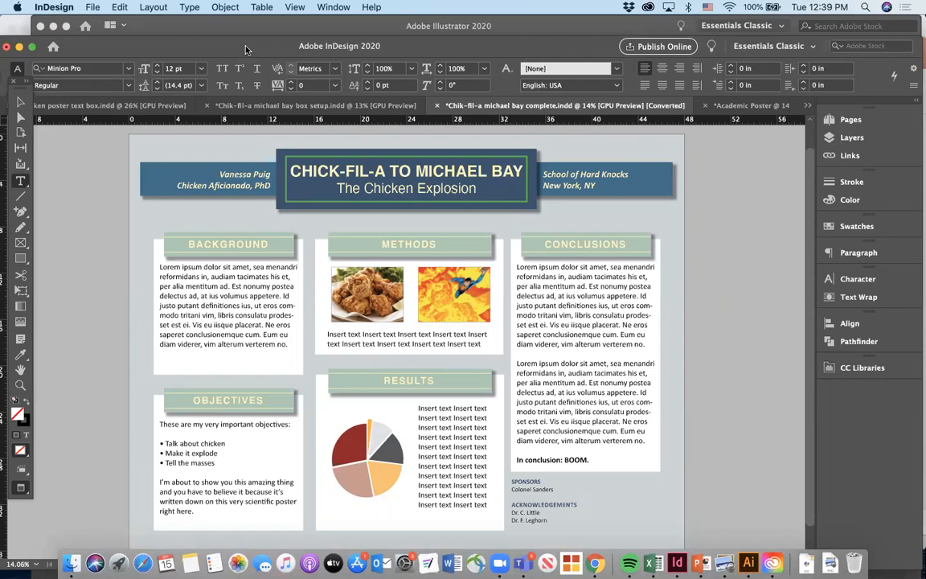
pyautogui.click(86, 8)
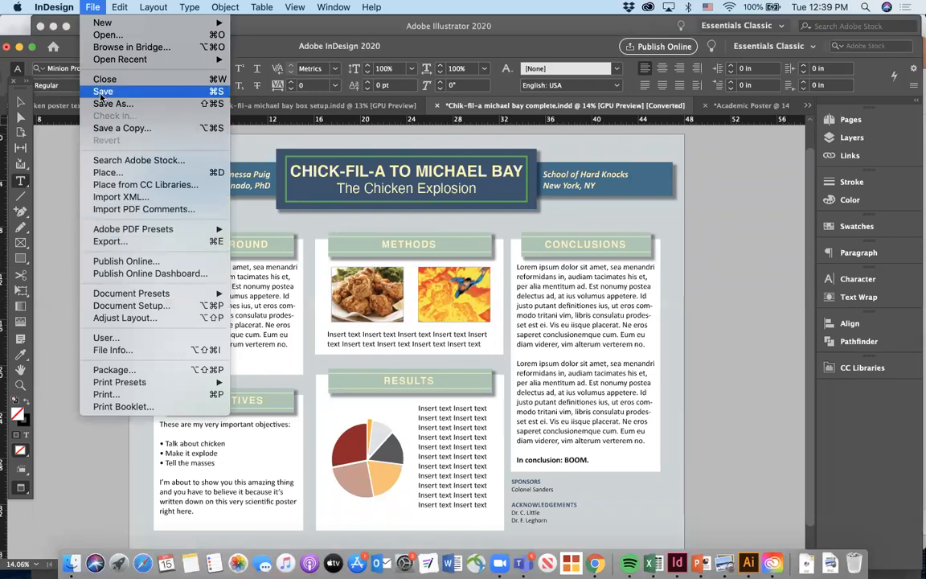
pyautogui.click(105, 242)
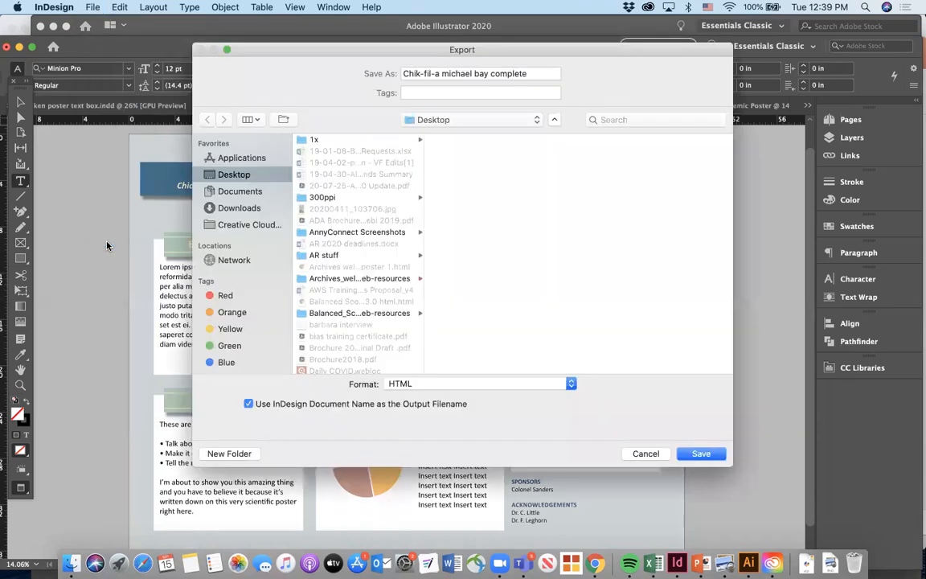
pyautogui.click(461, 385)
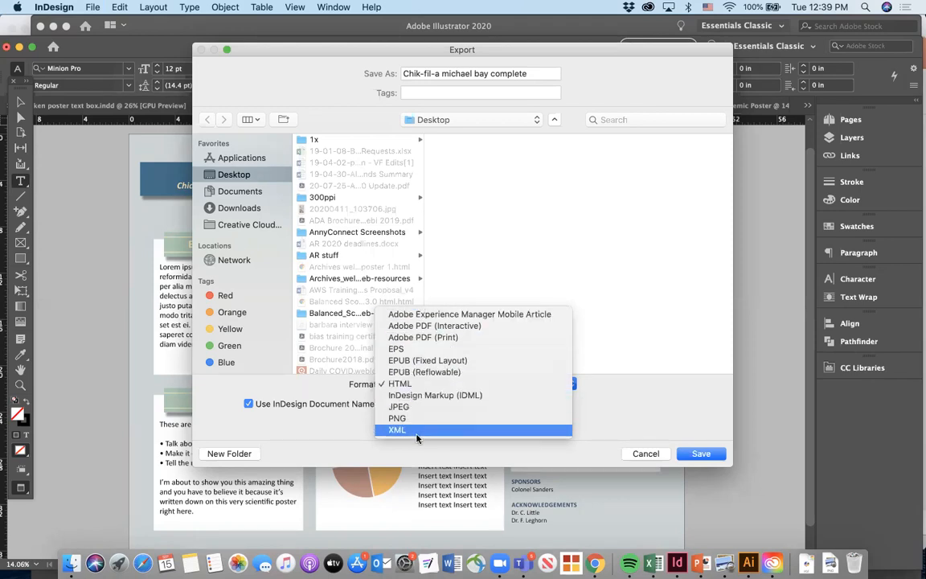
pyautogui.click(646, 455)
pyautogui.click(646, 455)
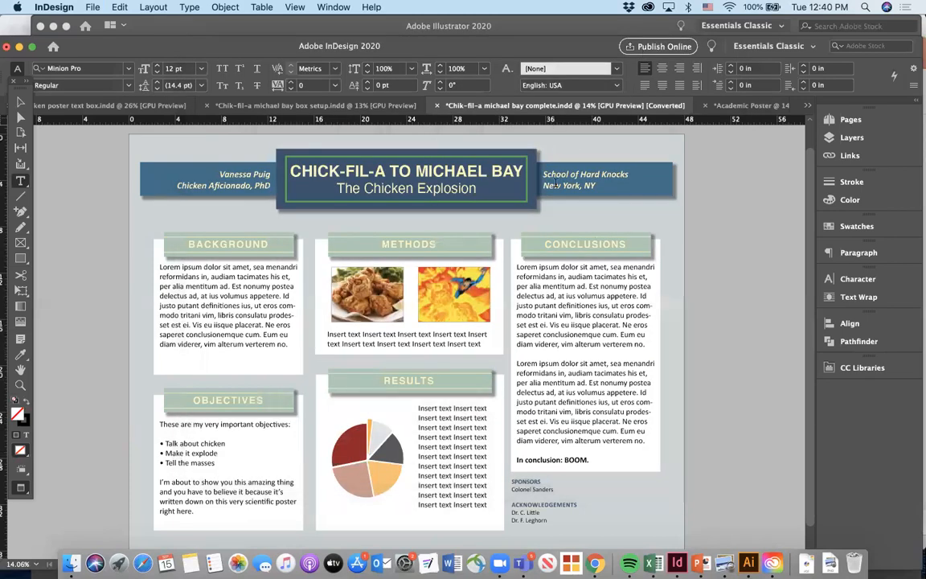
pyautogui.click(567, 219)
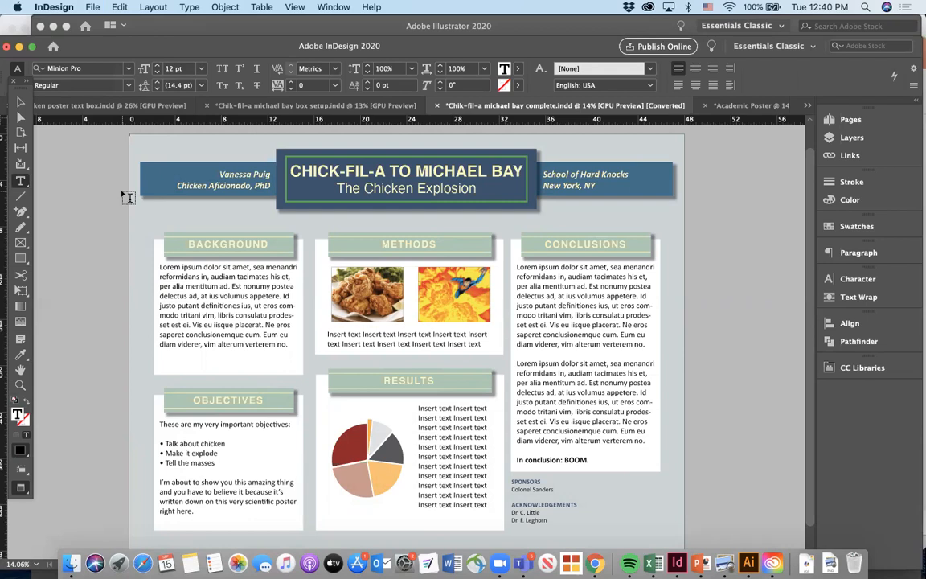
# Switch to the Academic Poster document and select the whole title in the banner for text editing.
pyautogui.click(744, 105)
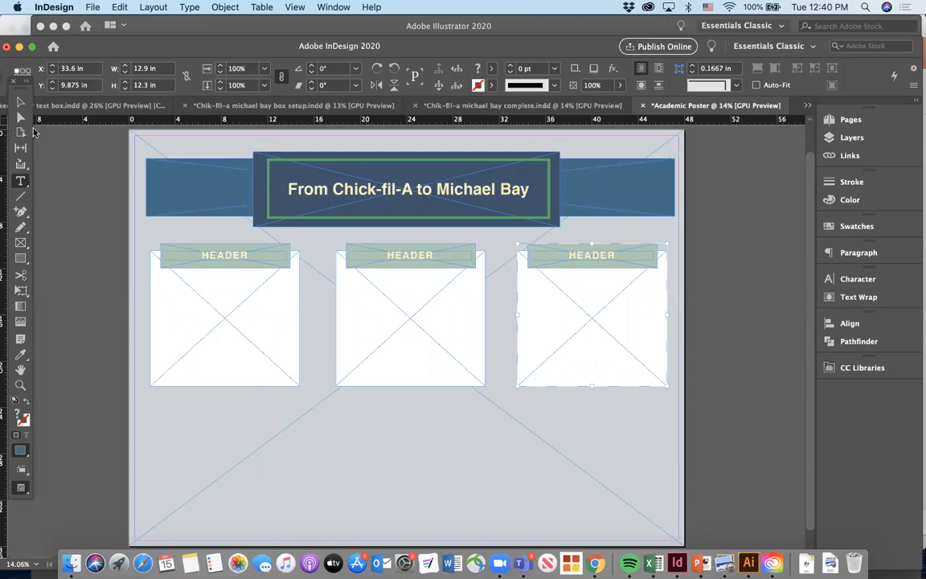
pyautogui.click(23, 188)
pyautogui.tripleClick(331, 186)
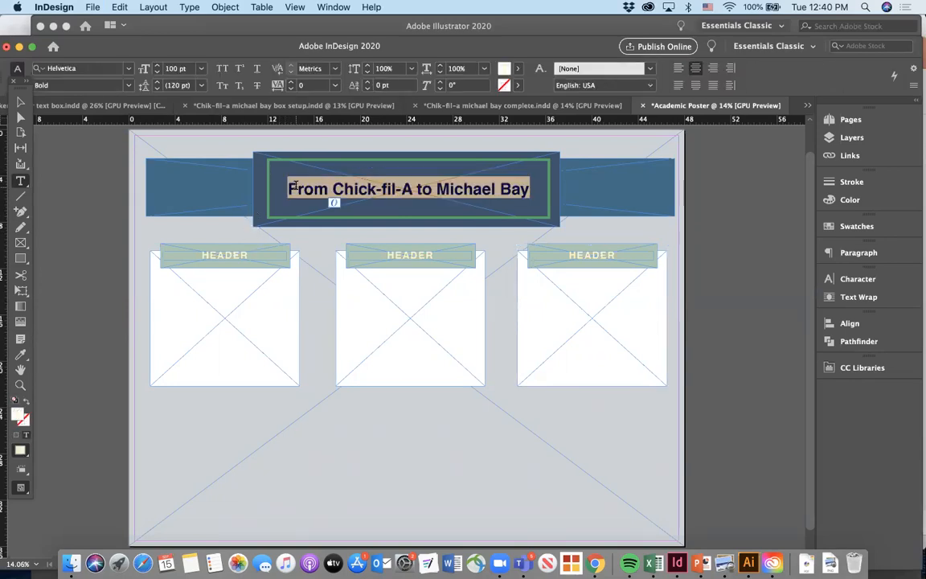
pyautogui.doubleClick(424, 188)
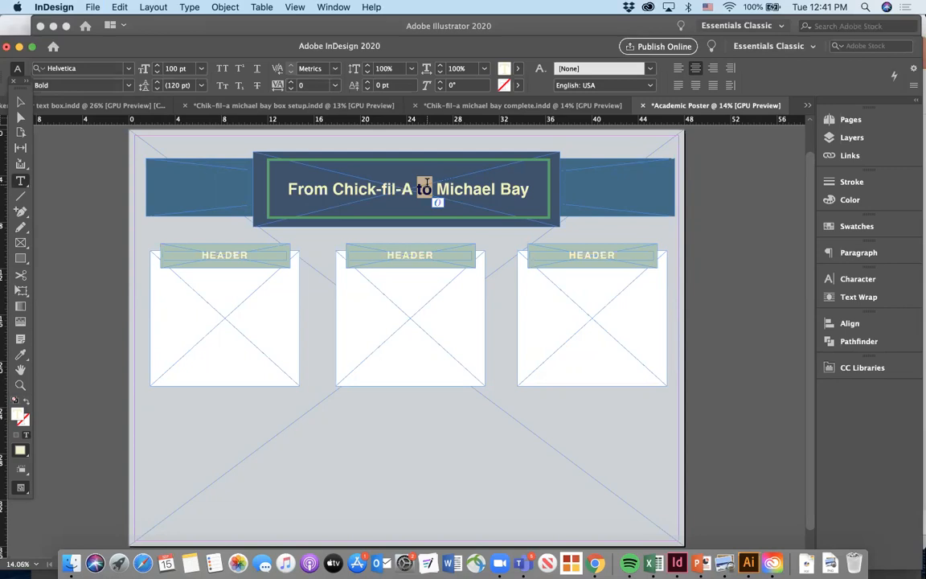
pyautogui.tripleClick(367, 188)
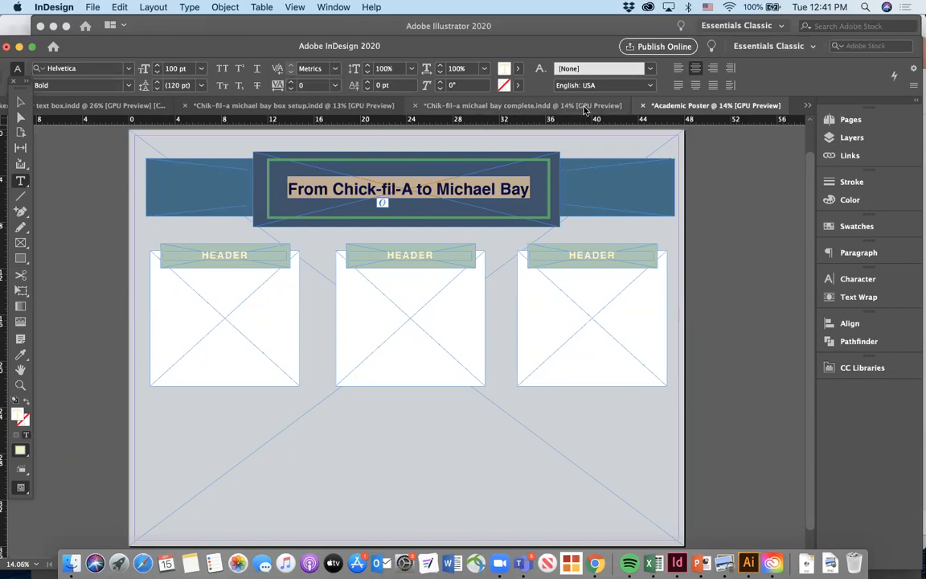
pyautogui.tripleClick(399, 187)
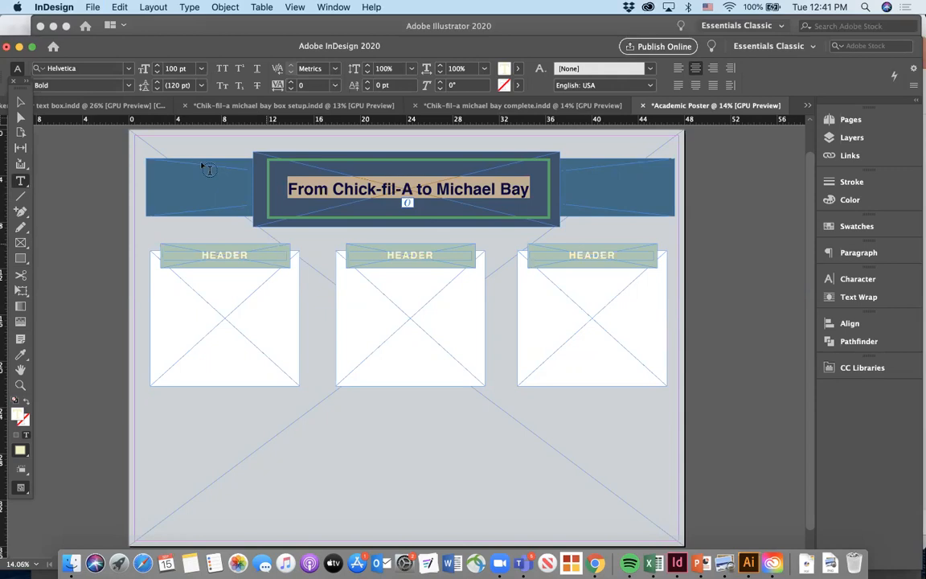
# Draw an empty rectangle frame about 29.25 by 7.25 in below the content boxes and delete it.
pyautogui.click(21, 242)
pyautogui.moveTo(251, 414)
pyautogui.mouseDown()
pyautogui.moveTo(331, 475)
pyautogui.moveTo(589, 496)
pyautogui.mouseUp()
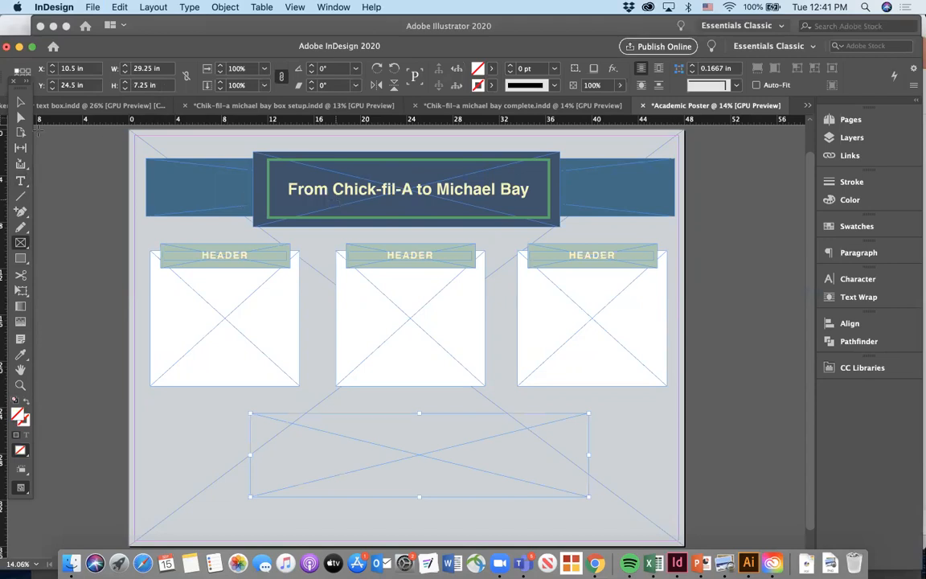
pyautogui.click(21, 103)
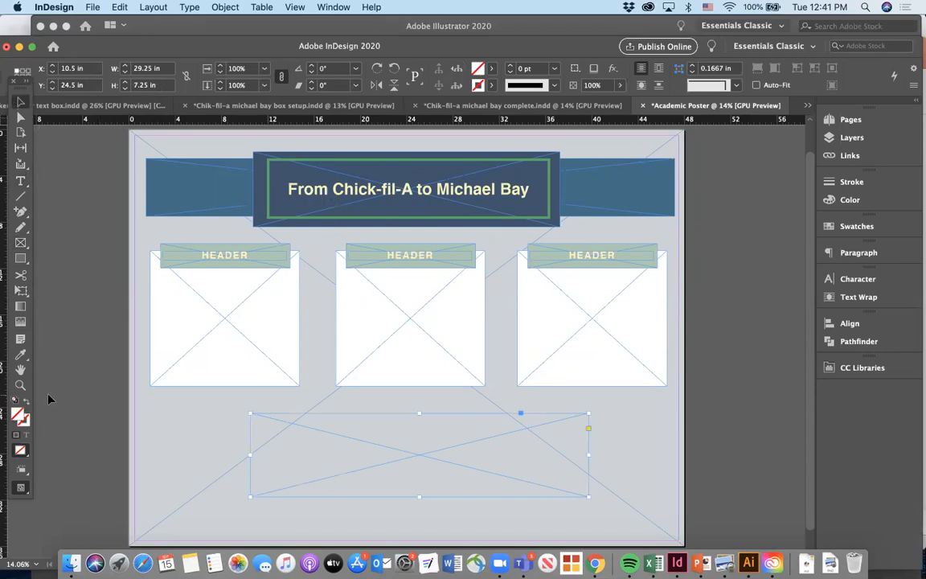
pyautogui.press('BackSpace')
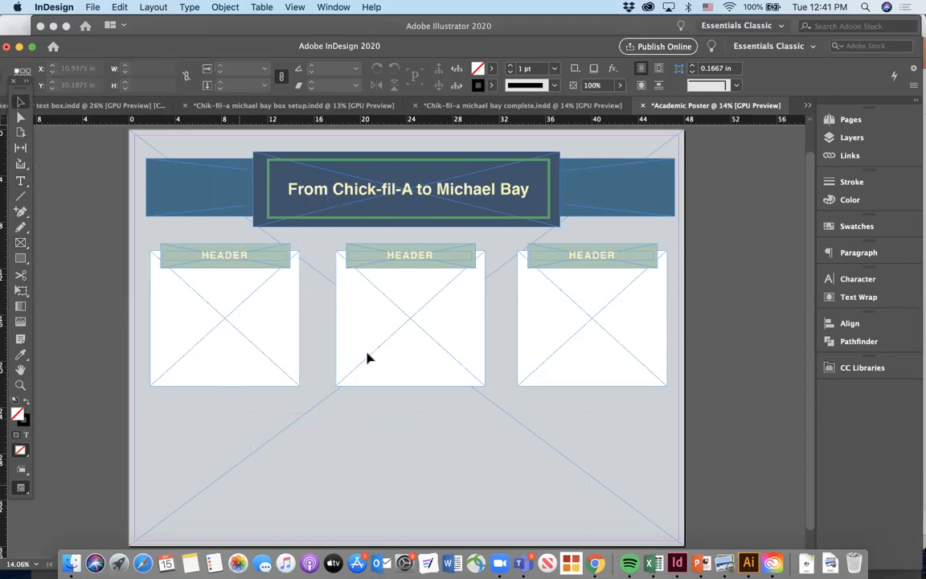
# Compare the poster in Preview and Normal screen modes, leaving it in Preview.
pyautogui.click(22, 490)
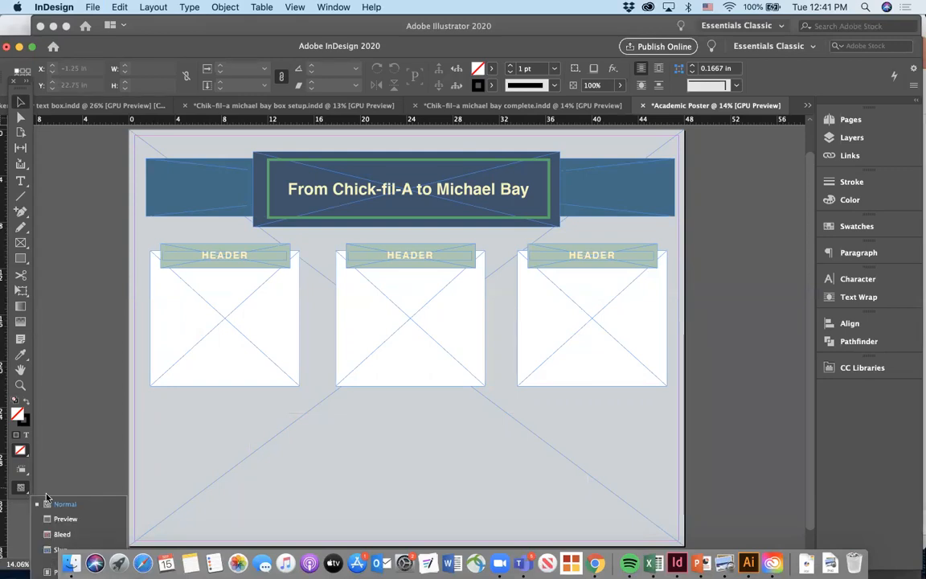
pyautogui.click(65, 520)
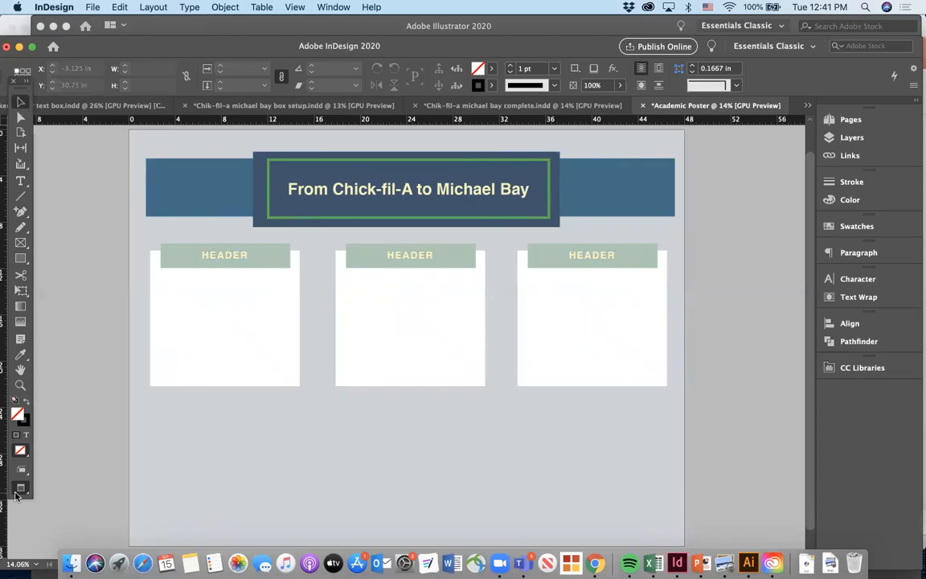
pyautogui.moveTo(17, 490); pyautogui.dragTo(56, 505)
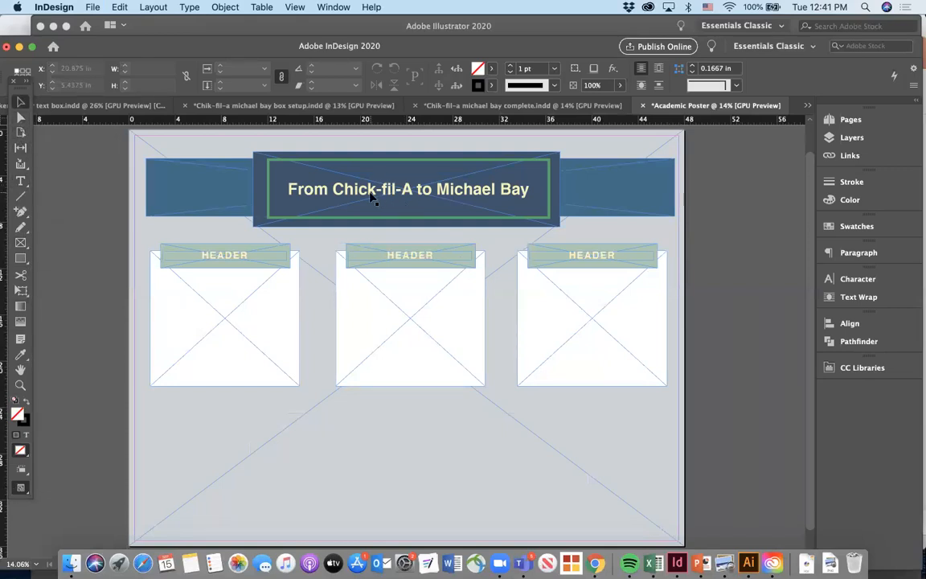
pyautogui.click(22, 492)
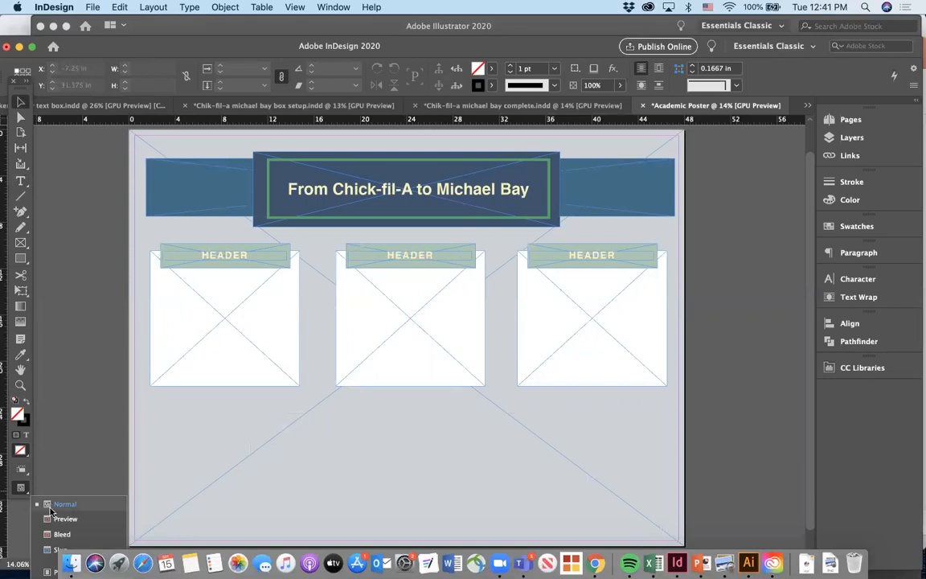
pyautogui.click(56, 517)
# Select the full banner title text, look up "outlines" in the help search and convert the title with Create Outlines.
pyautogui.click(329, 190)
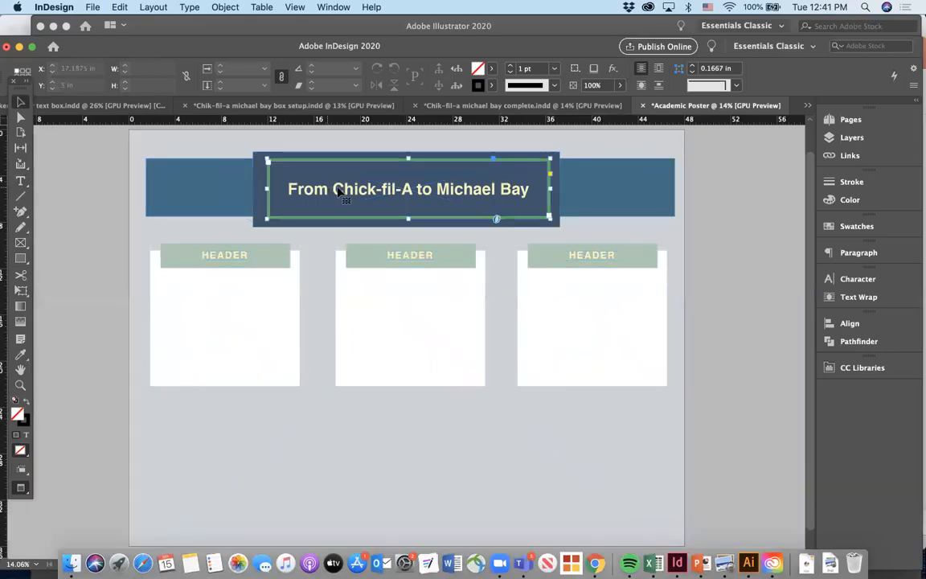
pyautogui.doubleClick(335, 188)
pyautogui.tripleClick(348, 188)
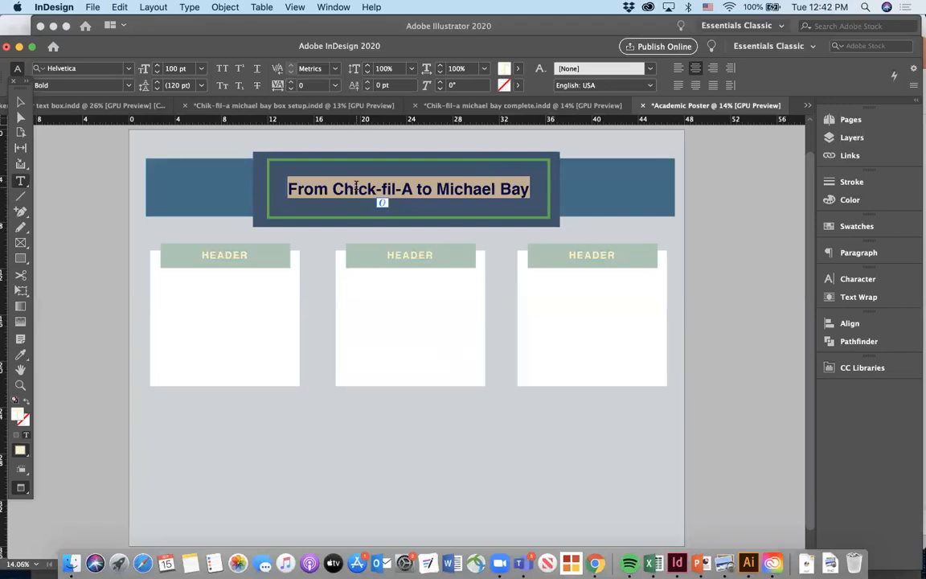
pyautogui.click(363, 7)
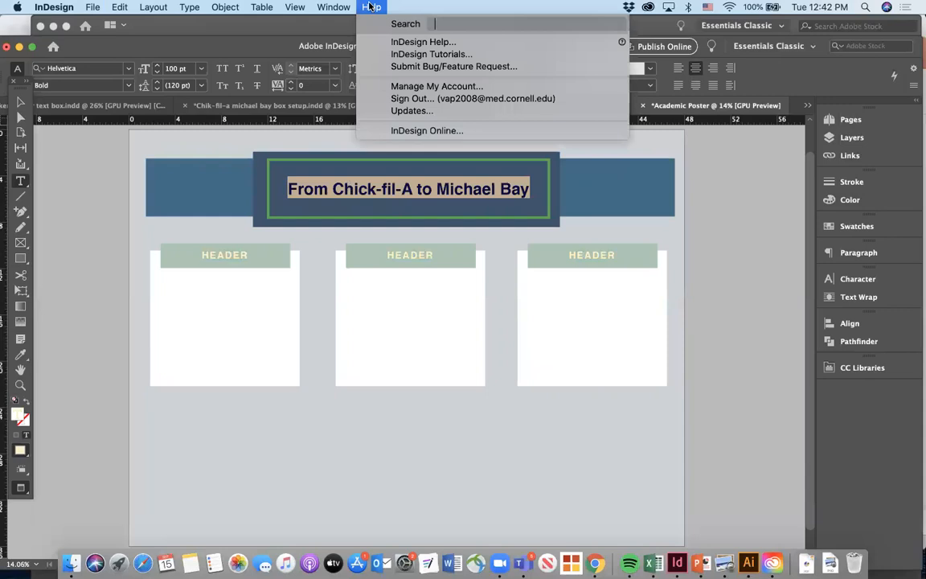
pyautogui.write('outlines')
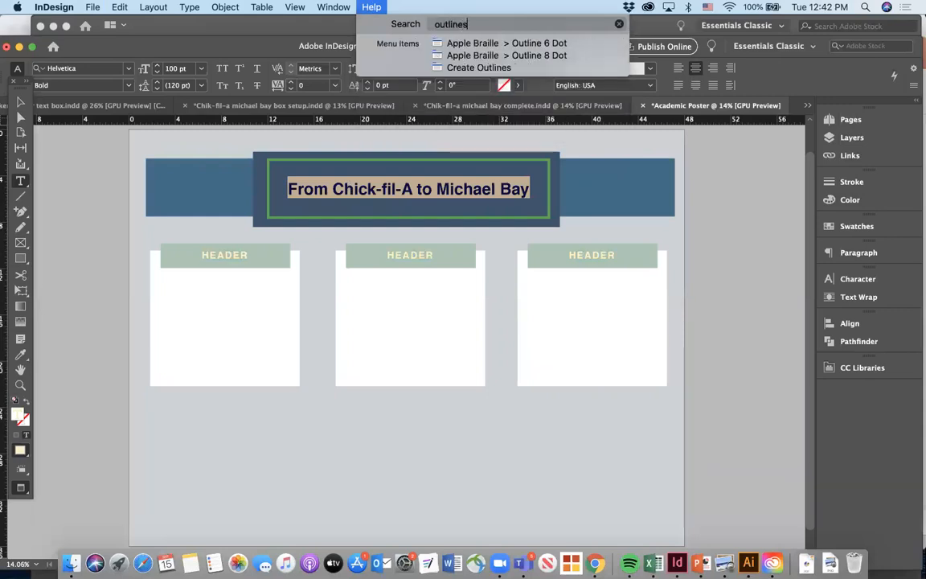
pyautogui.moveTo(471, 46)
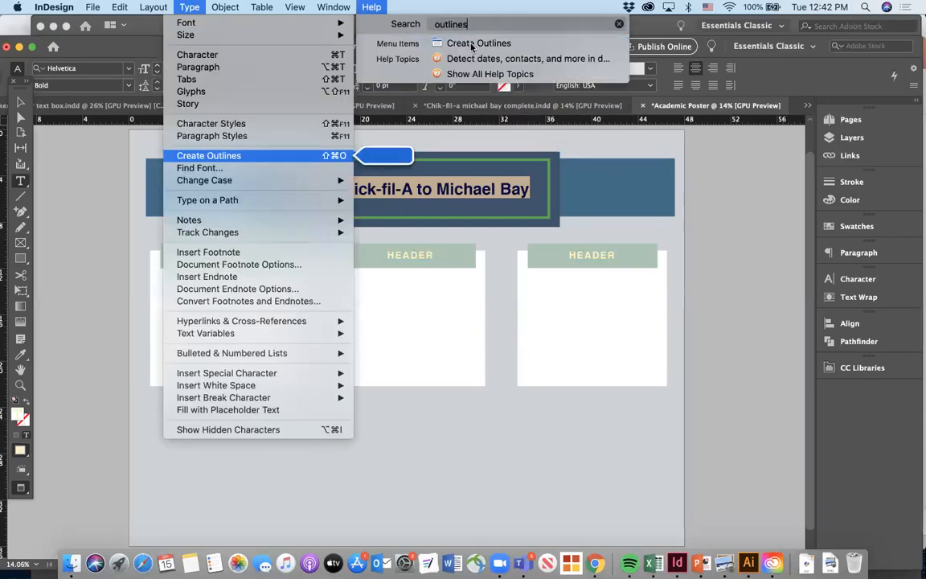
pyautogui.click(273, 162)
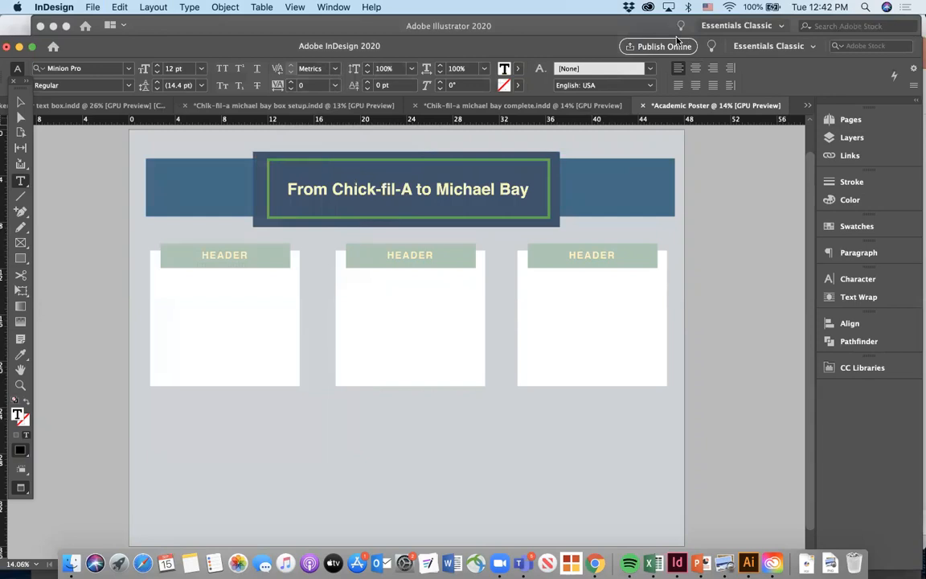
# Check which file formats Save As offers for the Academic Poster document, and cancel without saving.
pyautogui.click(90, 6)
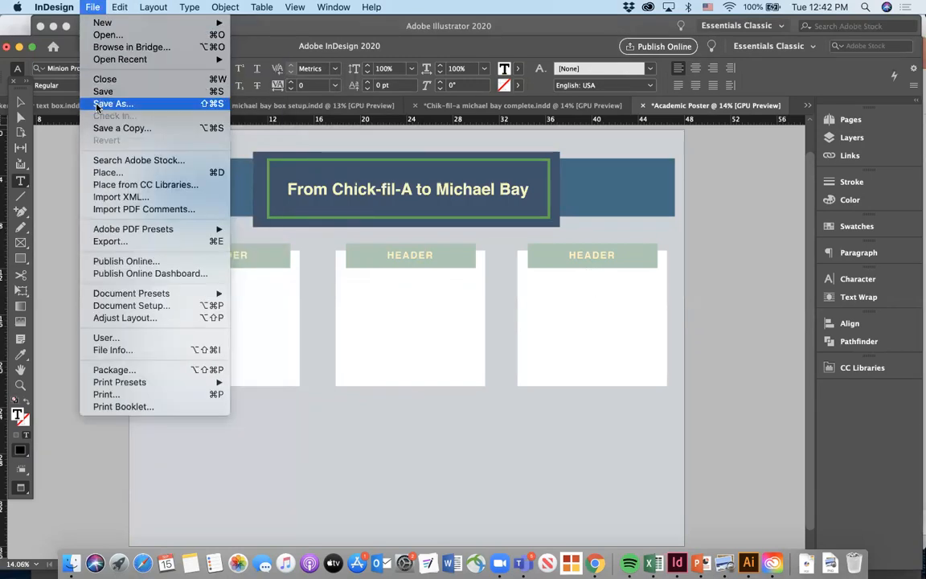
pyautogui.click(96, 104)
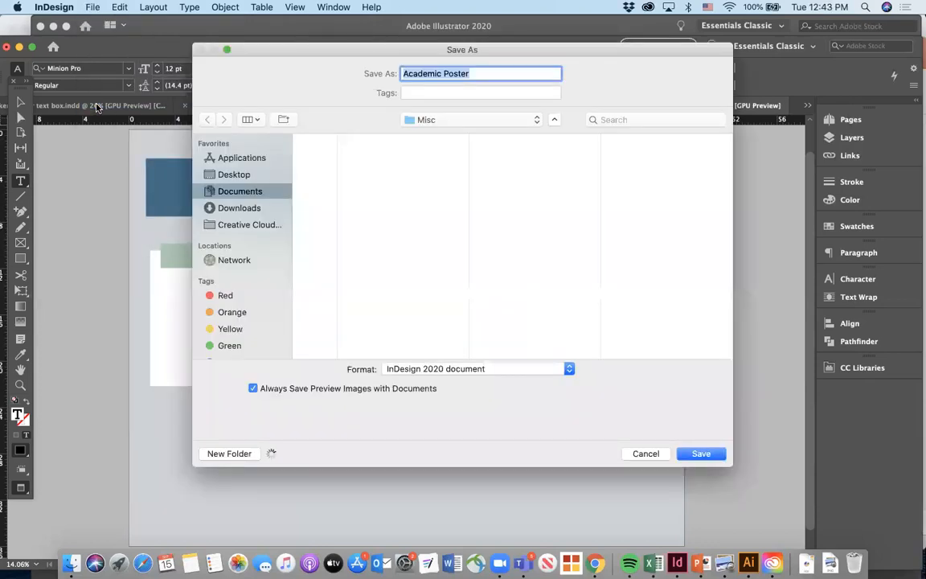
pyautogui.click(437, 369)
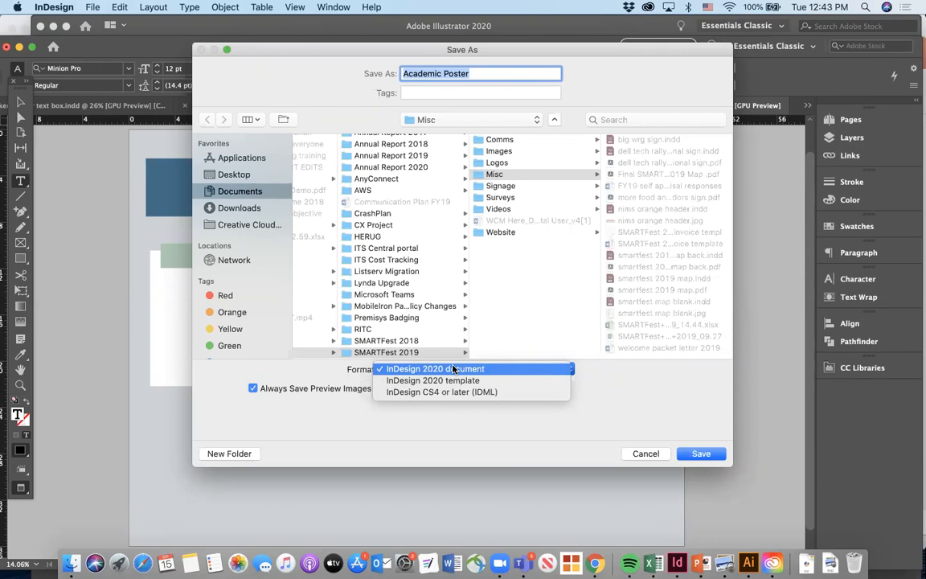
pyautogui.click(645, 453)
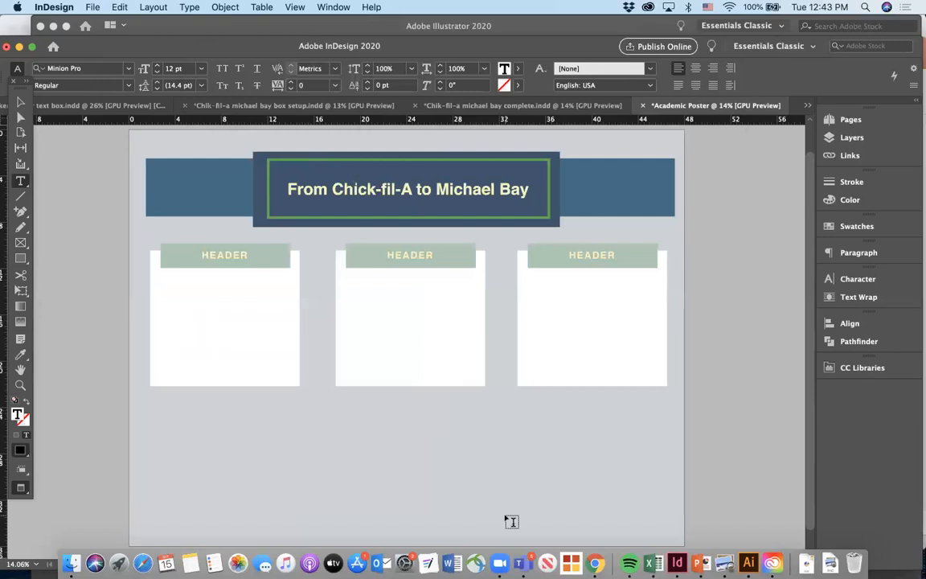
pyautogui.click(496, 565)
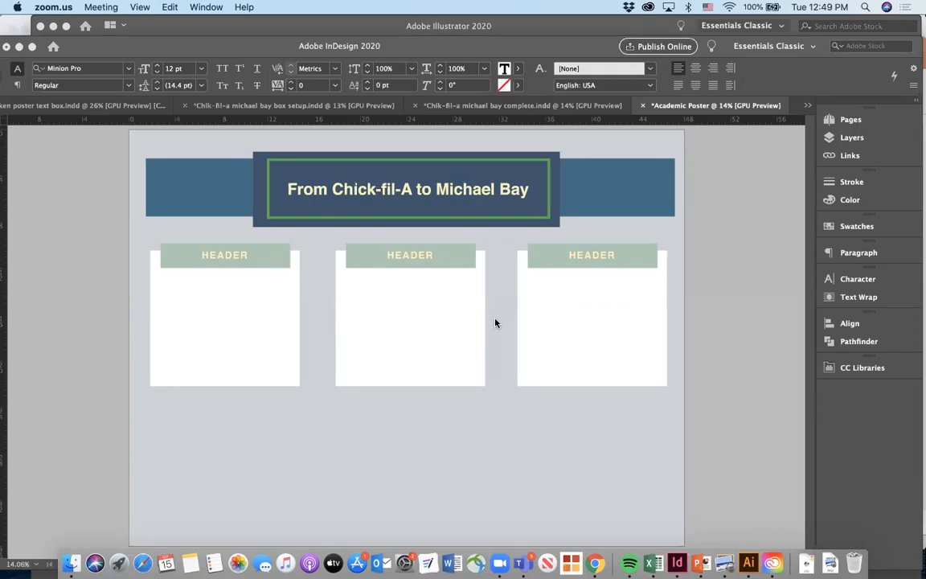
# Check which file formats Export offers for the Academic Poster document, leaving the format at HTML.
pyautogui.click(133, 55)
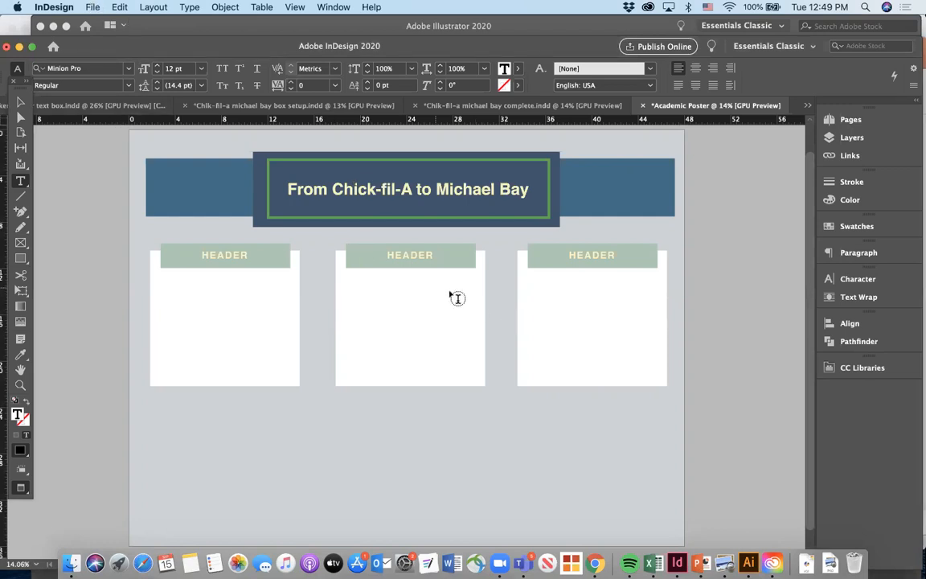
pyautogui.click(91, 8)
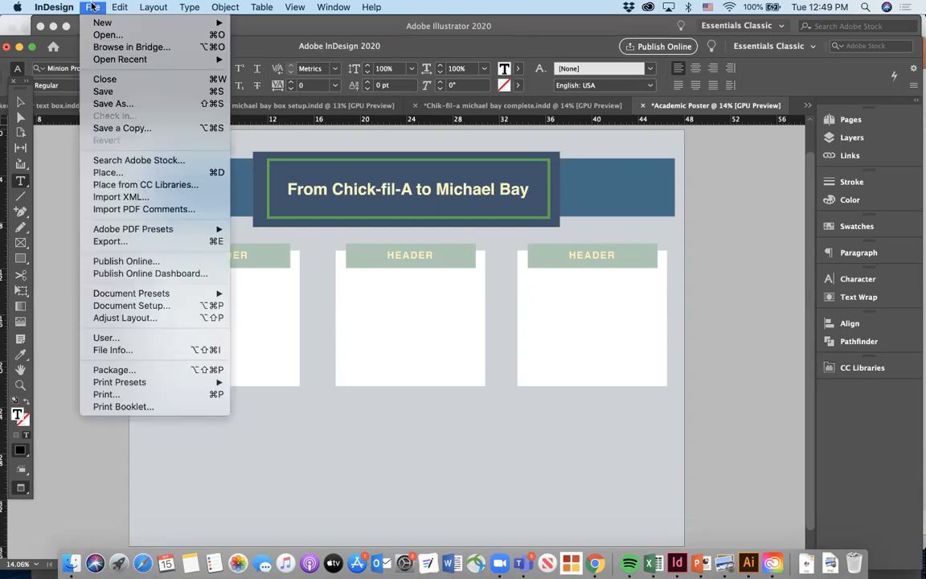
pyautogui.click(125, 243)
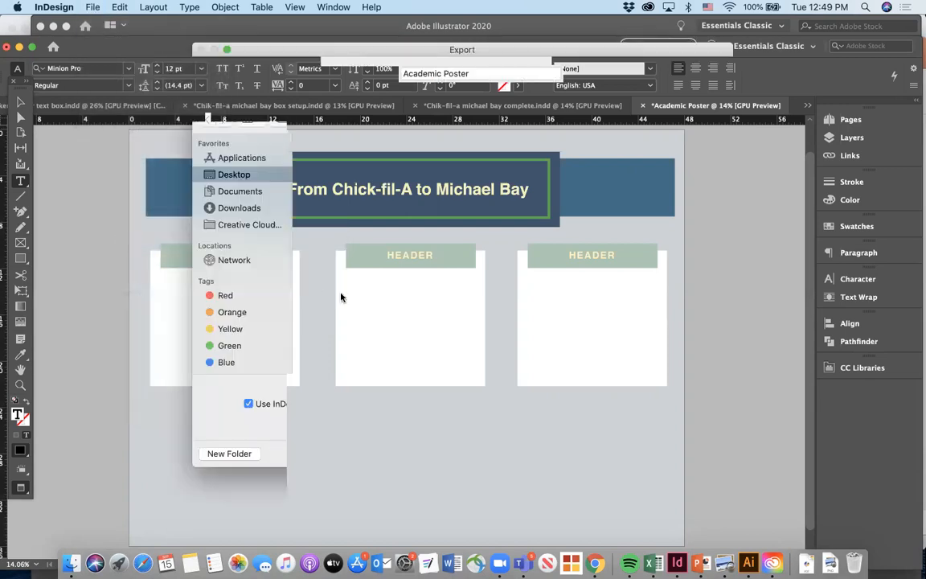
pyautogui.click(405, 383)
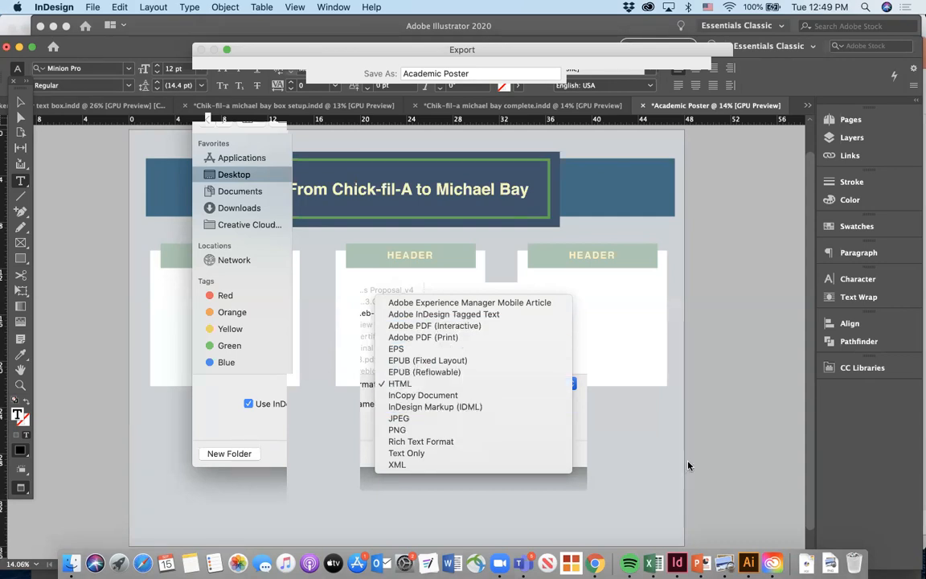
pyautogui.click(638, 374)
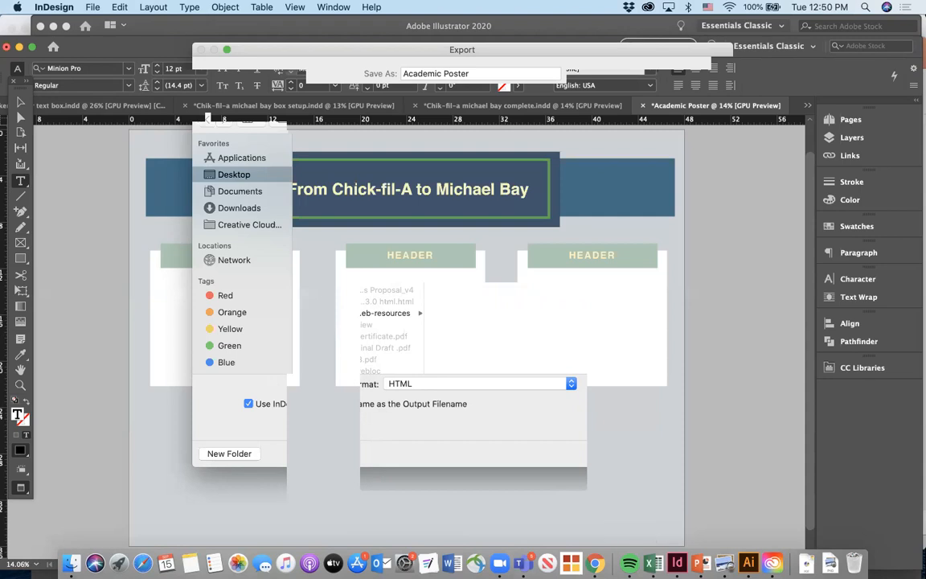
# Switch to Chrome and bring up the Weill Cornell Medicine Brand Center page in a maximized window.
pyautogui.click(595, 563)
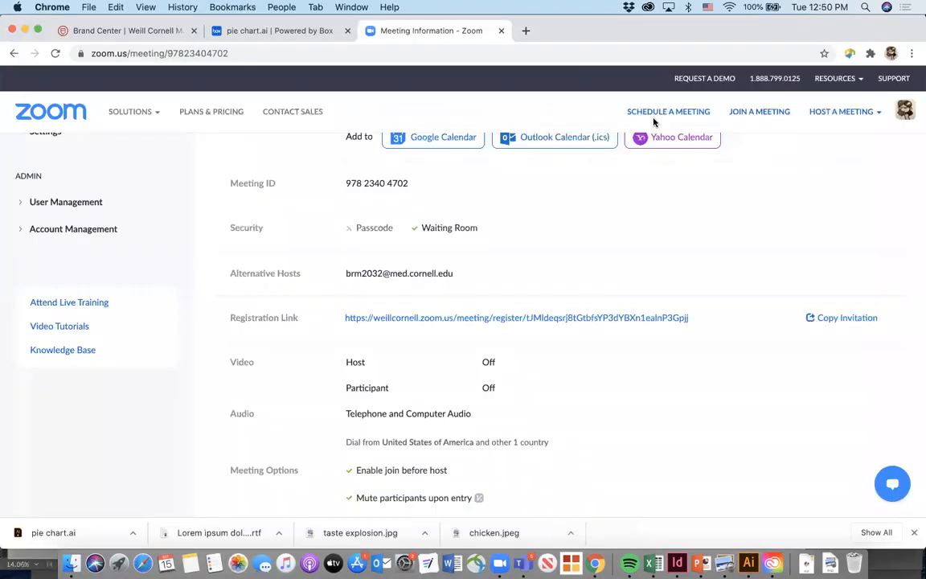
pyautogui.moveTo(711, 36); pyautogui.dragTo(722, 71)
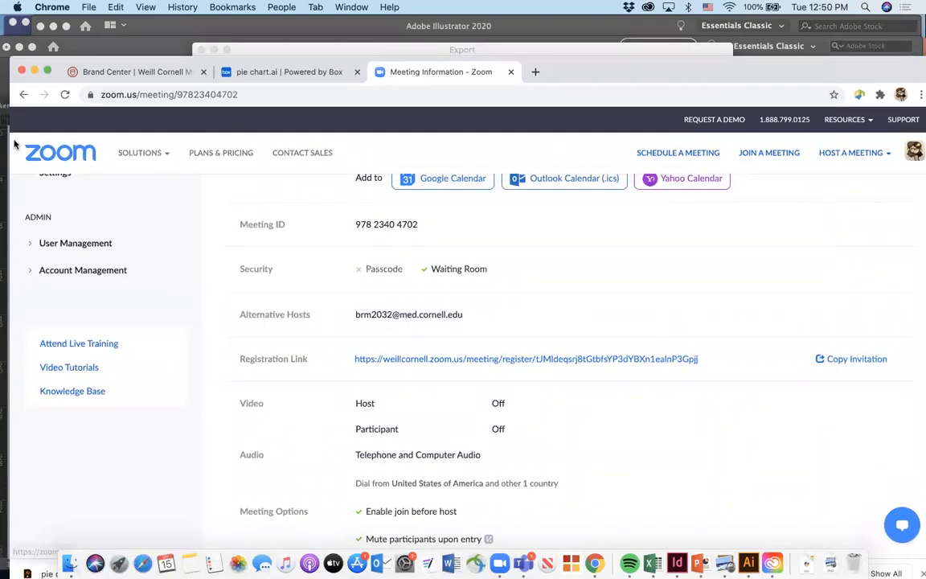
pyautogui.click(120, 71)
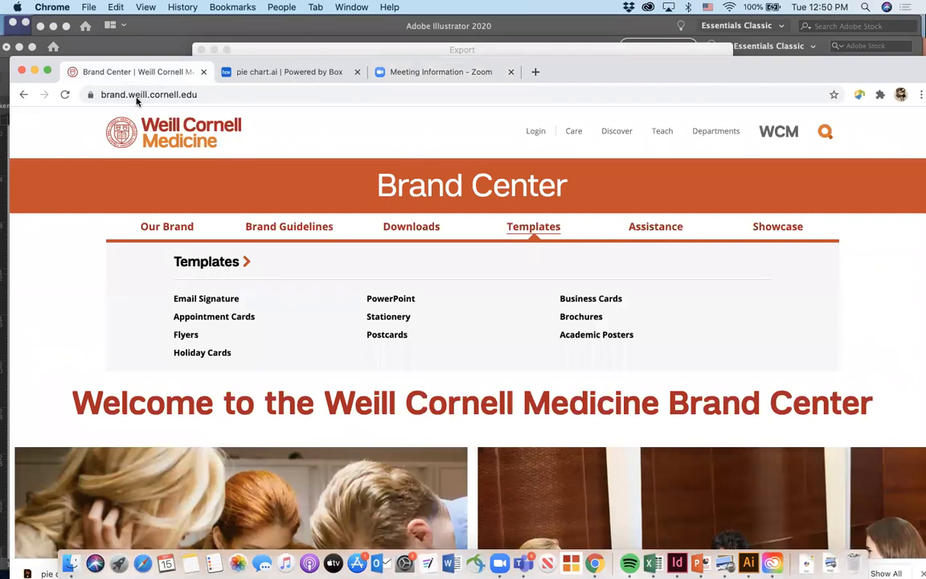
pyautogui.doubleClick(46, 53)
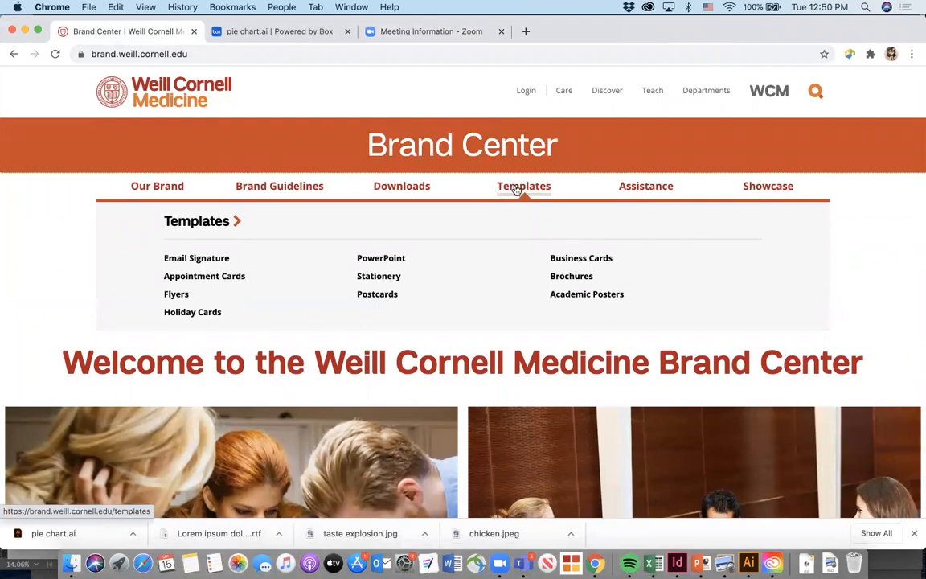
# Open the Brand Center's Academic Posters templates page and log in to view its internal contents.
pyautogui.click(573, 297)
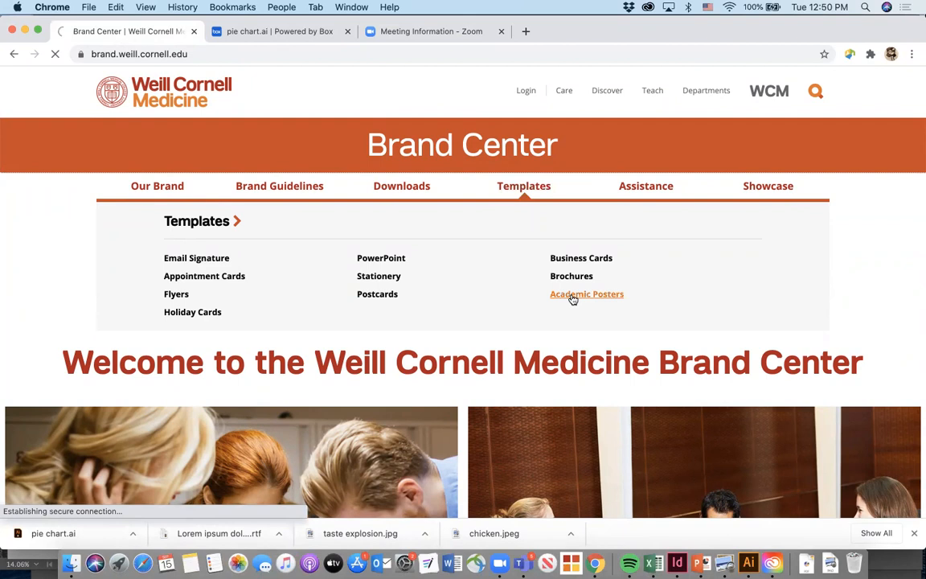
pyautogui.scroll(-3, 220, 373)
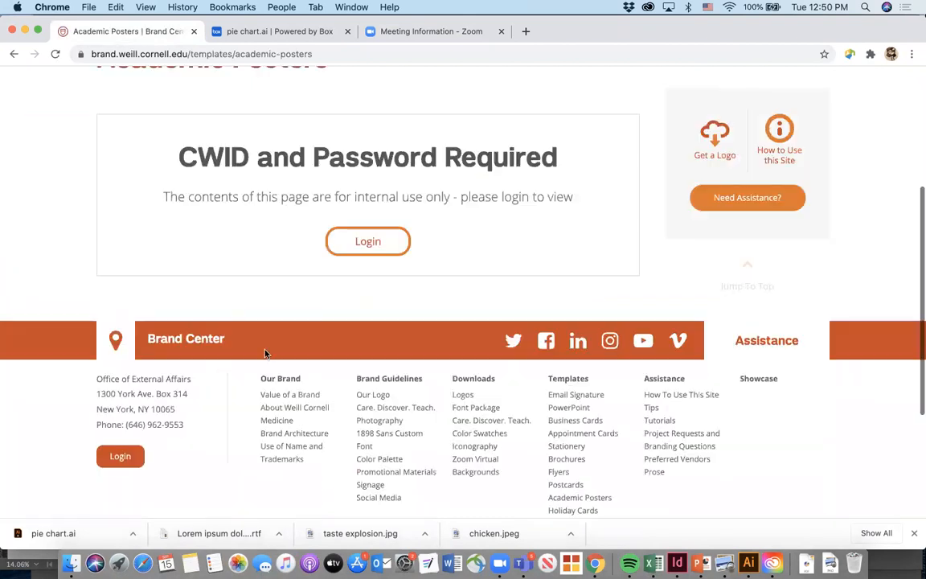
pyautogui.click(372, 244)
pyautogui.click(164, 329)
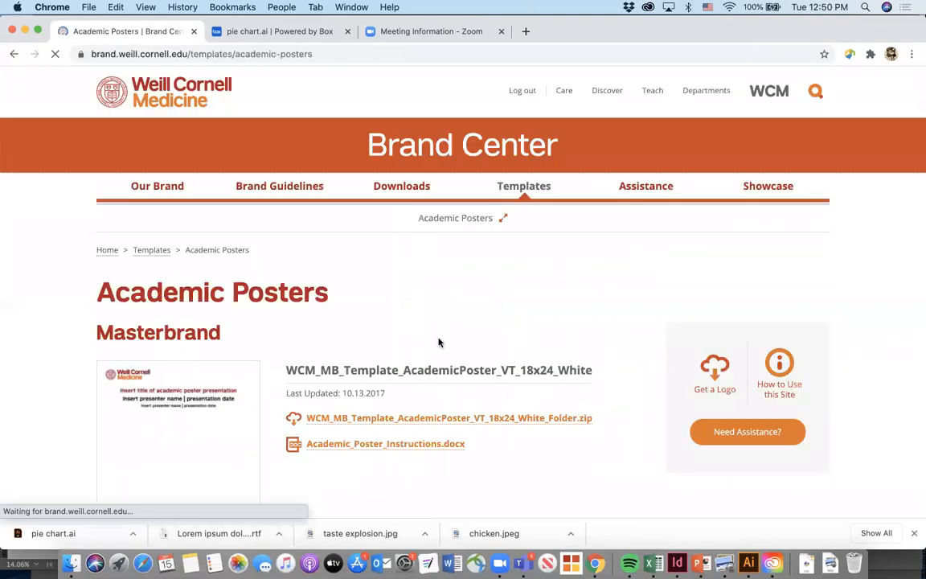
# Look through the academic poster templates in their various sizes and White and Color versions, including 48x36, and review the other template categories.
pyautogui.scroll(-3, 368, 439)
pyautogui.scroll(-5, 384, 288)
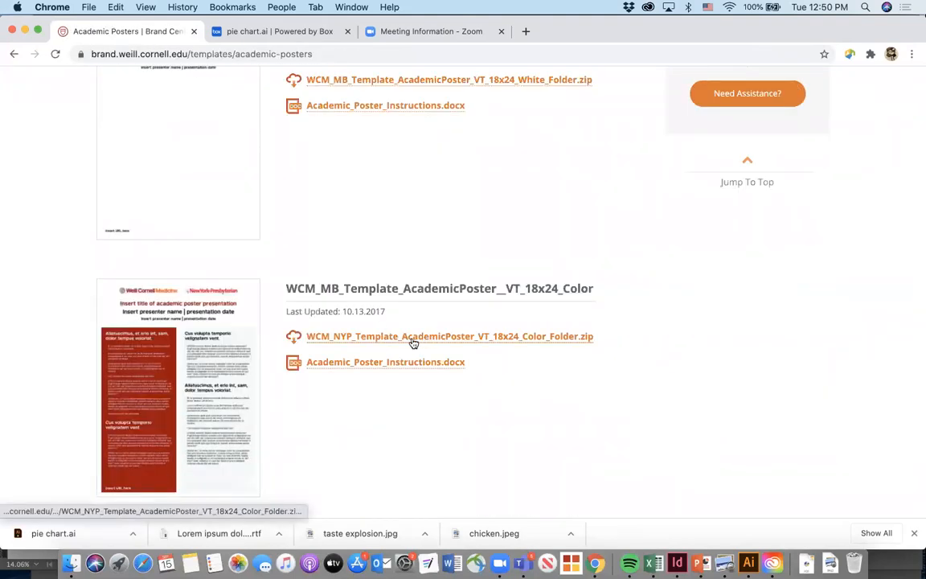
pyautogui.scroll(-5, 136, 407)
pyautogui.scroll(-5, 130, 383)
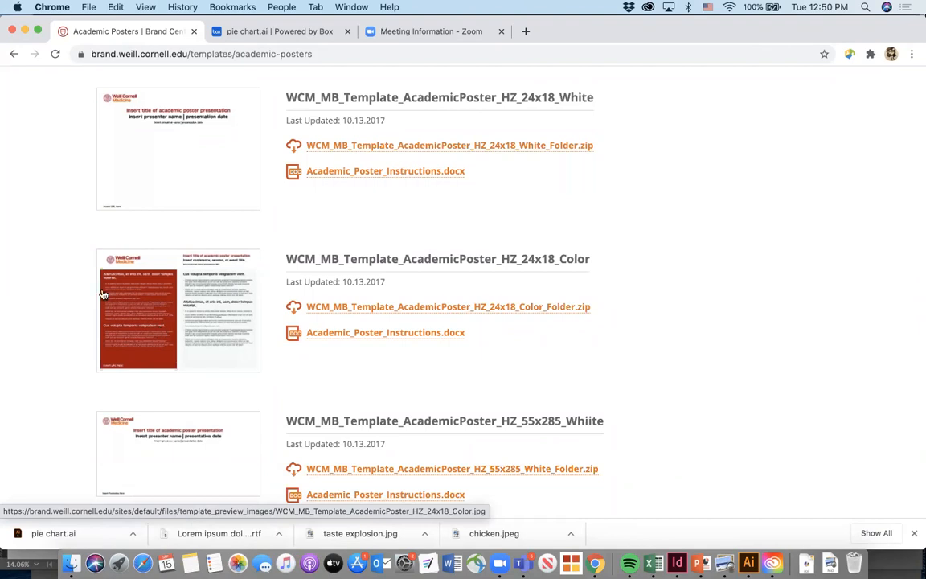
pyautogui.scroll(-4, 185, 247)
pyautogui.scroll(-5, 184, 248)
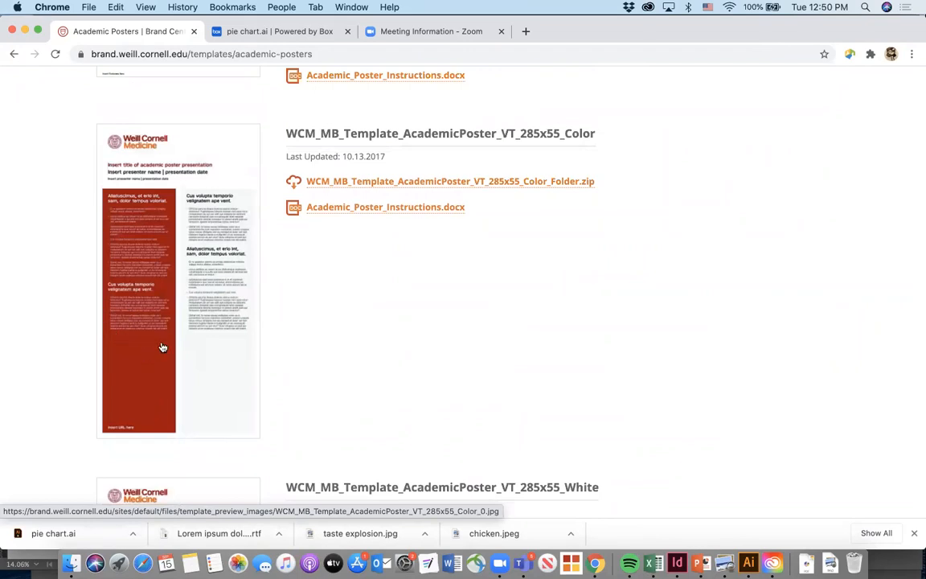
pyautogui.scroll(-5, 153, 370)
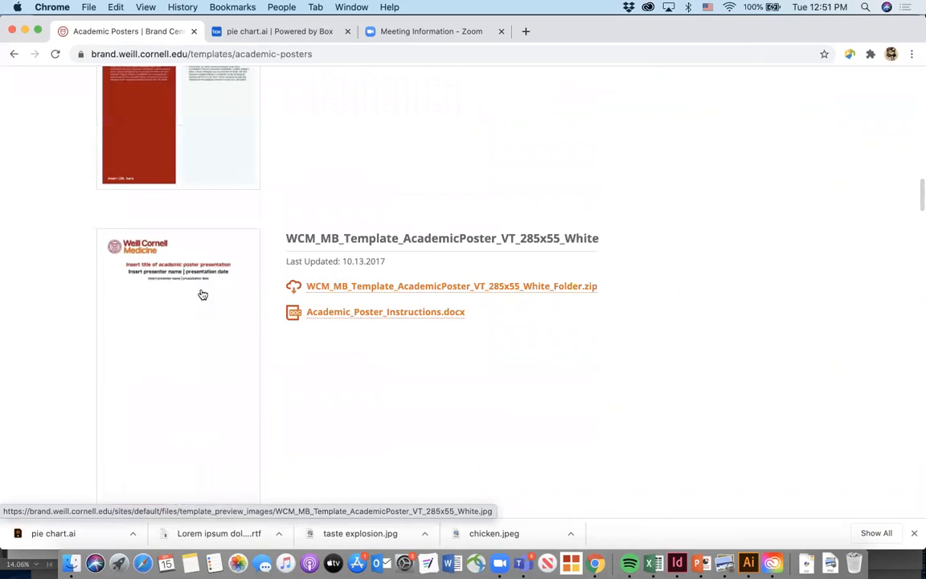
pyautogui.scroll(-6, 201, 294)
pyautogui.scroll(7, 200, 293)
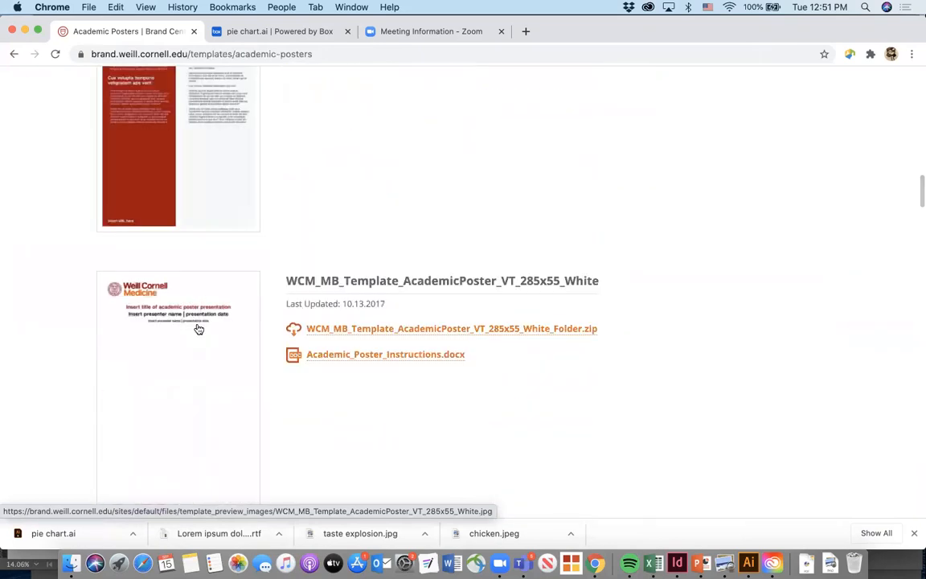
pyautogui.scroll(4, 198, 329)
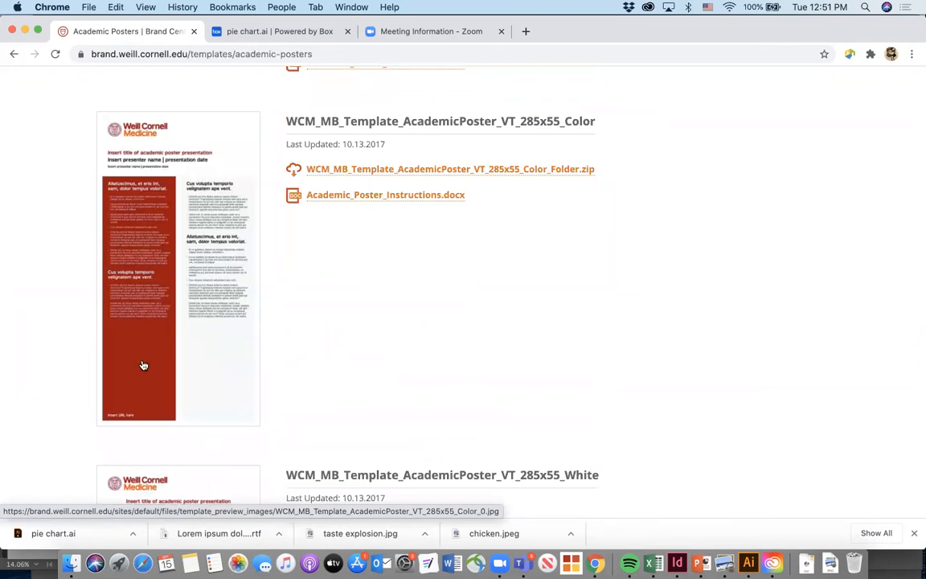
pyautogui.scroll(-10, 143, 365)
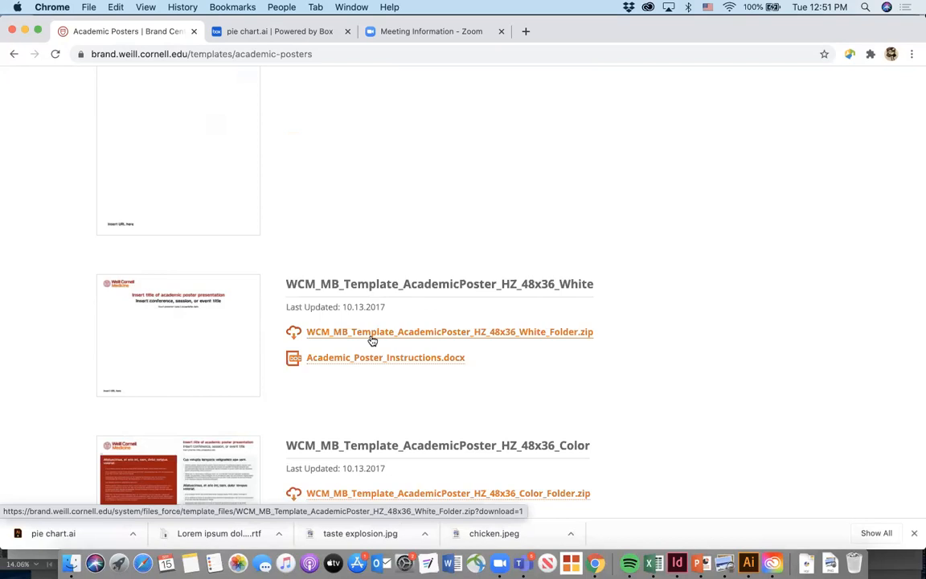
pyautogui.scroll(20, 370, 340)
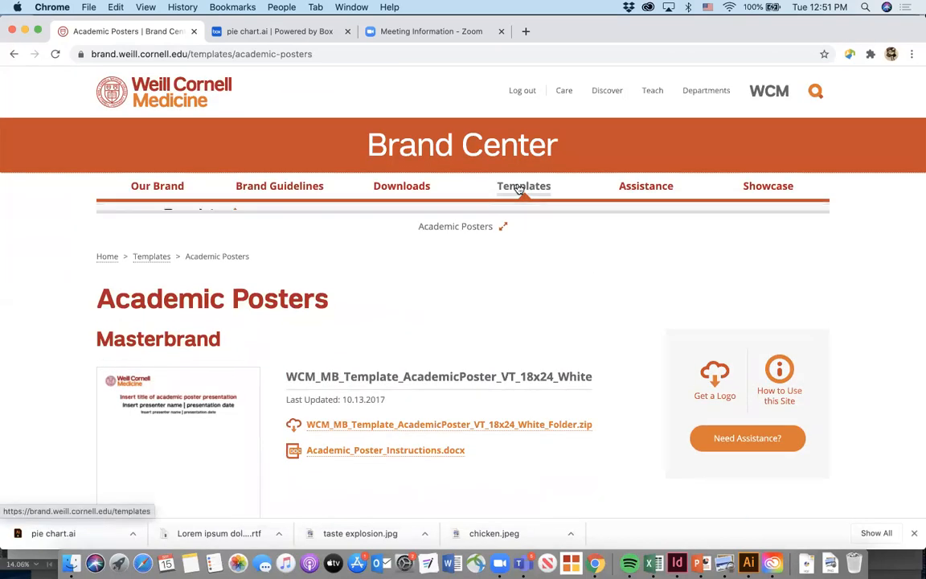
pyautogui.moveTo(518, 187)
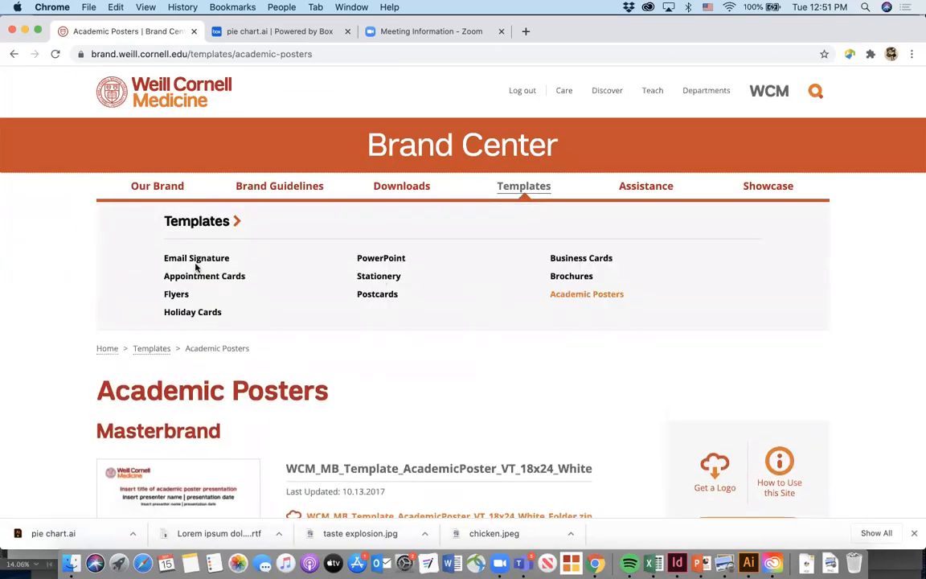